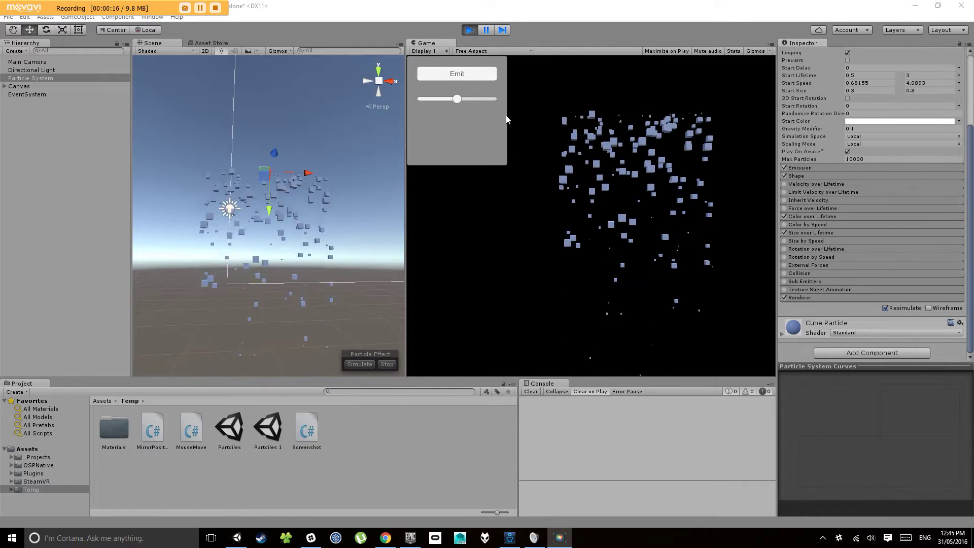
Test the running scene by emitting particle bursts before and after raising the gravity slider to about 0.37, and exit play mode.
left_click(482, 74)
mouse_move(457, 99)
left_mouse_down()
mouse_move(489, 100)
mouse_move(421, 99)
mouse_move(470, 98)
left_mouse_up()
left_click(479, 74)
left_click(452, 77)
left_click(448, 75)
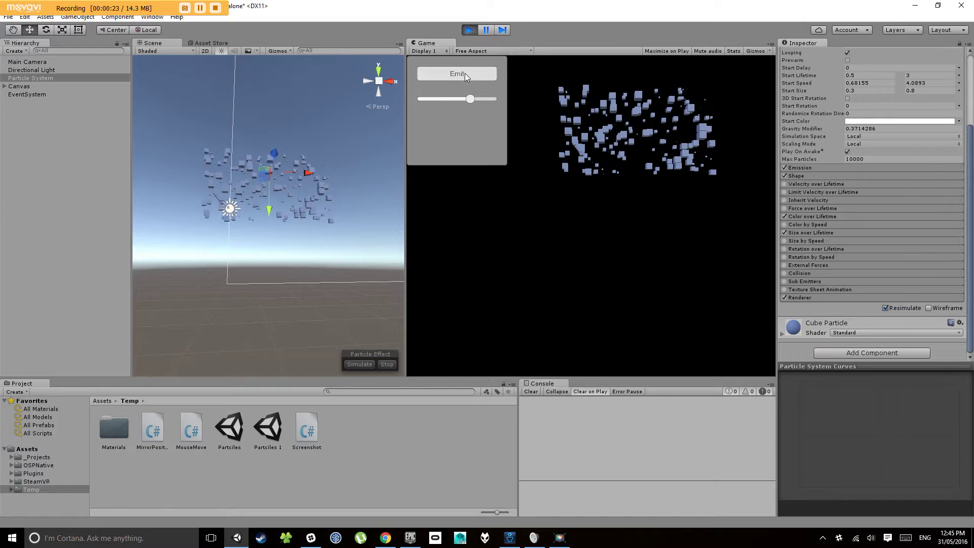
left_click(465, 74)
left_click(464, 74)
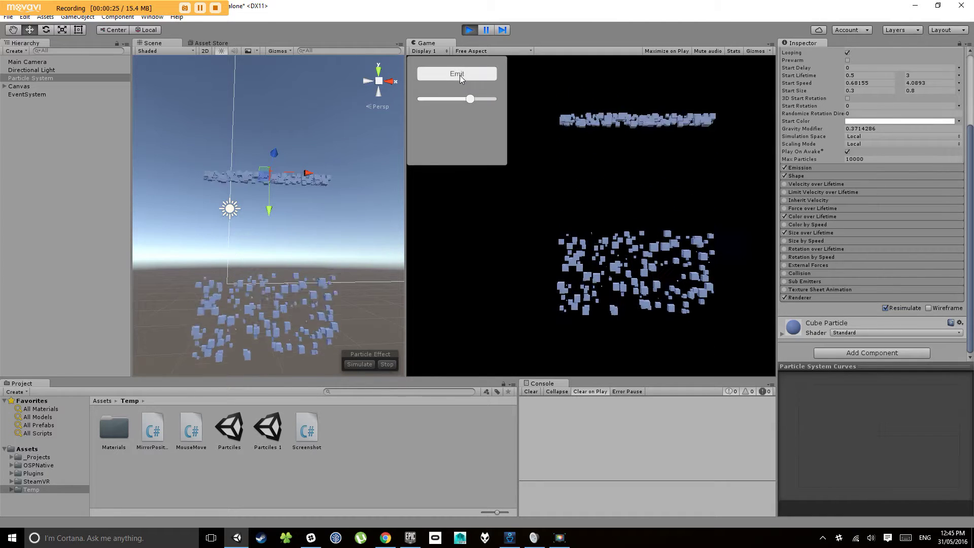
left_click(469, 29)
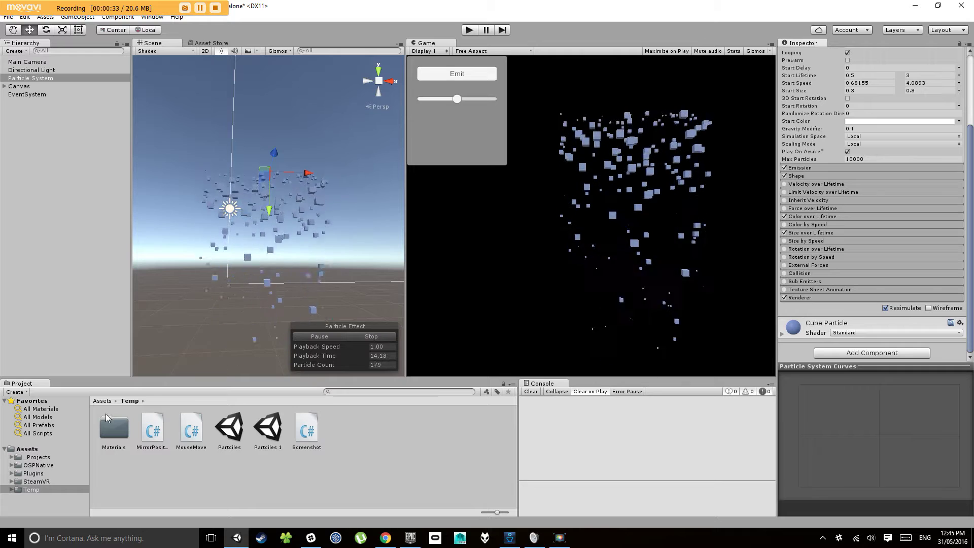
Create a folder named Scripts inside the Temp assets folder.
left_click(149, 468)
right_click(149, 468)
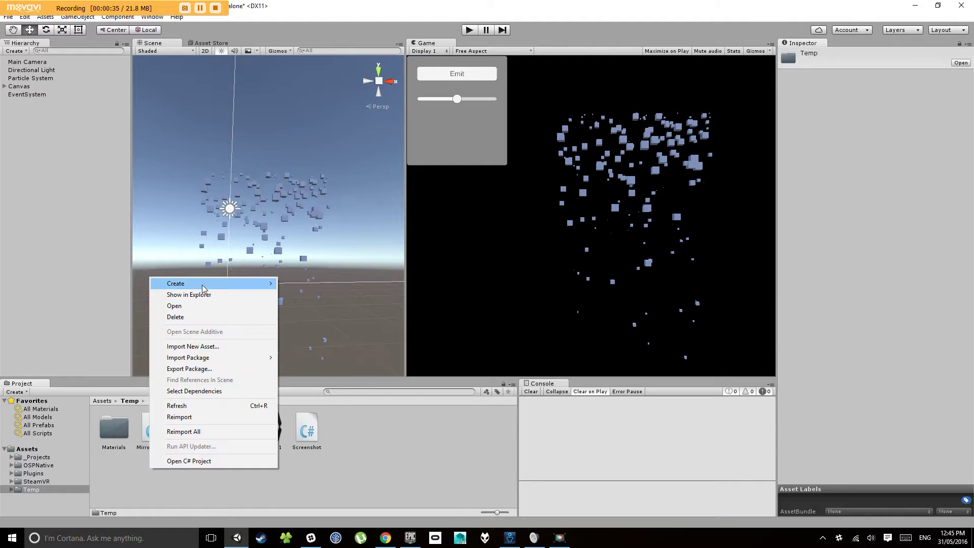
mouse_move(215, 283)
left_click(95, 269)
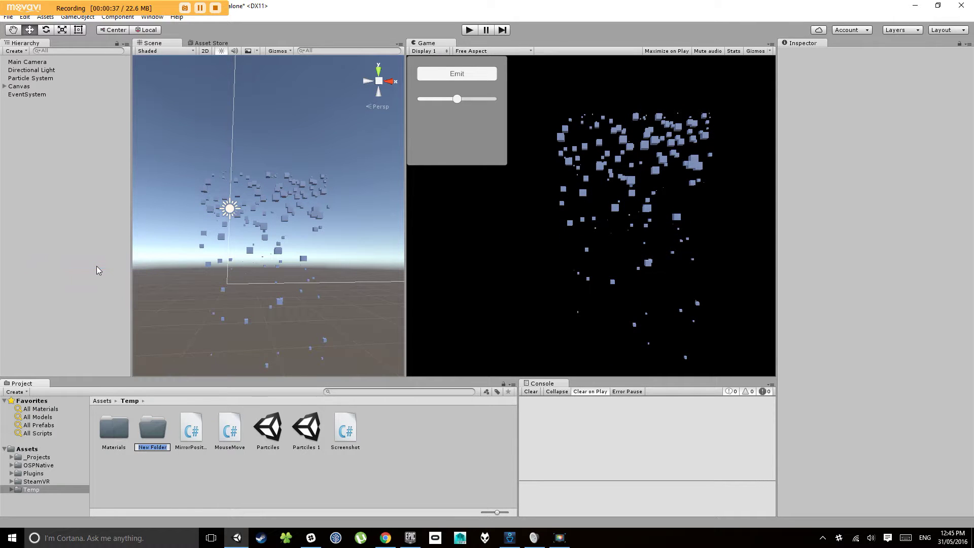
key("Return")
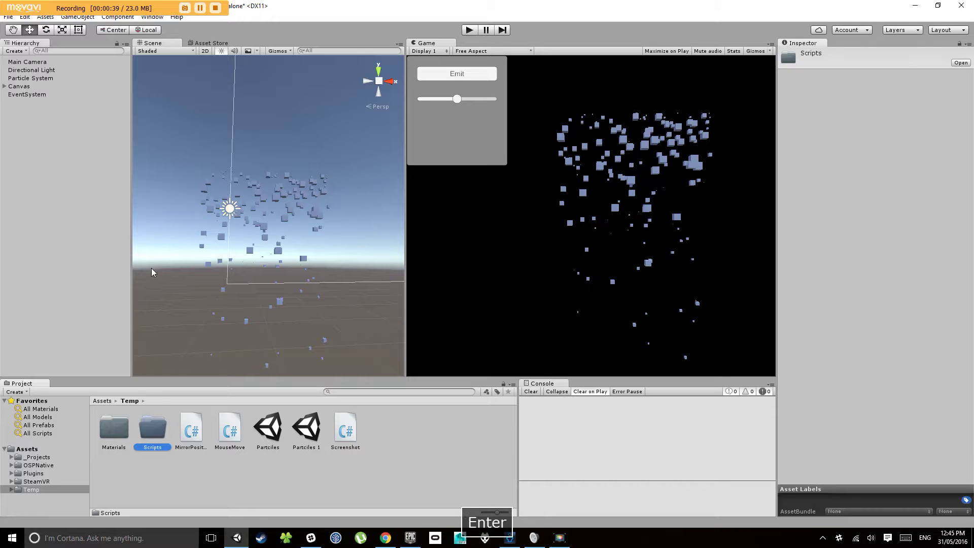
Move the MirrorPosition, MouseMove and Screenshot scripts into the Scripts folder and open that folder.
left_click(195, 437)
left_click(224, 437, "ctrl")
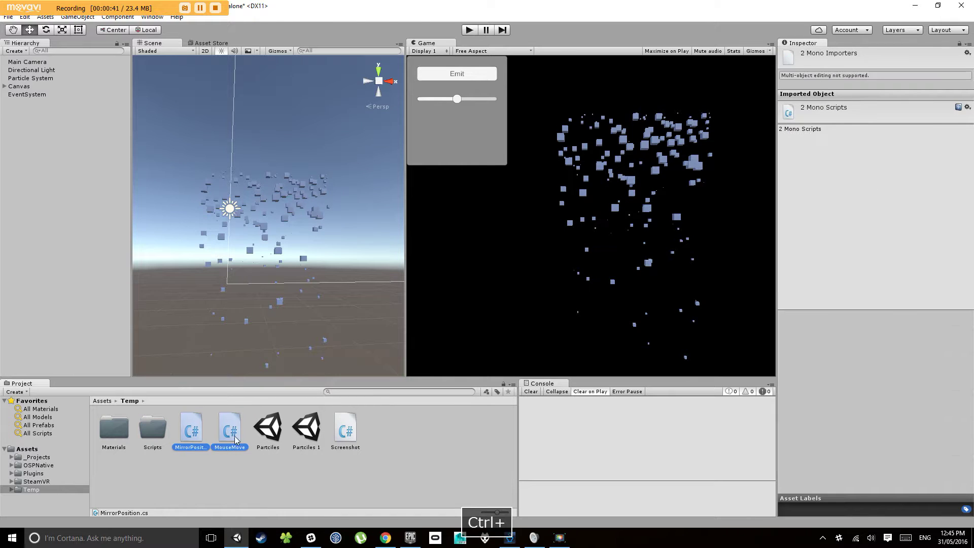
left_click_drag(152, 429, 152, 427)
double_click(153, 427)
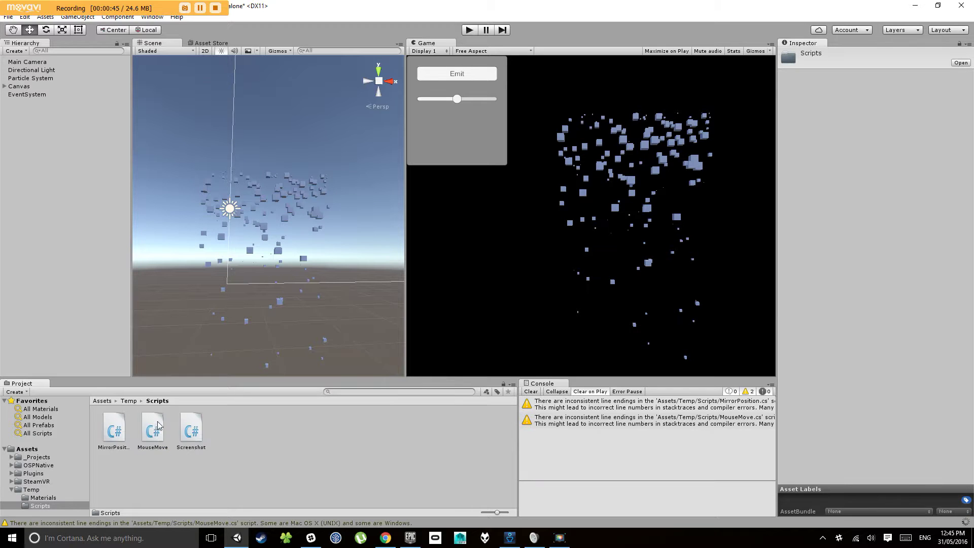
Reduce the asset icon size to the minimum so the Scripts folder shows its files as a list.
left_click(113, 430)
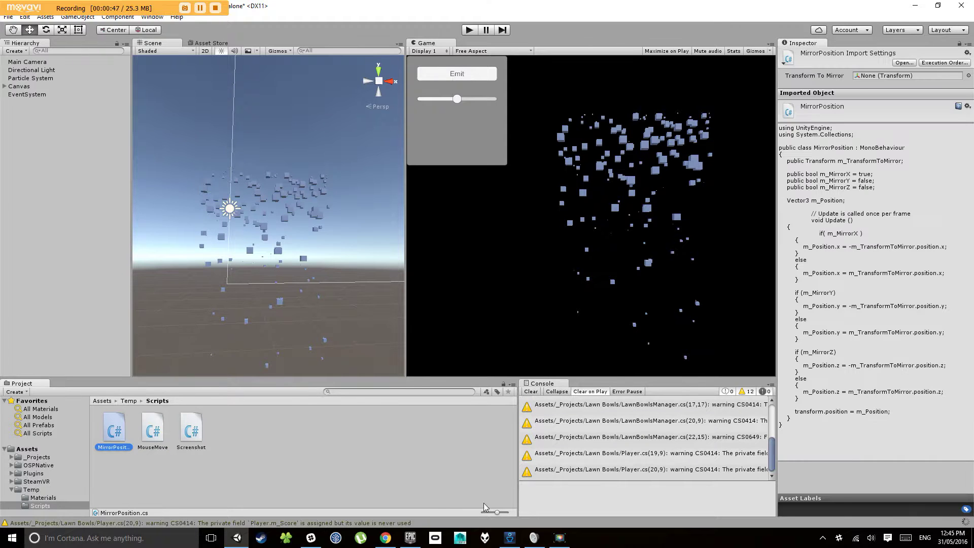
left_click_drag(498, 512, 457, 513)
left_click(180, 443)
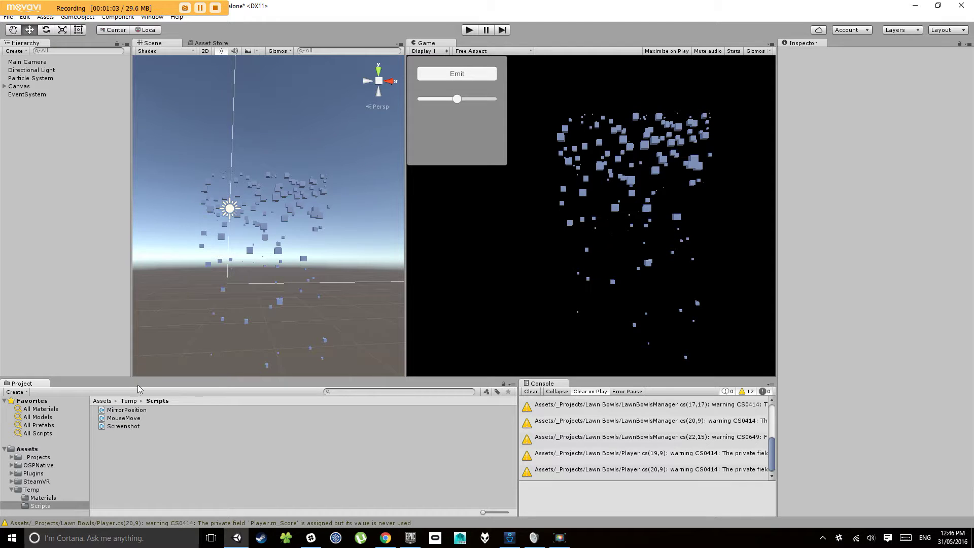
left_click(90, 299)
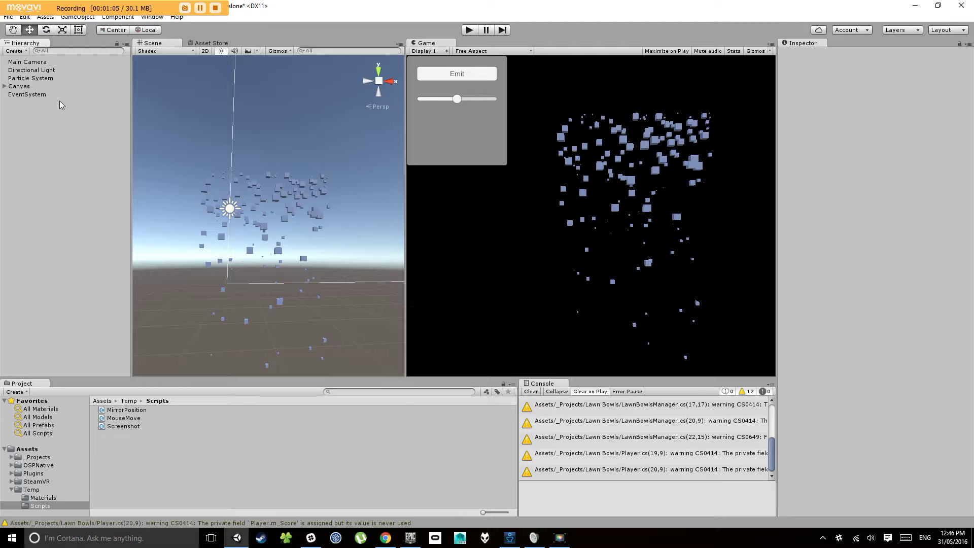
Preview the code of the MouseMove and Screenshot scripts and clear the console messages.
left_click(121, 421)
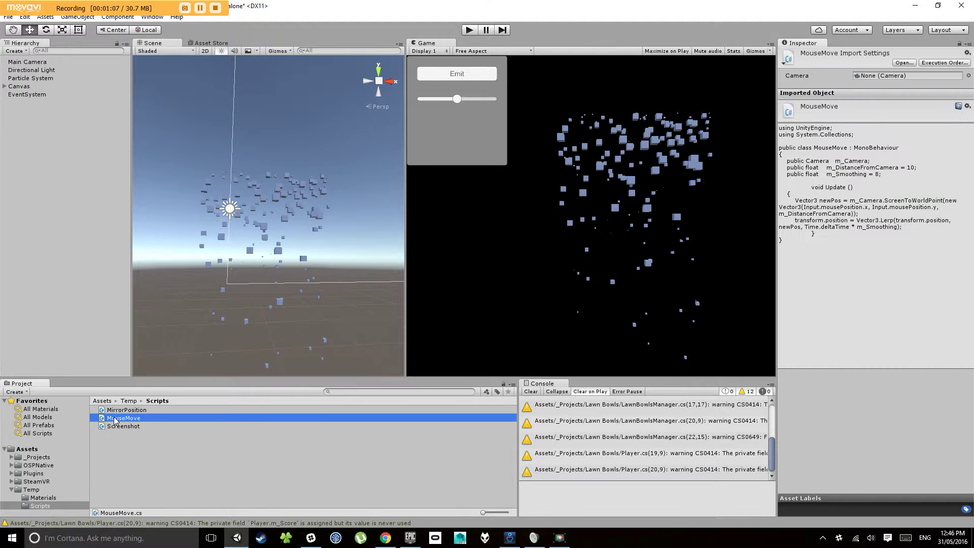
left_click(125, 425)
left_click(128, 418)
left_click(528, 392)
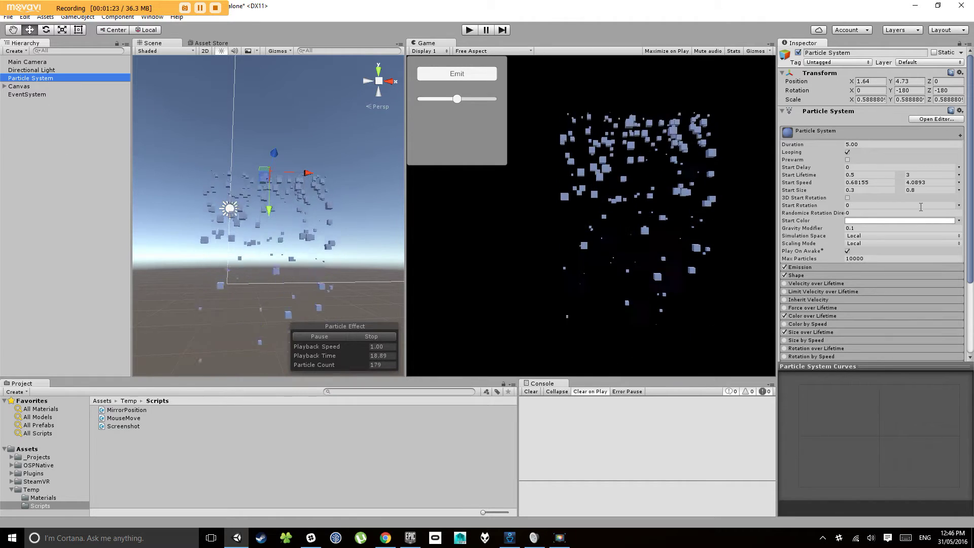
Collapse the Particle System's main settings and attach the MouseMove script to the Particle System object.
left_click(899, 135)
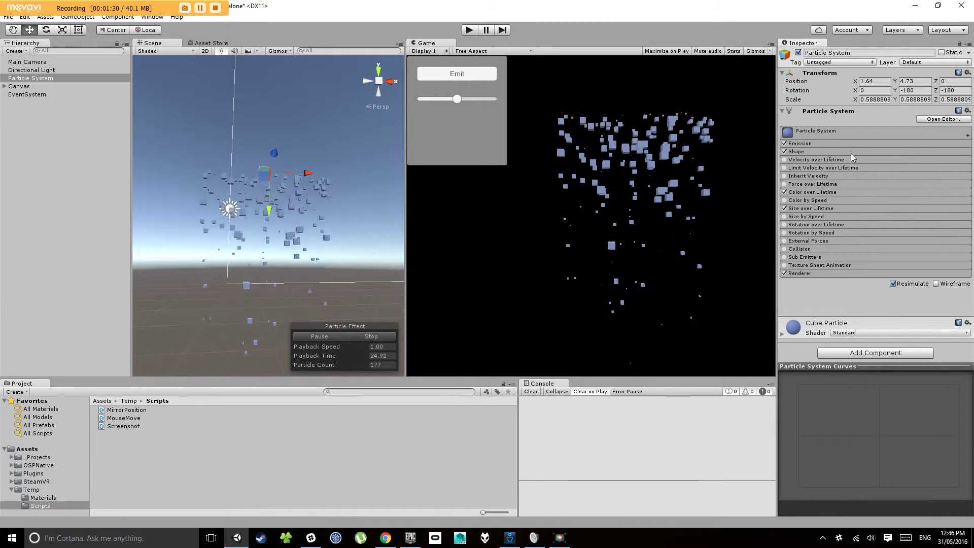
left_click(893, 358)
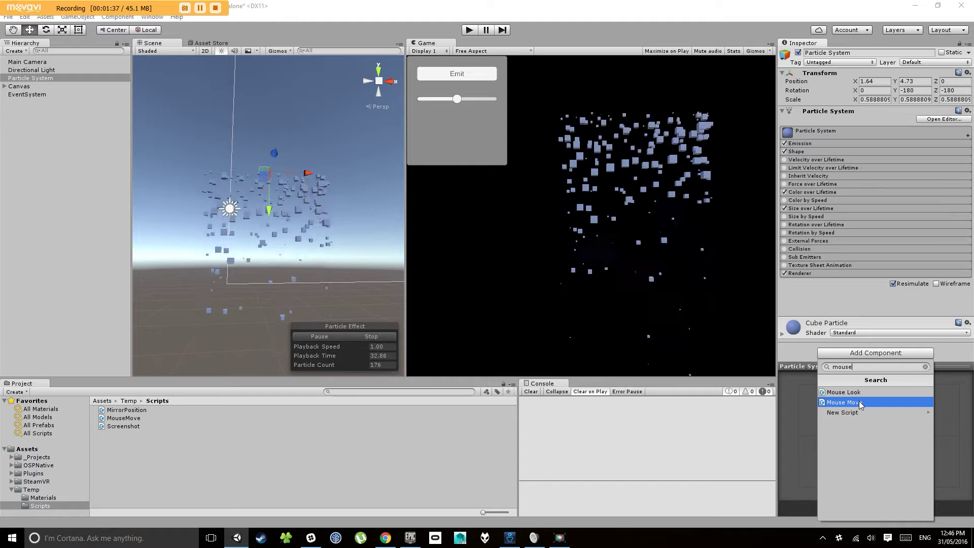
left_click(525, 228)
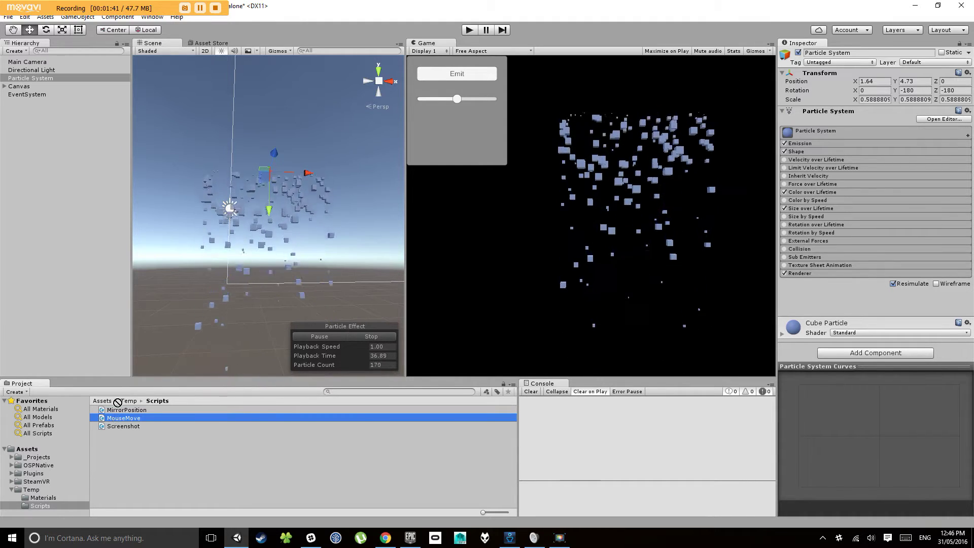
left_click_drag(117, 402, 68, 136)
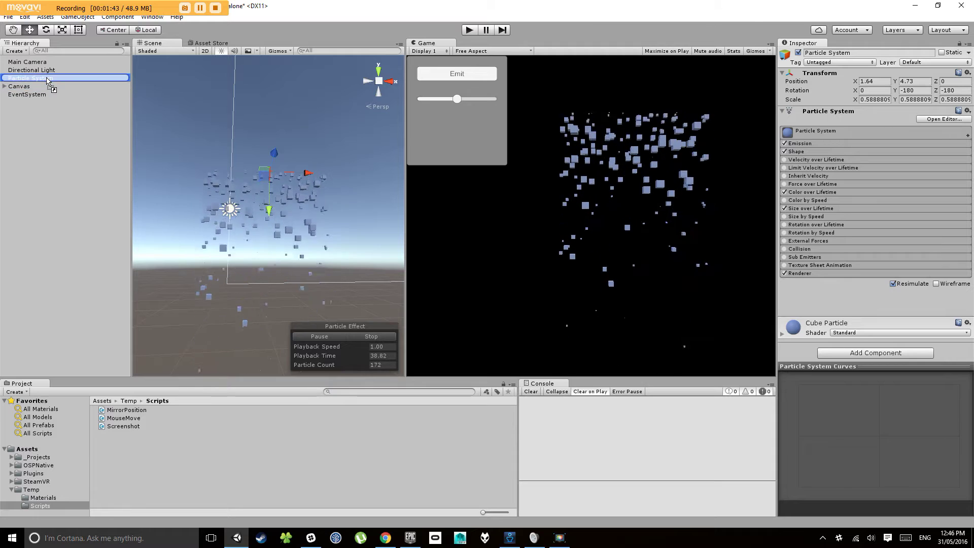
left_click_drag(48, 81, 48, 81)
scroll(895, 296, "down", 1)
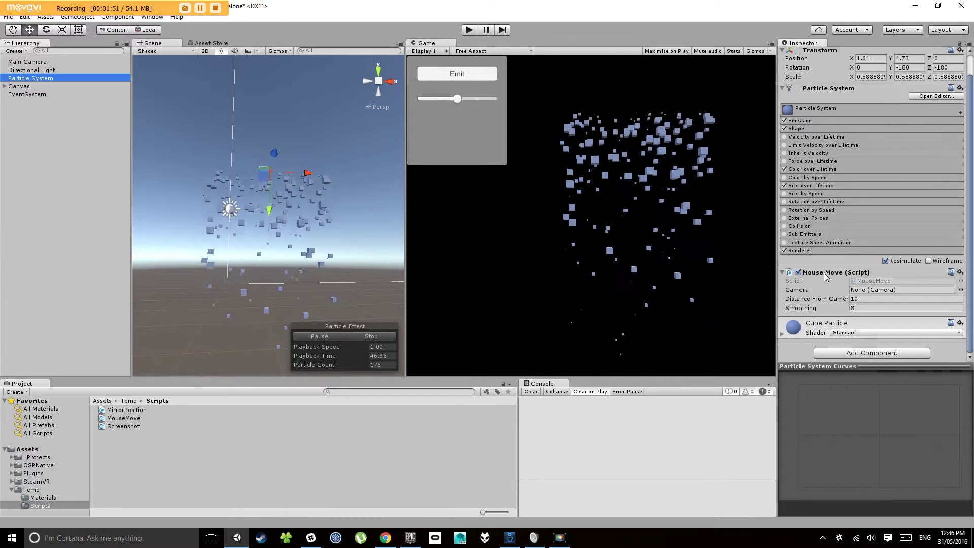
Widen the component properties area and assign Main Camera as the Camera of the Mouse Move script.
left_click(824, 273)
left_click(834, 309)
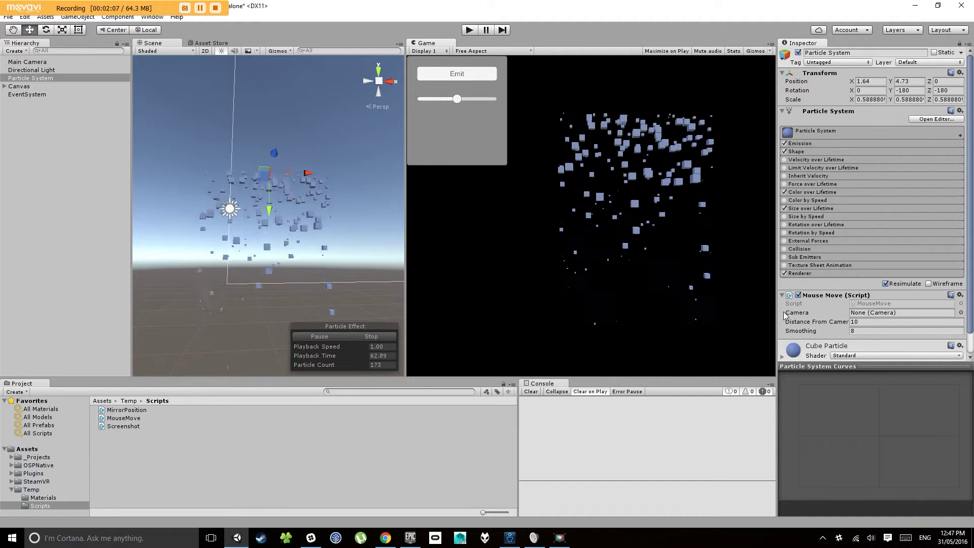
left_click_drag(778, 317, 756, 319)
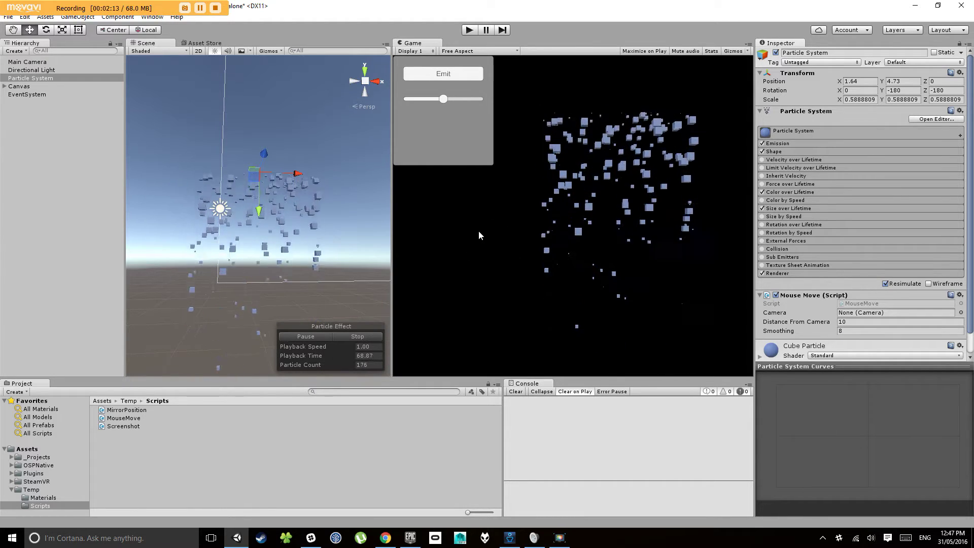
left_click(858, 331)
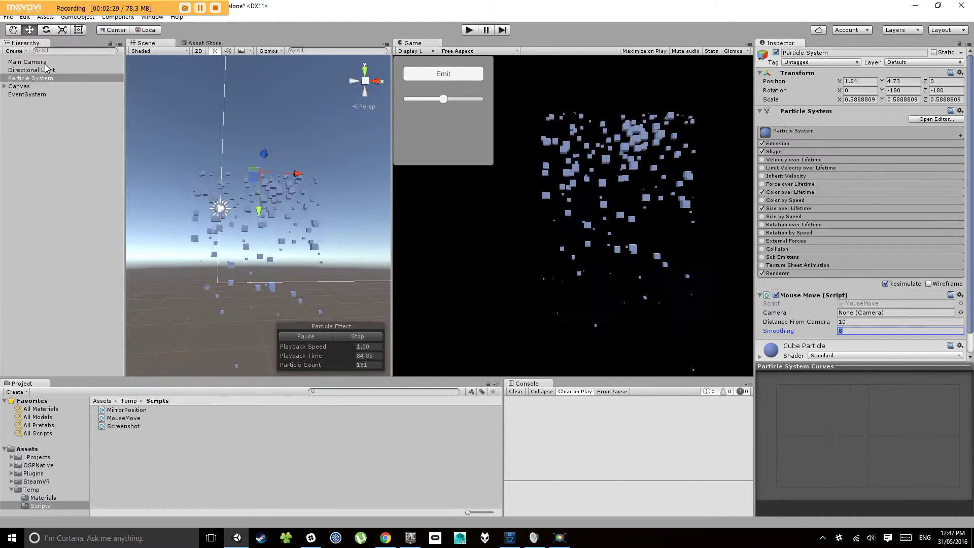
left_click(852, 312)
left_click_drag(26, 62, 857, 317)
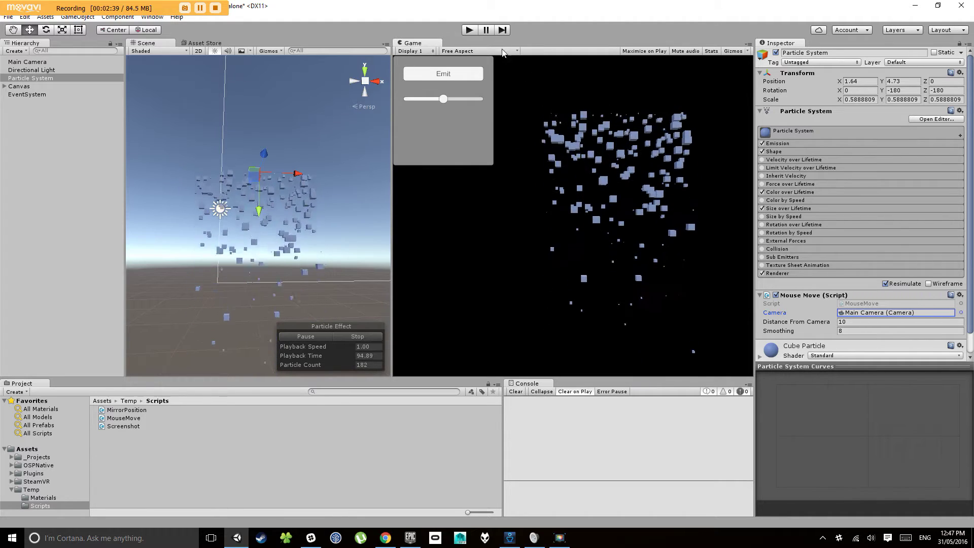
Test the mouse-following particles in play mode with Smoothing set to 2 and to 20, and exit play mode.
left_click(474, 34)
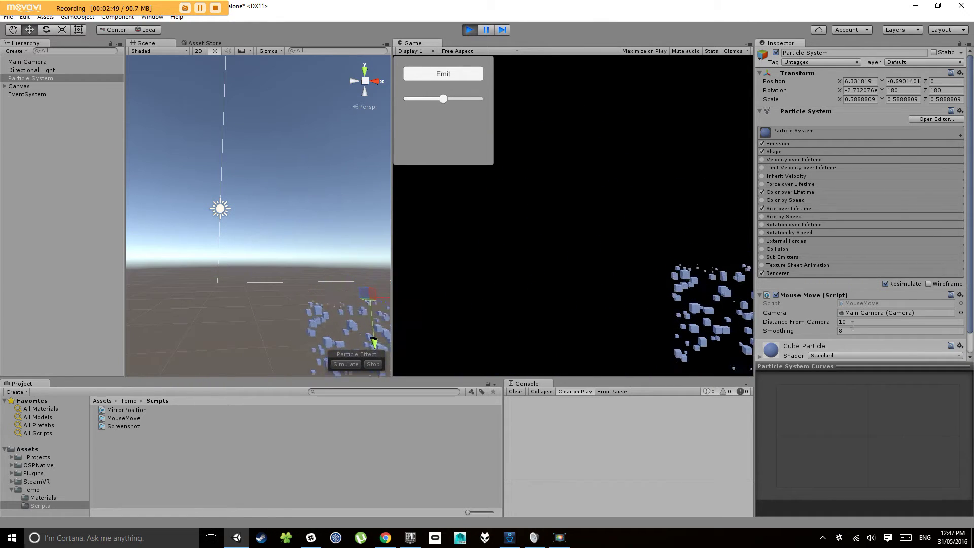
type("2")
key("Return")
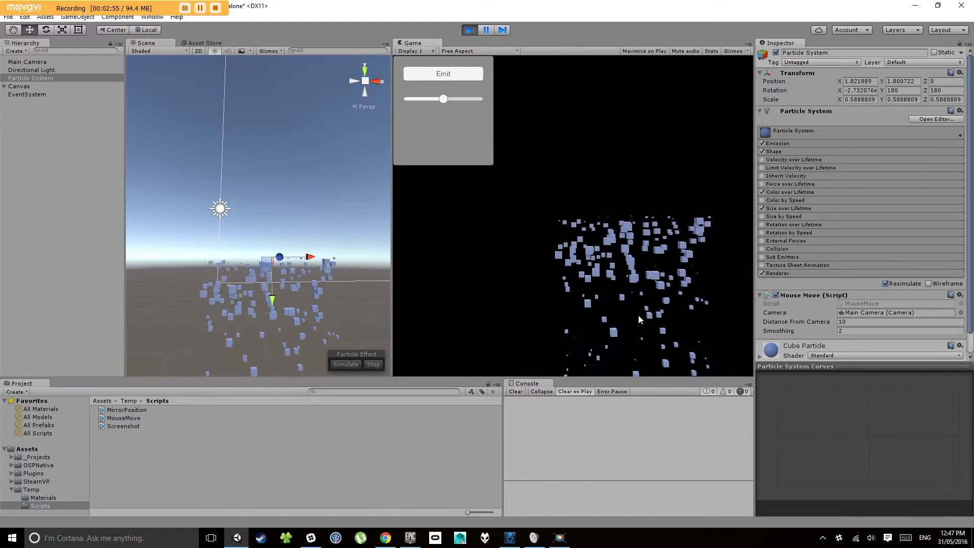
left_click(853, 331)
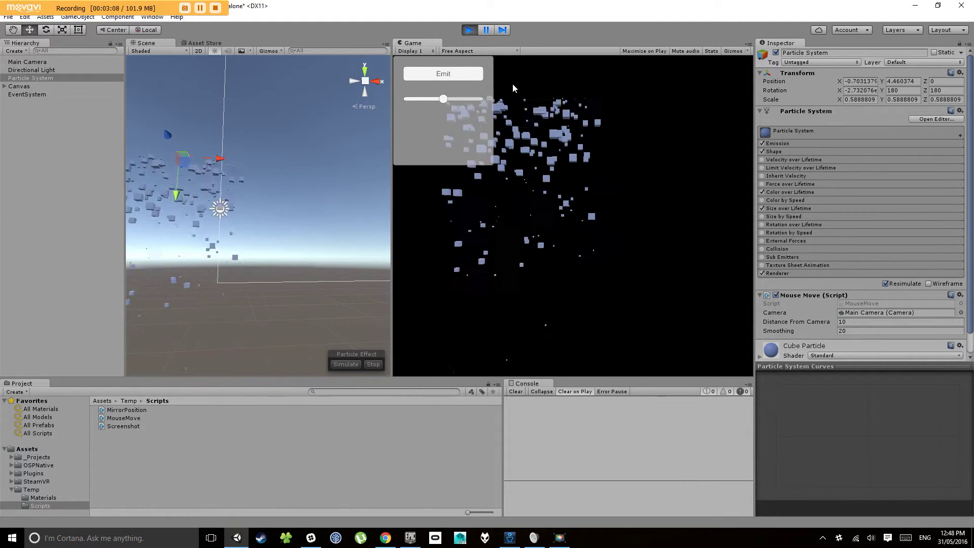
left_click(470, 30)
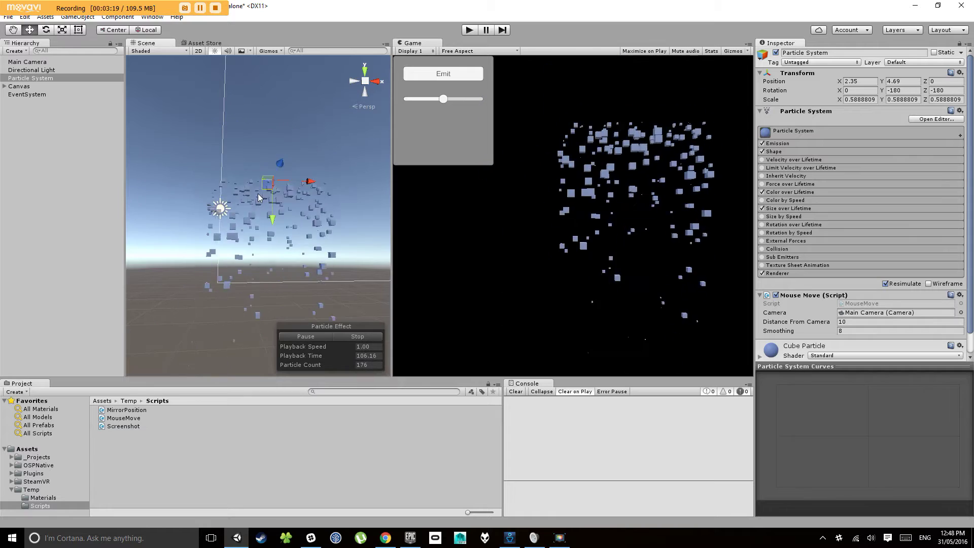
Try moving the particle system sideways in the scene and undo the moves.
key("ctrl+z")
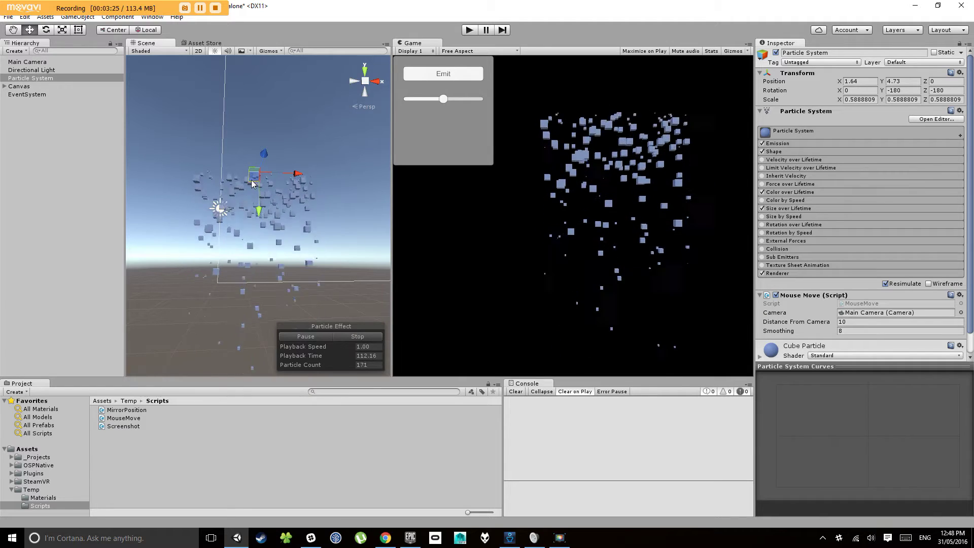
left_click_drag(251, 181, 230, 188)
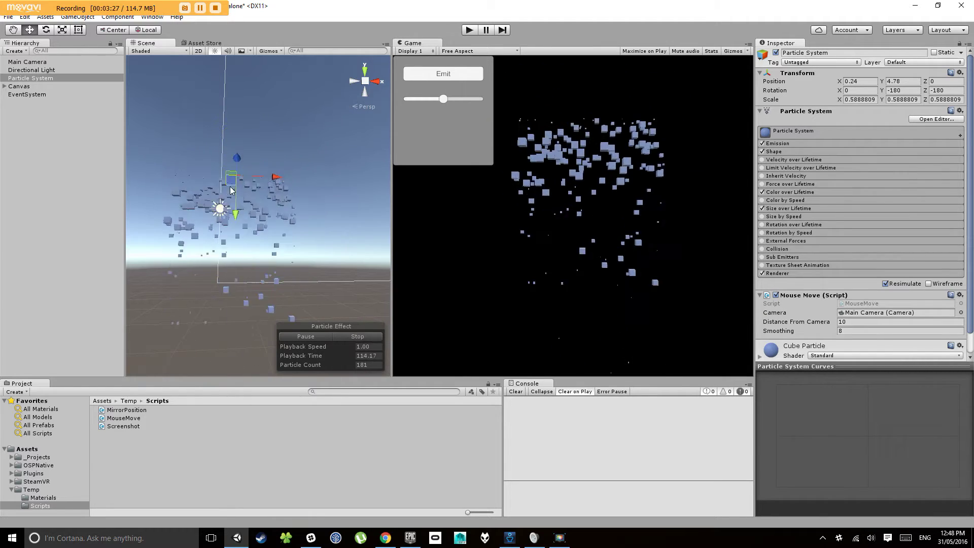
key("ctrl+z")
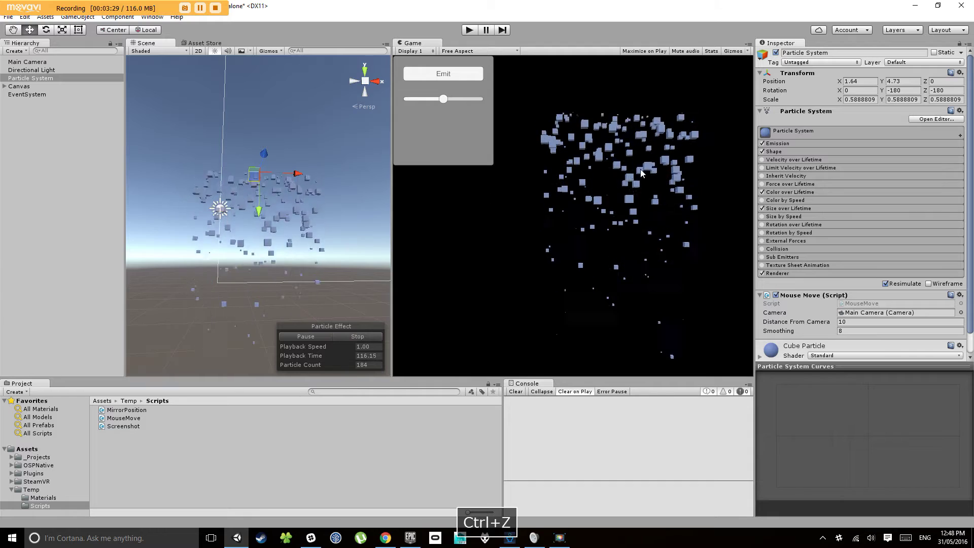
Expand the Particle System's main settings and set Simulation Space to World.
left_click(841, 132)
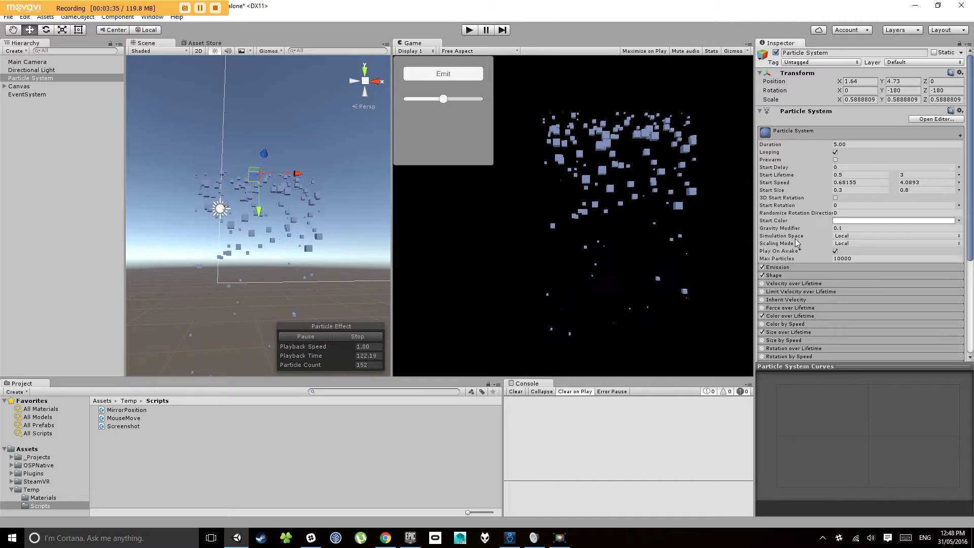
left_click(850, 236)
left_click(858, 247)
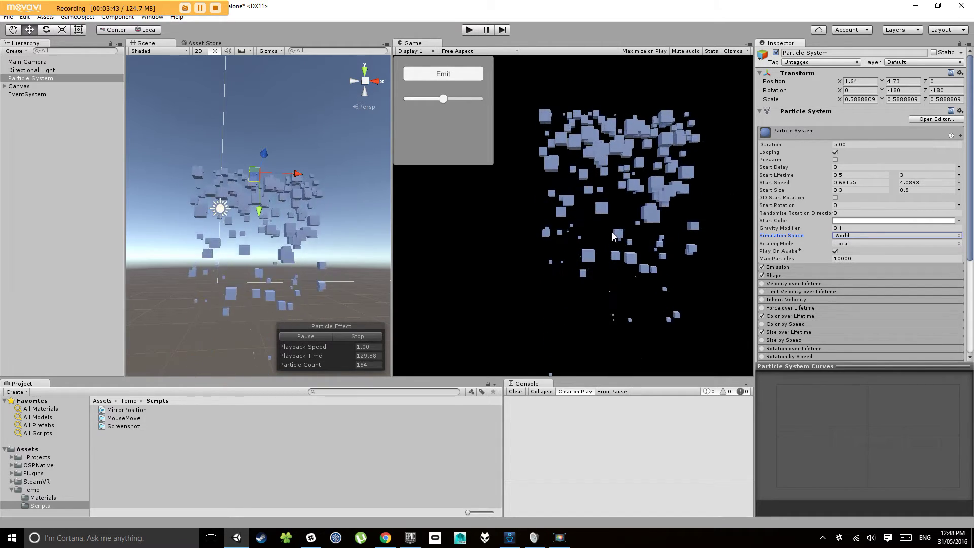
Set the particle emitter's Shape to Sphere with a Radius of 0.01.
left_click(789, 275)
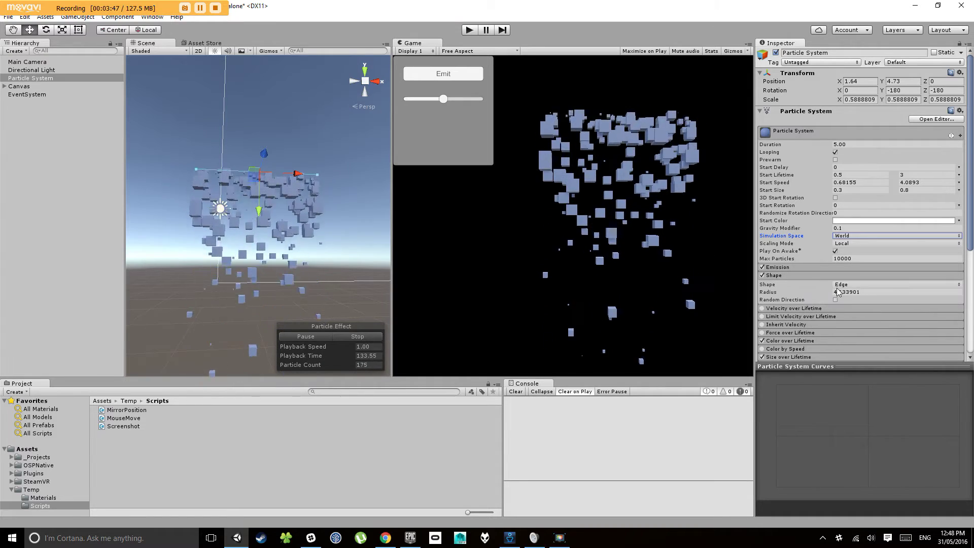
left_click(863, 284)
left_click(852, 292)
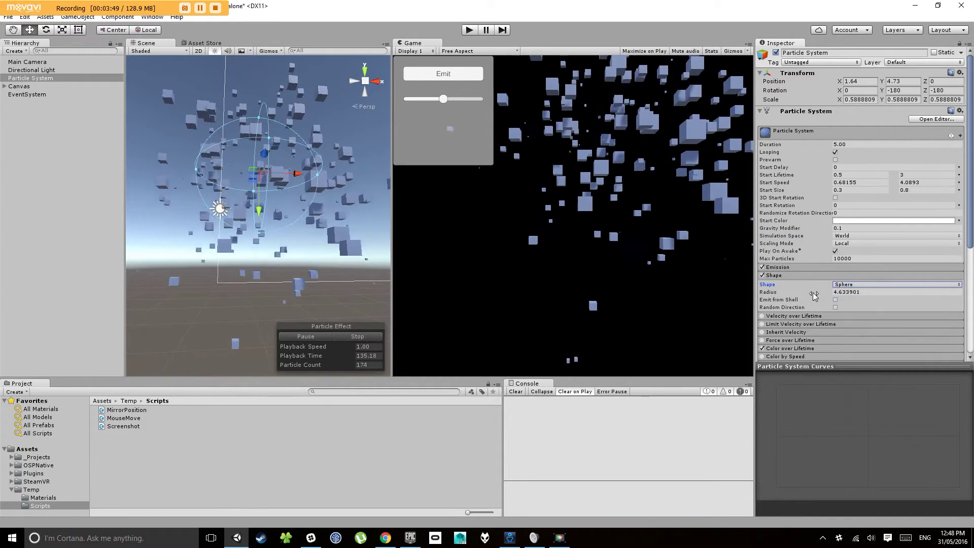
left_click_drag(284, 198, 292, 254, "alt")
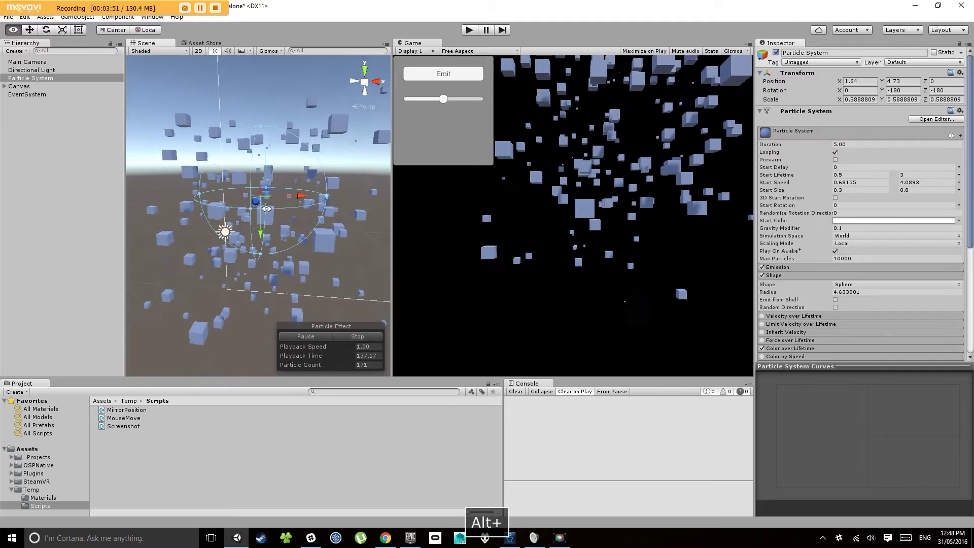
left_click(844, 292)
type("0.01")
key("Return")
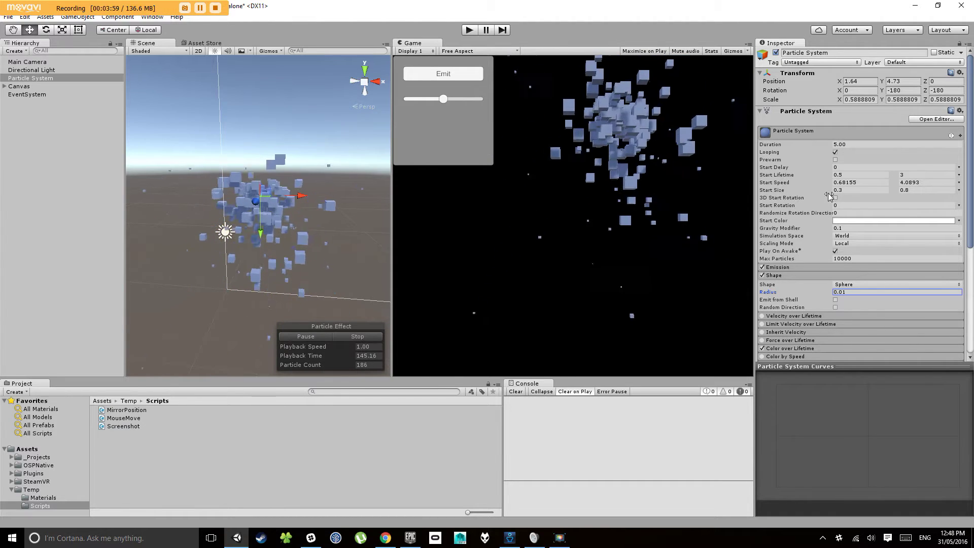
Set the Particle System's Start Size to a random range from 0.1 to 0.2.
left_click(847, 190)
type("0.1")
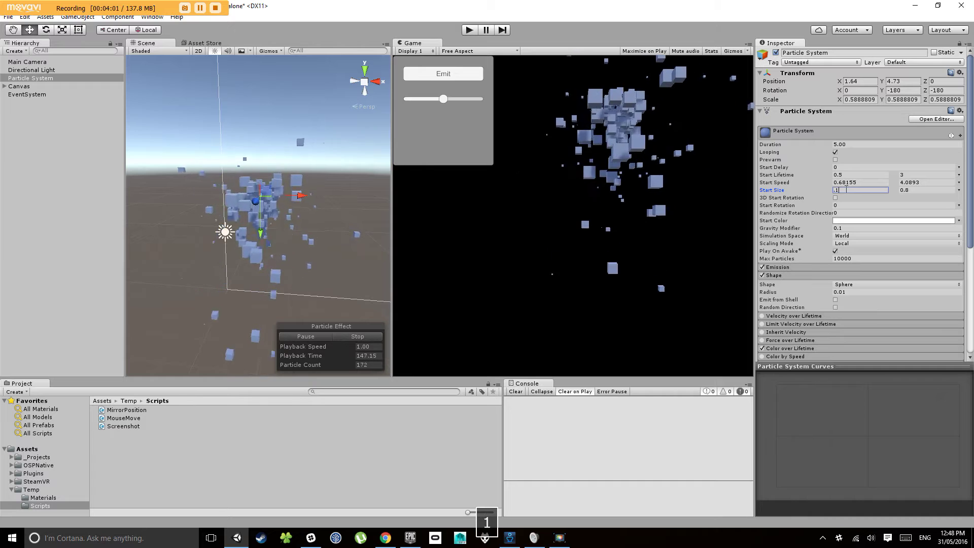
key("Tab")
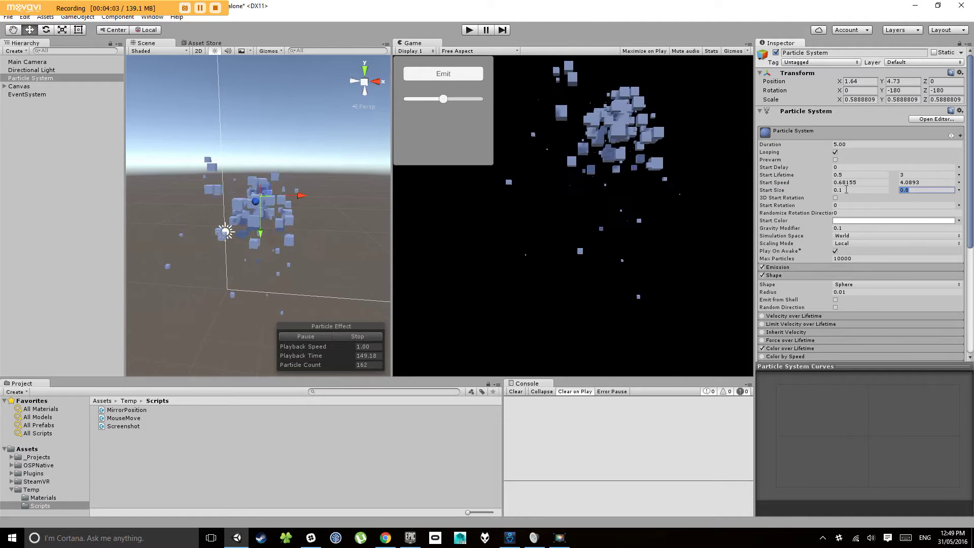
type(".2")
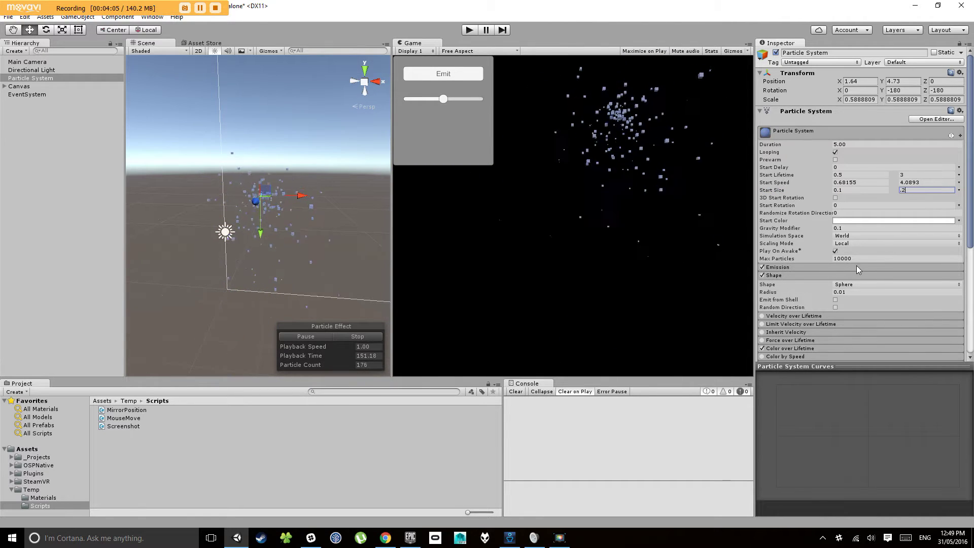
Expand the Emission settings of the Particle System and set the Rate to 60.
left_click(836, 268)
left_click(862, 276)
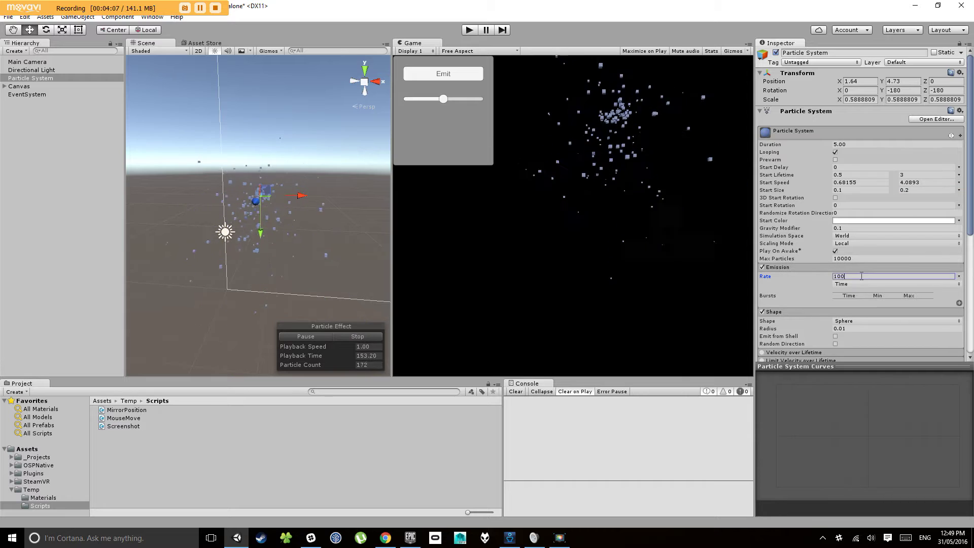
type("60")
key("Return")
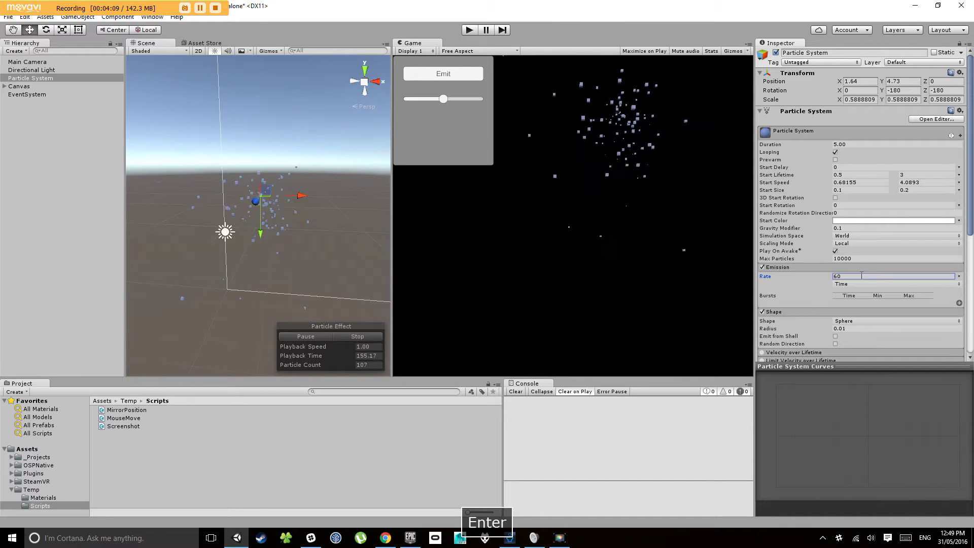
Set the particles' Start Speed to a random range from 0 to 0.3.
left_click(857, 182)
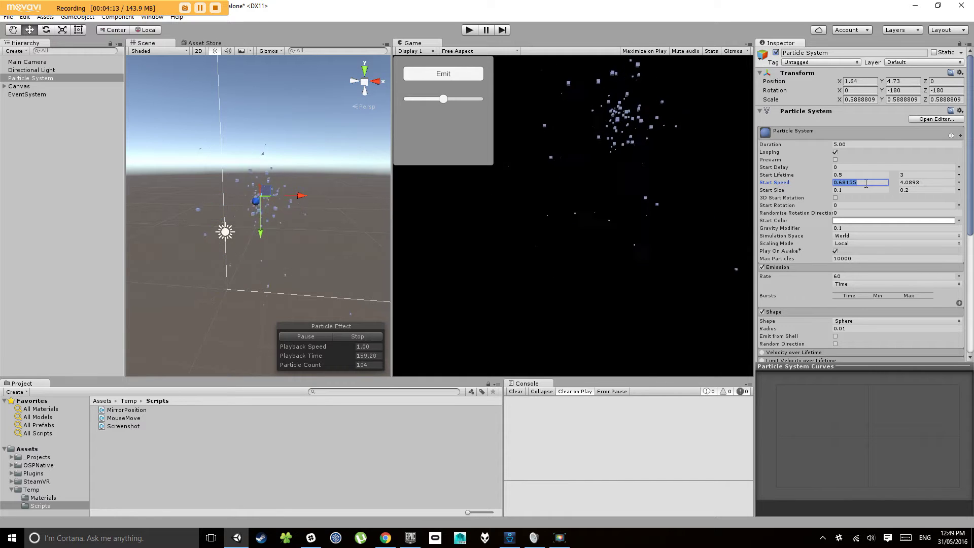
type("0")
key("Tab")
type(".")
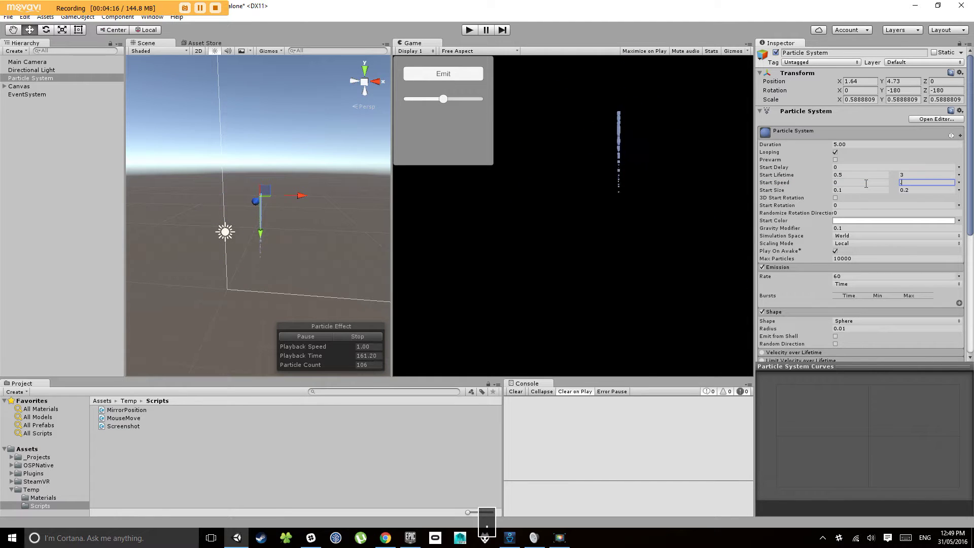
type("3")
key("Return")
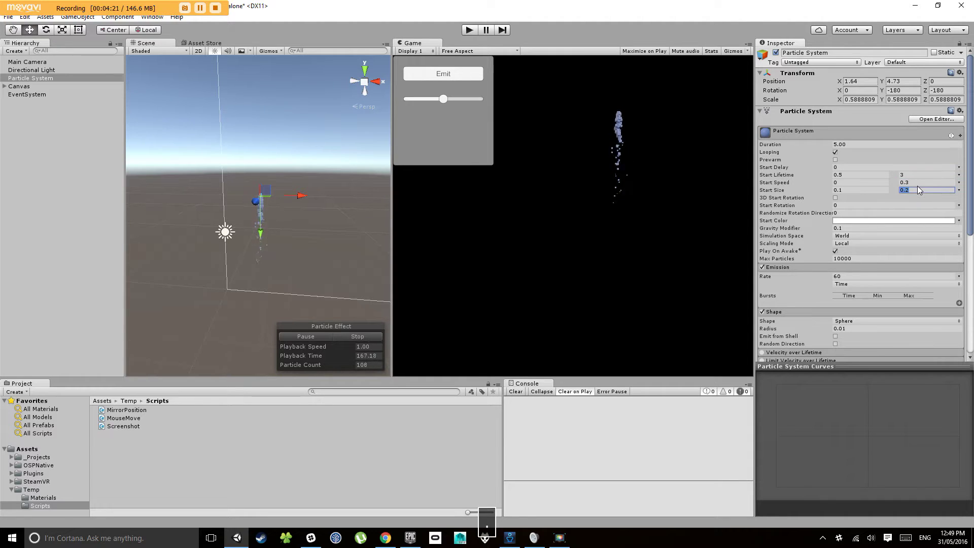
Raise the maximum Start Size to 0.4, test the mouse-following trail in play mode, and exit play mode.
key("Return")
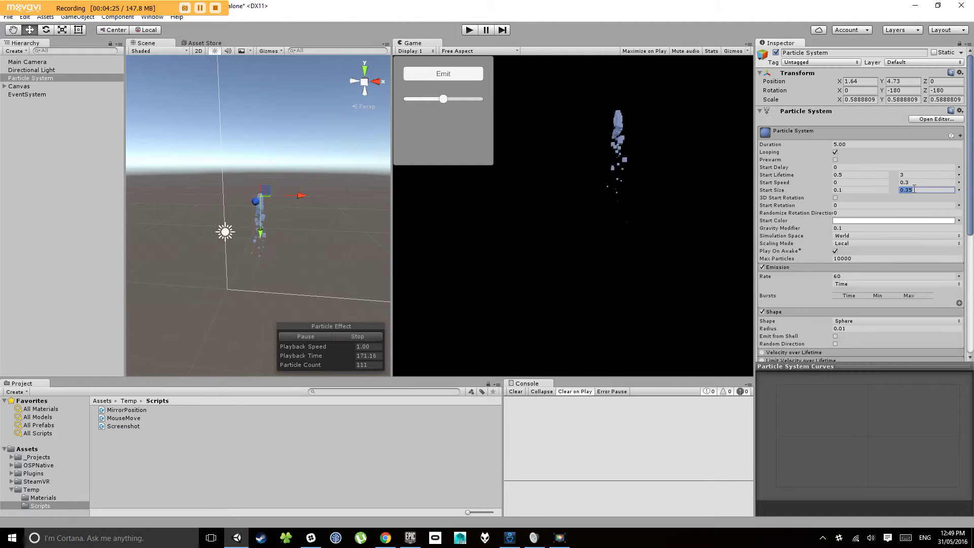
type(".4")
key("Return")
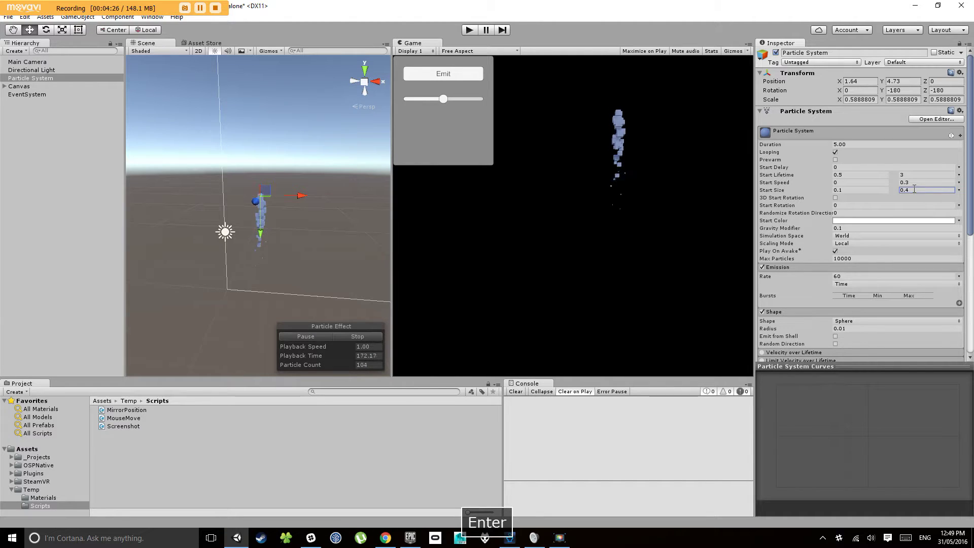
left_click(469, 30)
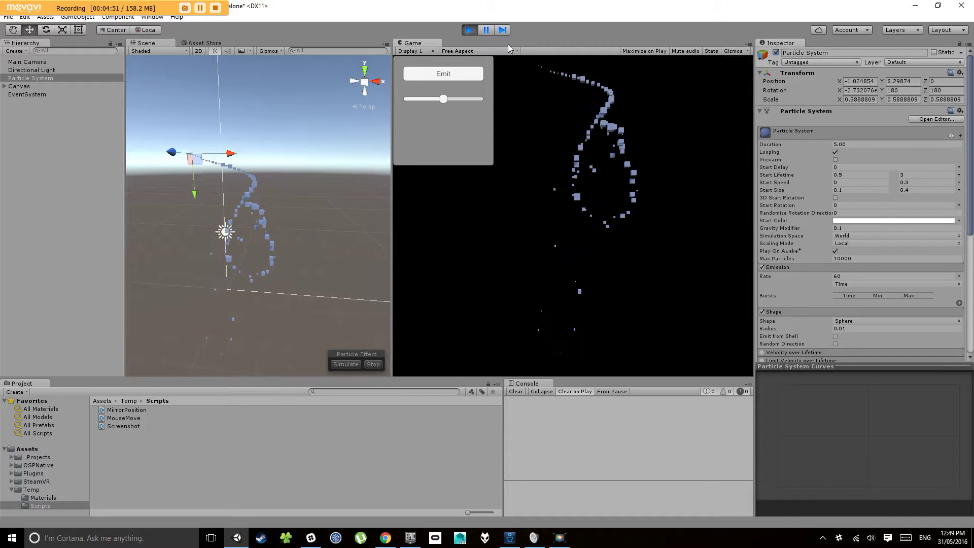
key("ctrl+p")
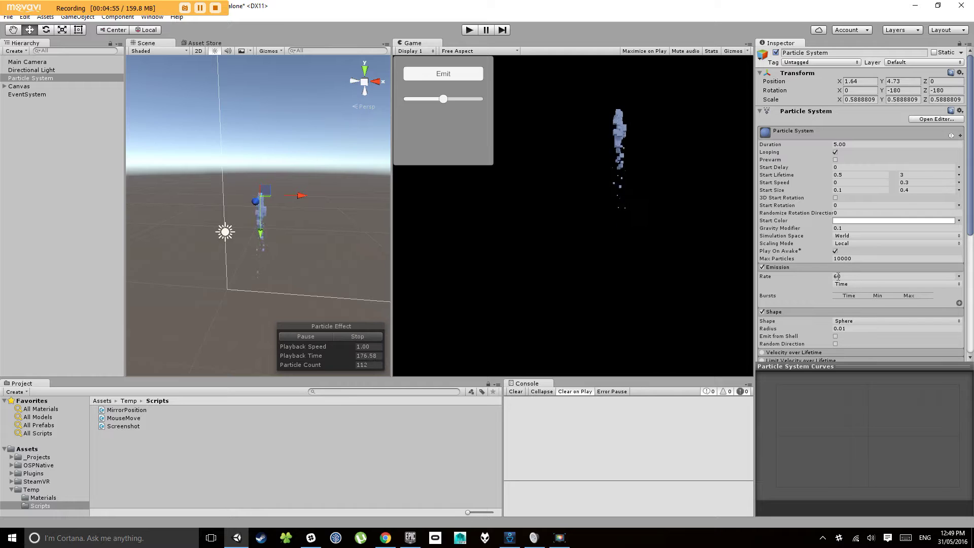
Switch the emission Rate from Time to Distance, test the trail in play mode, and exit play mode.
left_click(849, 284)
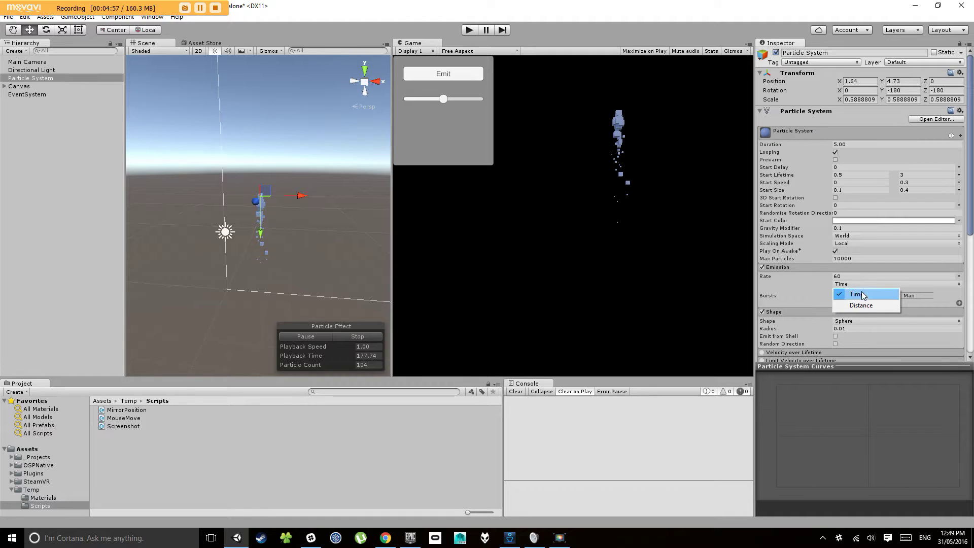
left_click(866, 304)
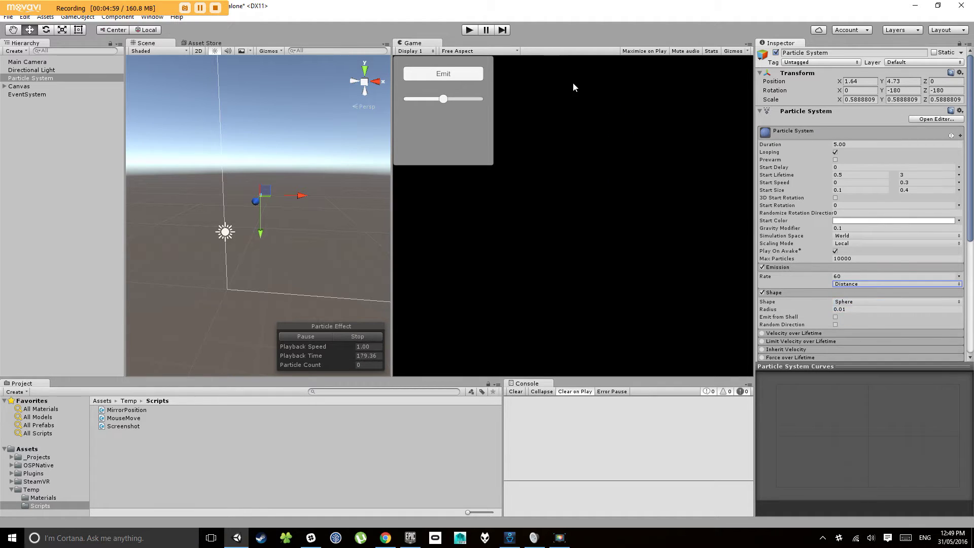
left_click(469, 30)
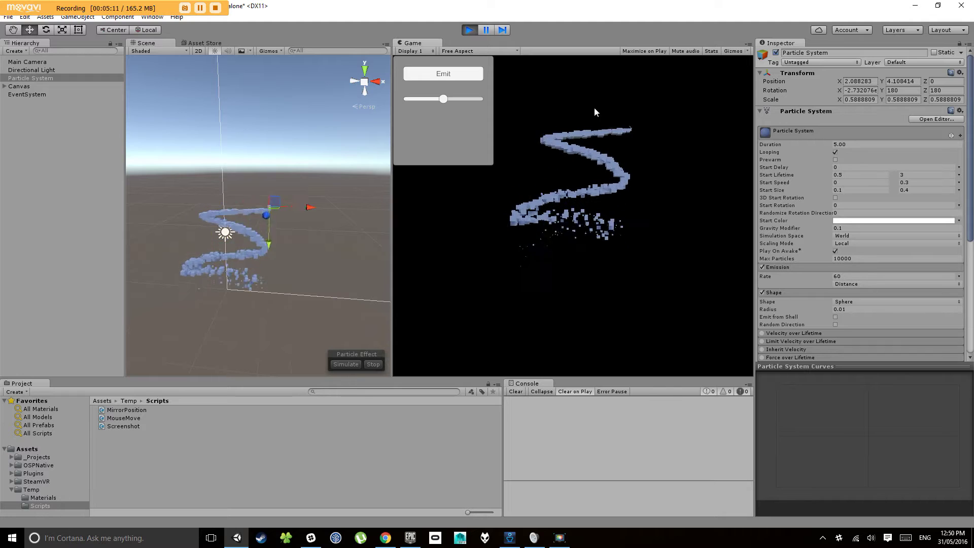
left_click(469, 30)
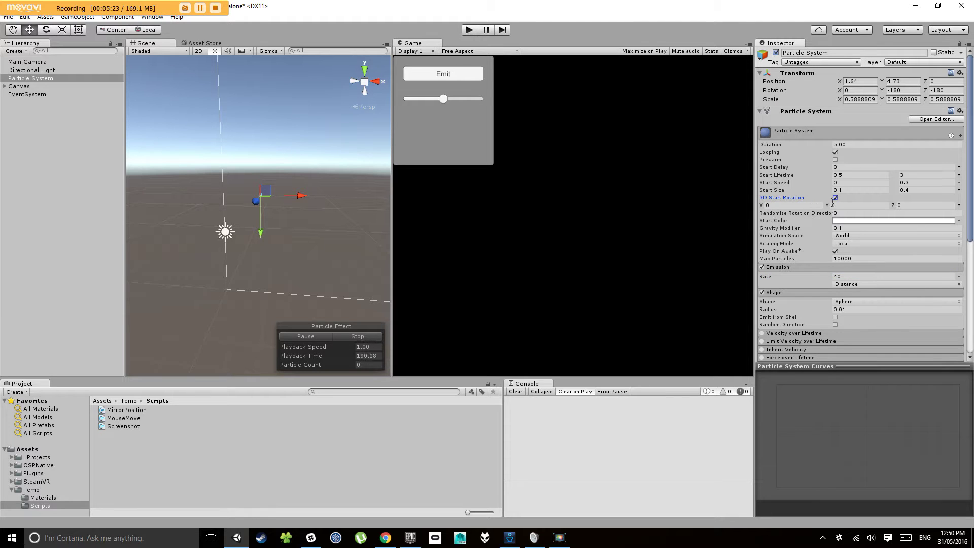
Randomize 3D Start Rotation between constants 0 and 360 on all axes, and play-test the trail with the on-screen slider lowered.
left_click(959, 208)
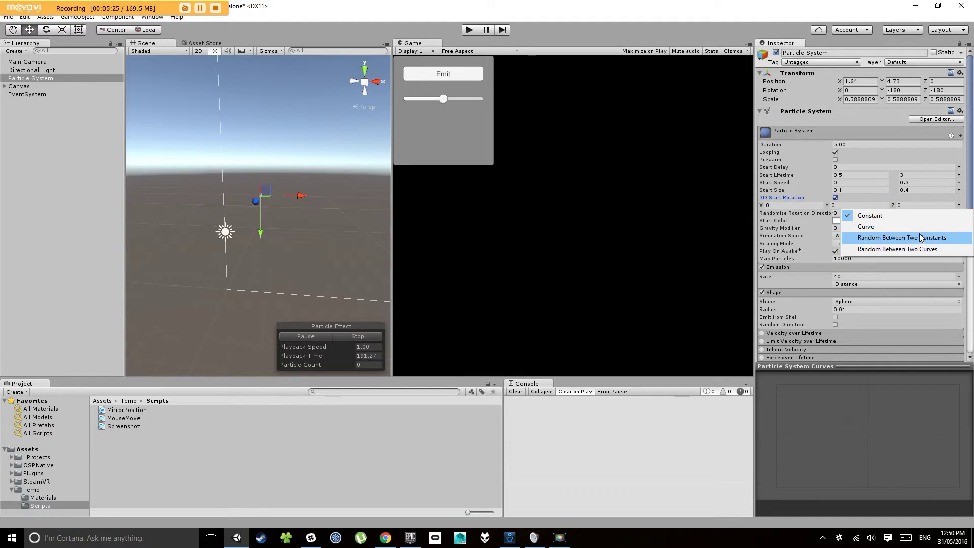
left_click(889, 239)
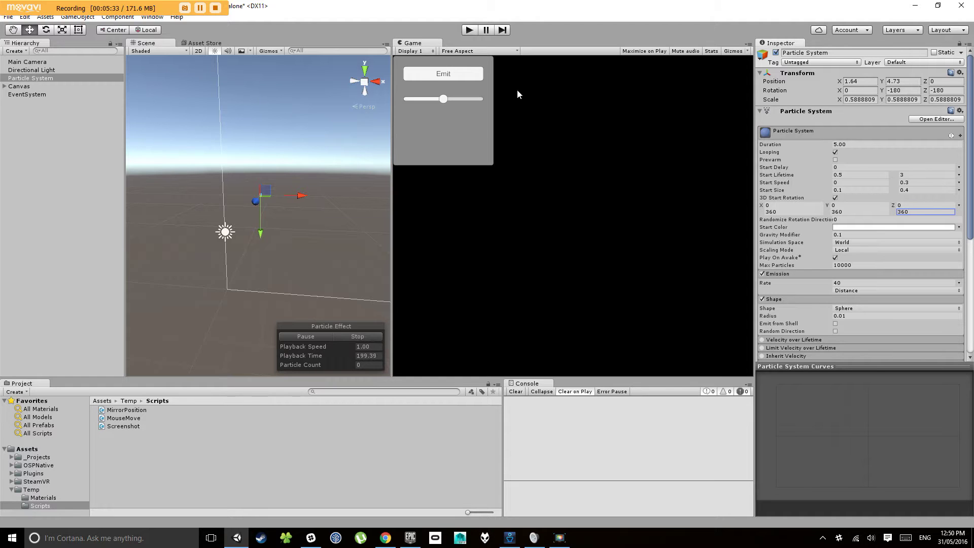
left_click(477, 30)
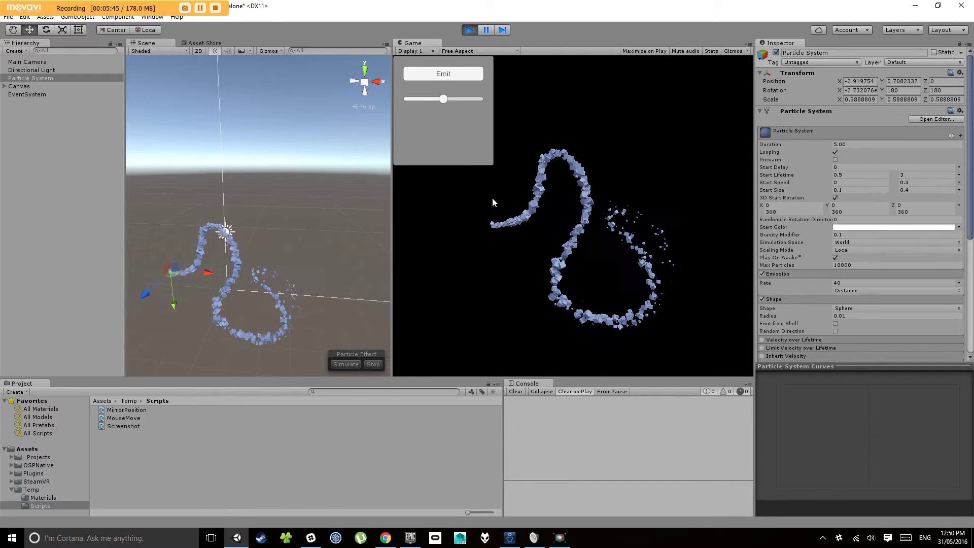
left_click_drag(446, 98, 421, 99)
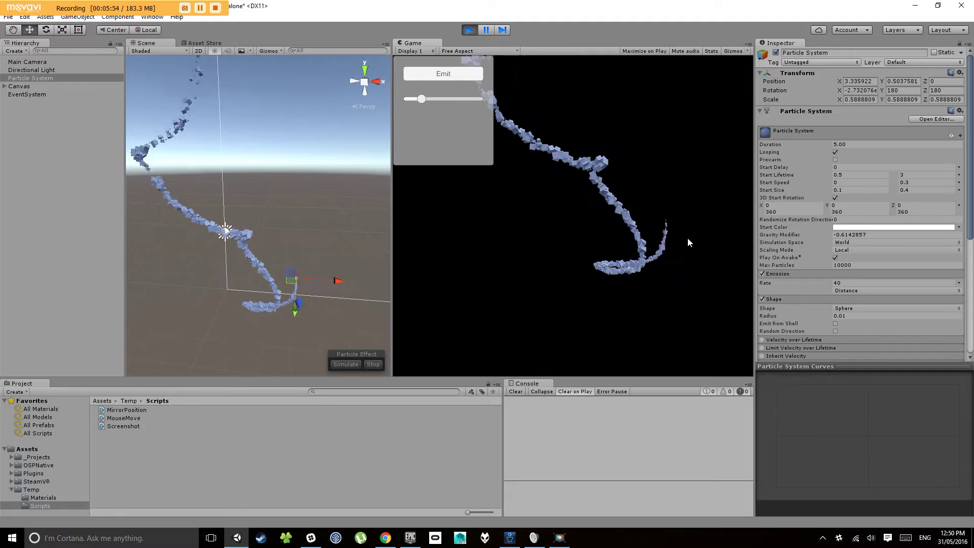
left_click(468, 30)
Create a folder named Prefabs inside the Temp folder of the project assets.
left_click(78, 176)
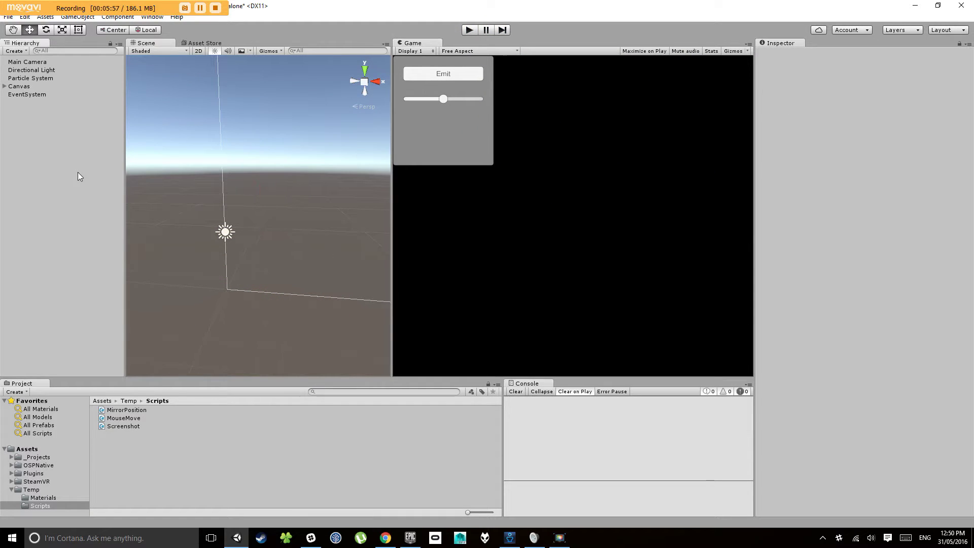
left_click(53, 85)
left_click(43, 78)
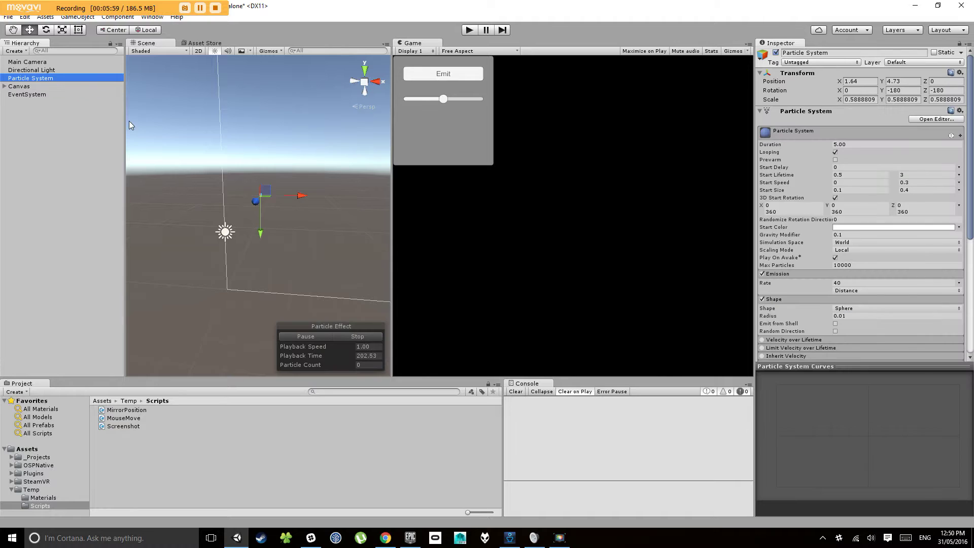
left_click(33, 489)
right_click(169, 486)
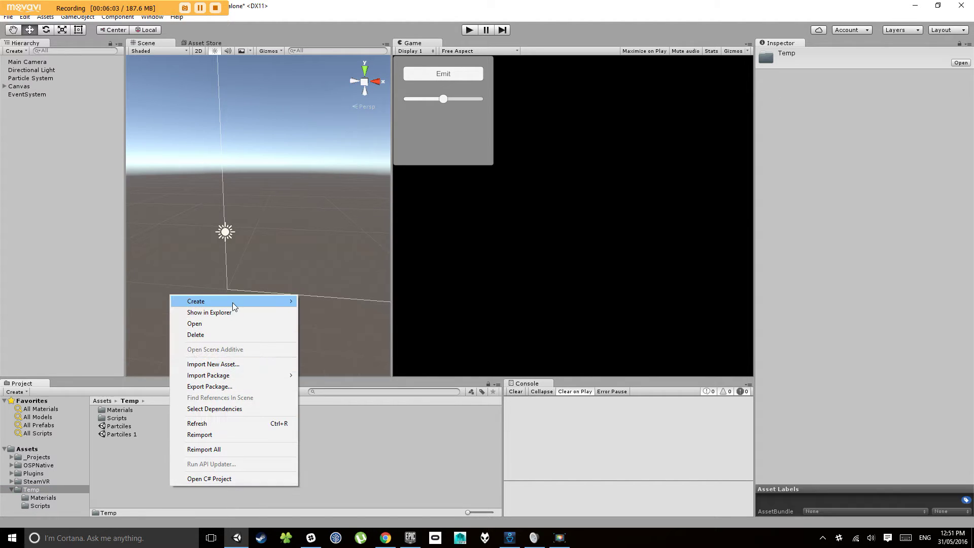
mouse_move(233, 306)
left_click(111, 22)
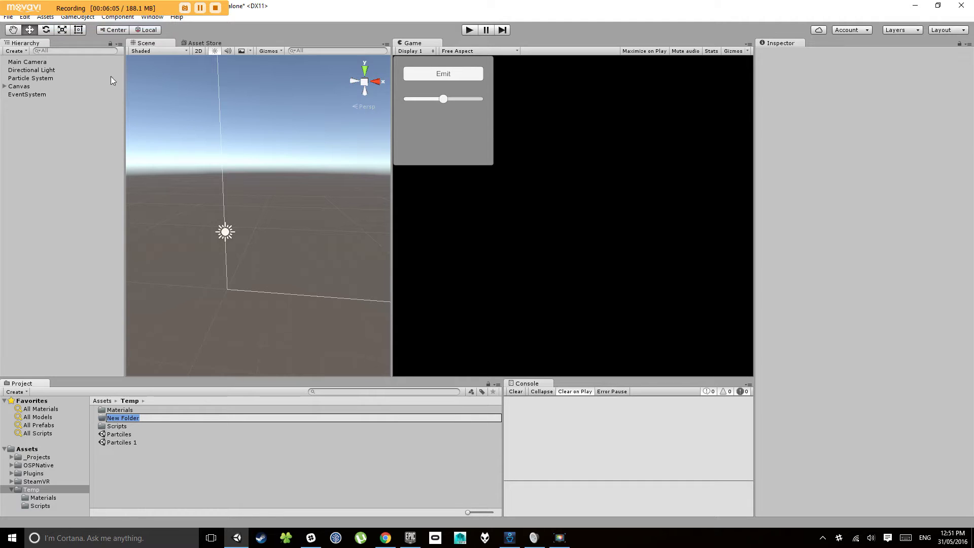
type("Prefa")
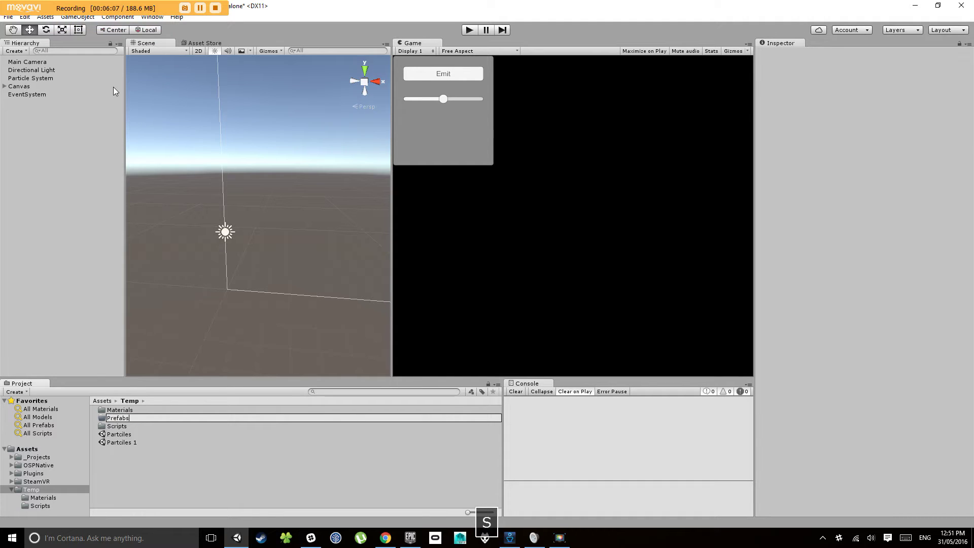
type("bs")
key("Return")
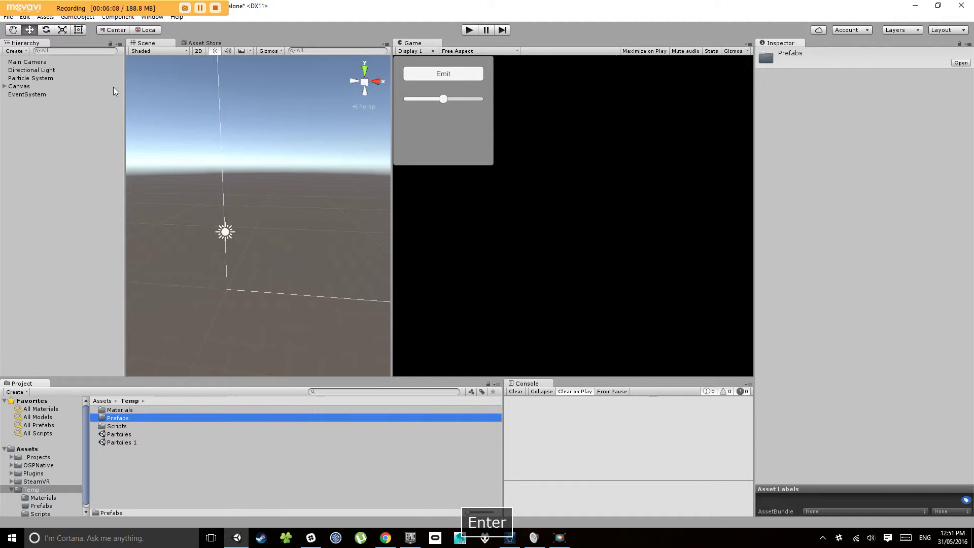
Save the scene's Particle System as a prefab in the Prefabs folder and select the scene instance to inspect it.
double_click(122, 418)
left_click_drag(36, 76, 152, 424)
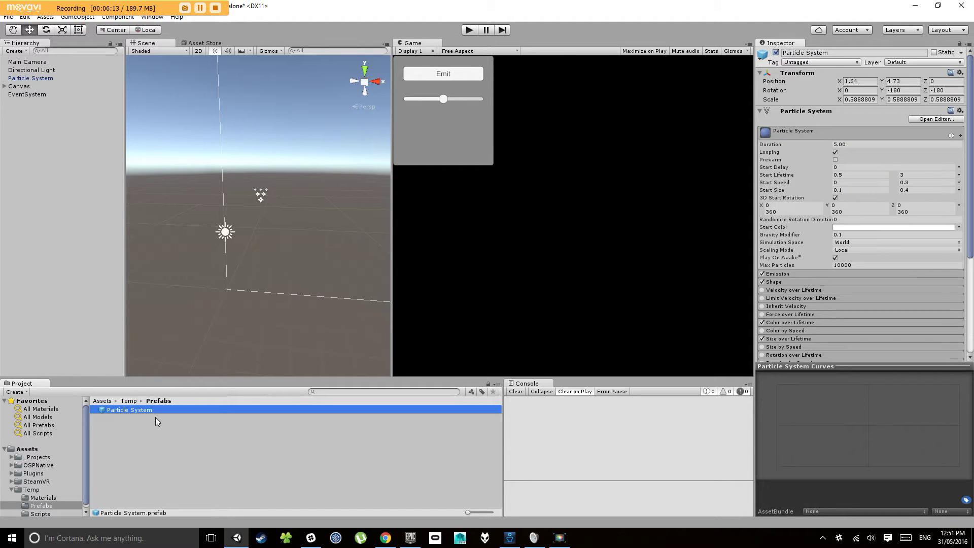
left_click(163, 423)
left_click(151, 412)
left_click(52, 77)
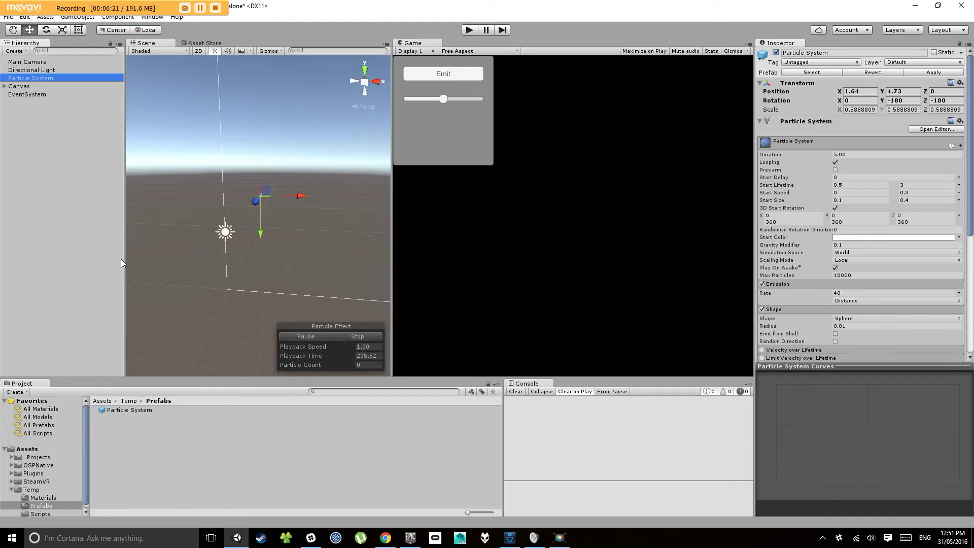
Remove the Mouse Move script component from the Particle System prefab asset.
left_click(128, 411)
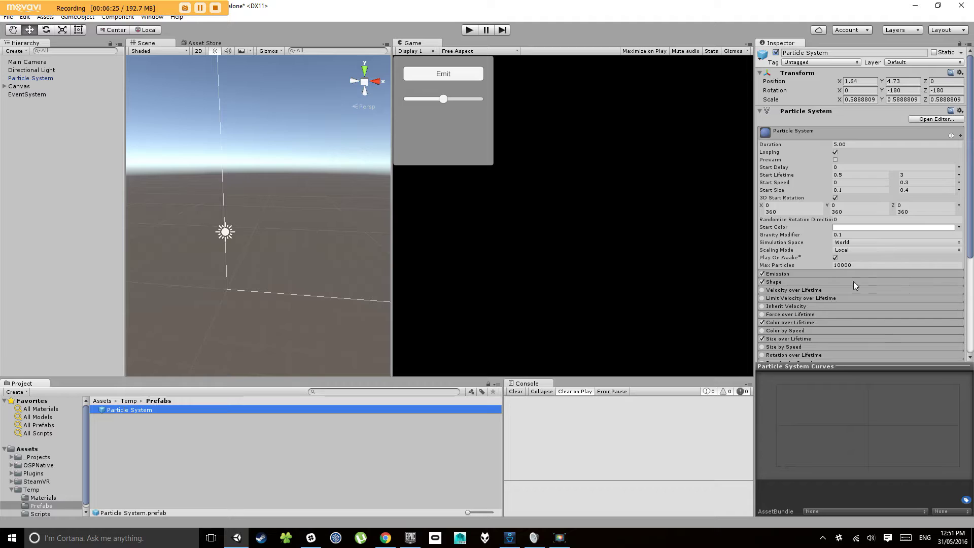
scroll(871, 251, "down", 5)
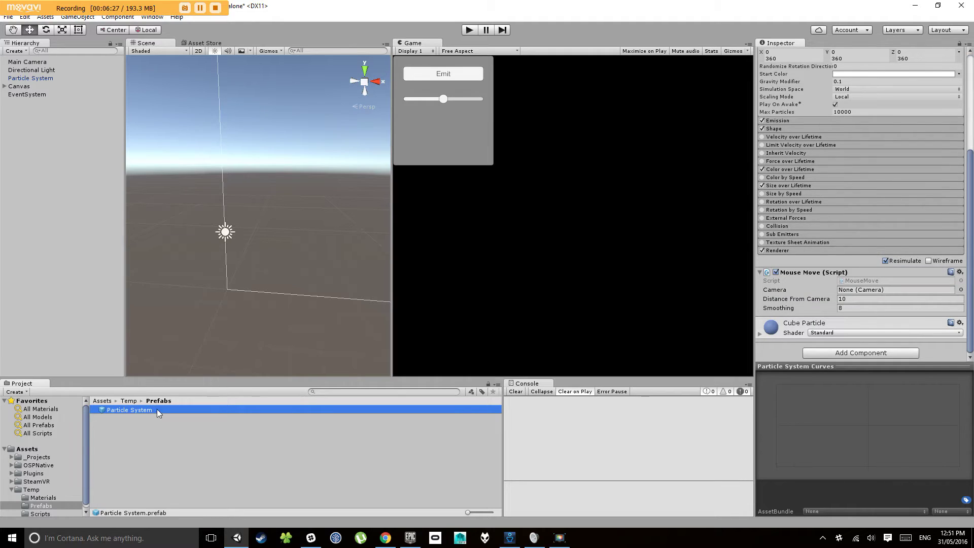
left_click(186, 427)
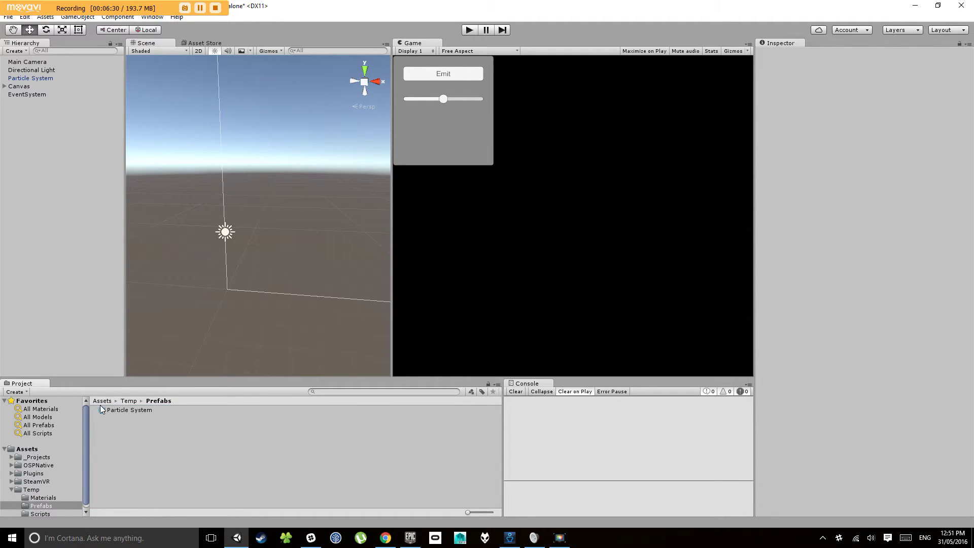
left_click(148, 410)
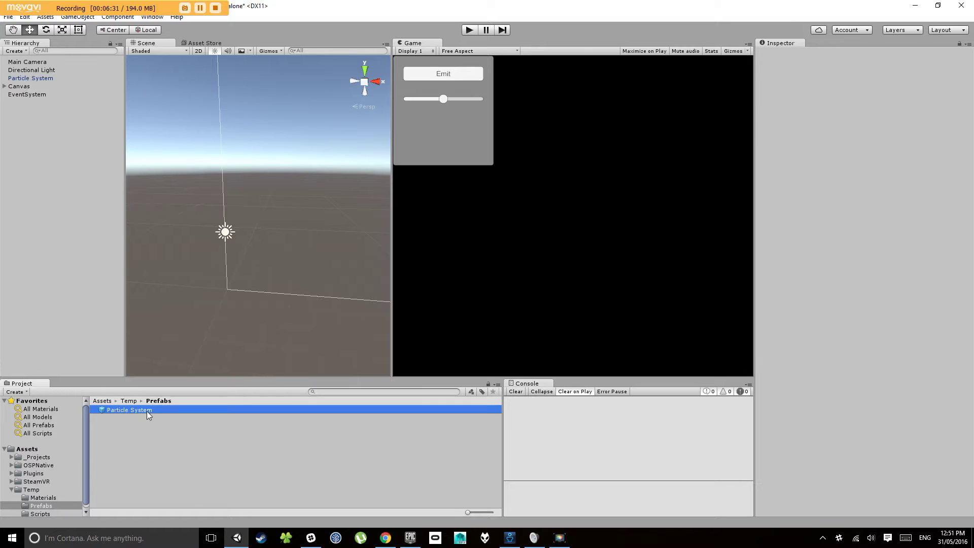
scroll(885, 234, "down", 5)
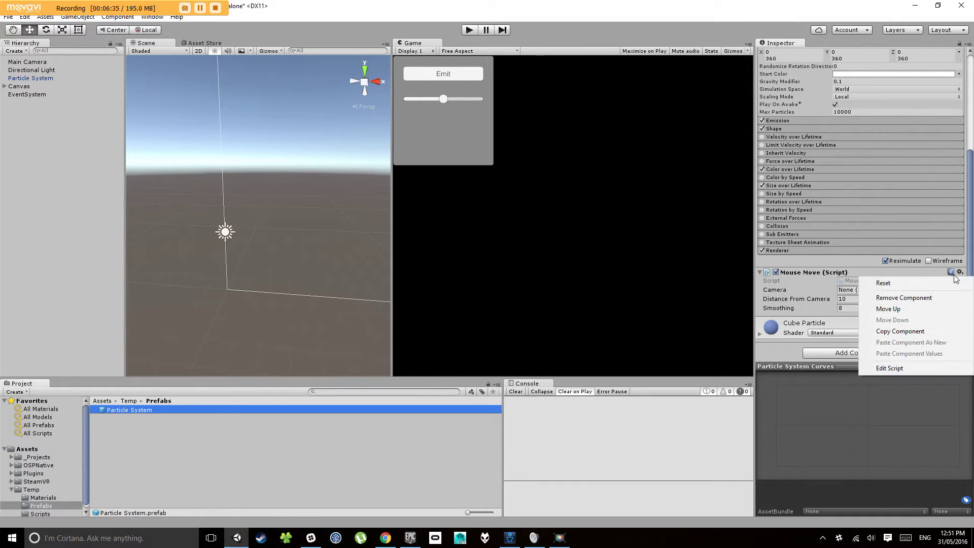
left_click(939, 295)
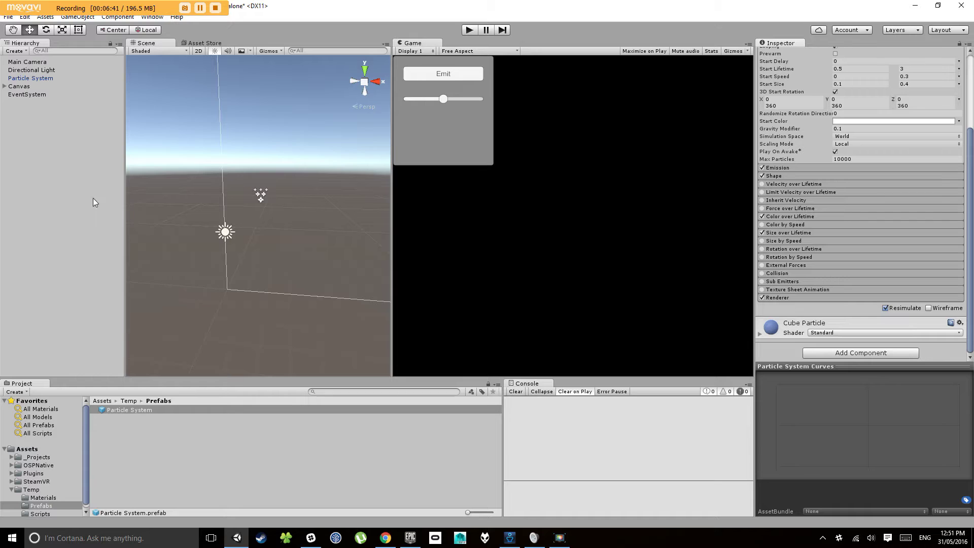
Add a second instance of the Particle System prefab to the scene hierarchy.
left_click_drag(128, 409, 35, 166)
left_click(32, 84)
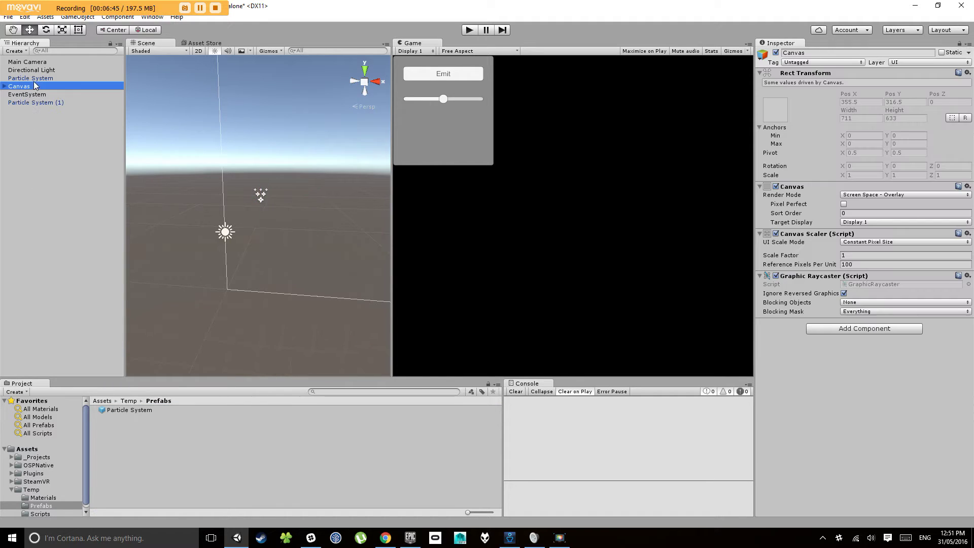
Move the original Particle System to the end of the scene hierarchy and rename it "Particle System - Mouse move".
left_click_drag(46, 79, 51, 106)
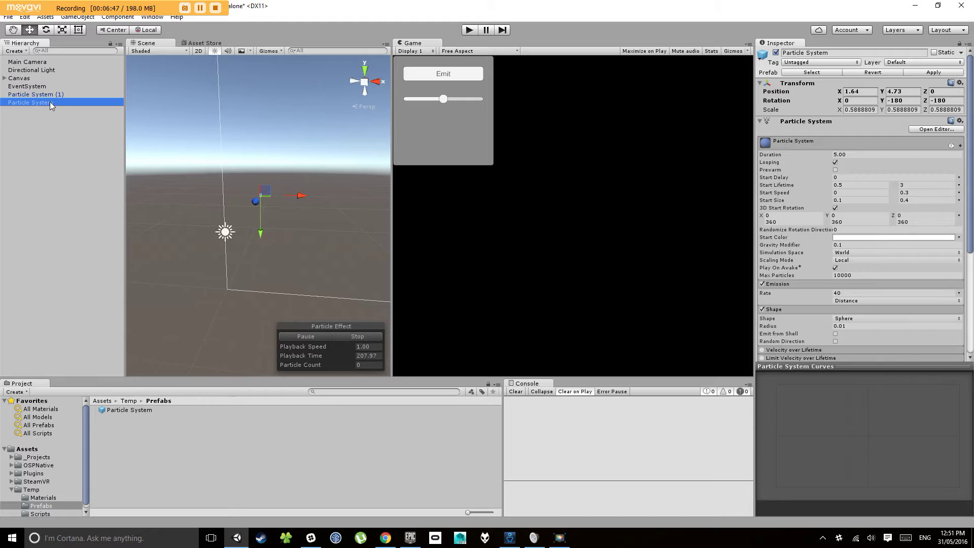
left_click(51, 104)
left_click(60, 103)
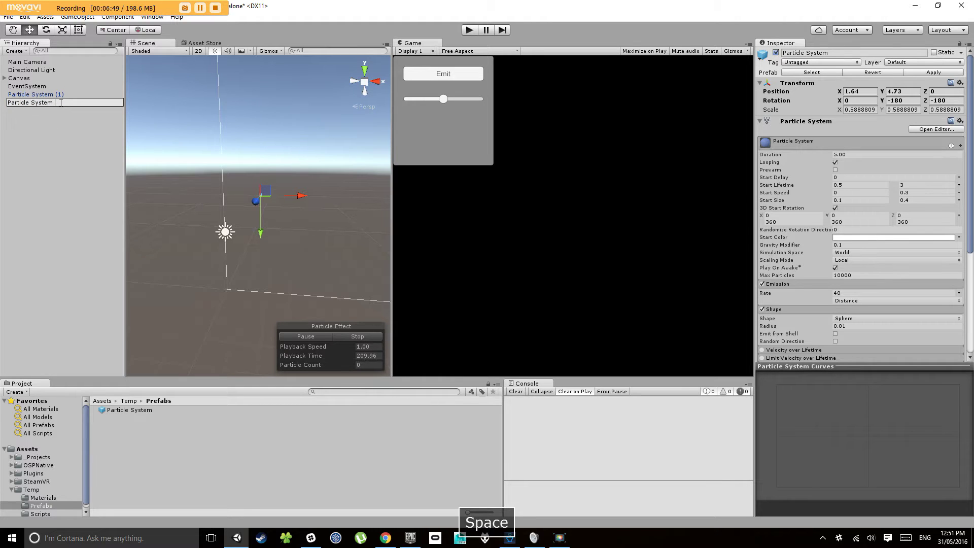
type("- Mouse move")
key("Return")
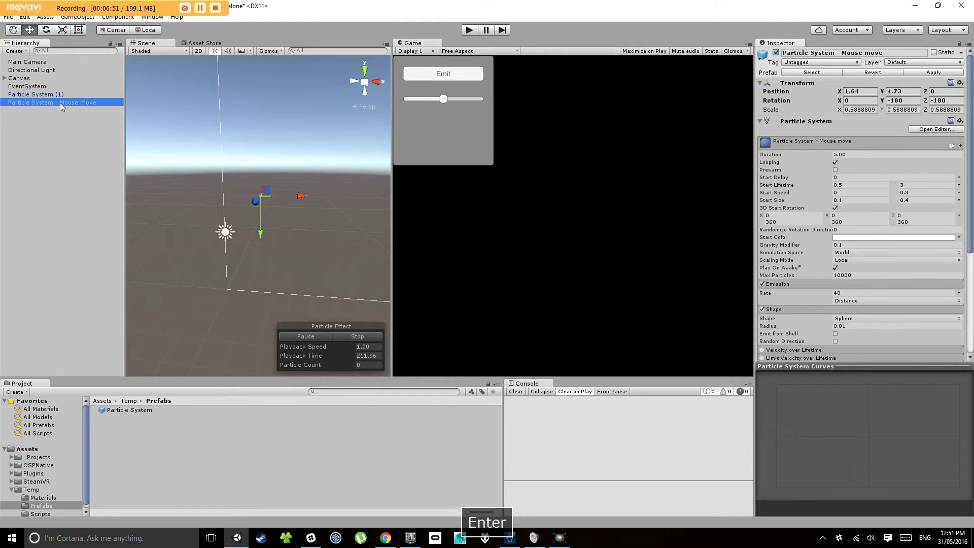
Rename the second instance "Particle System - Mirror" and place it below the Mouse move system in the hierarchy.
left_click(74, 94)
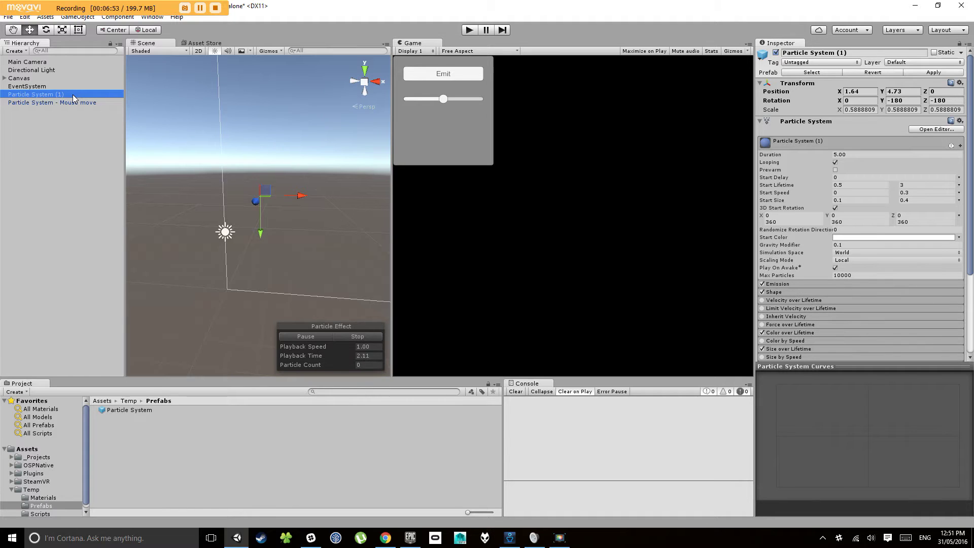
left_click(71, 94)
type("- Mirror")
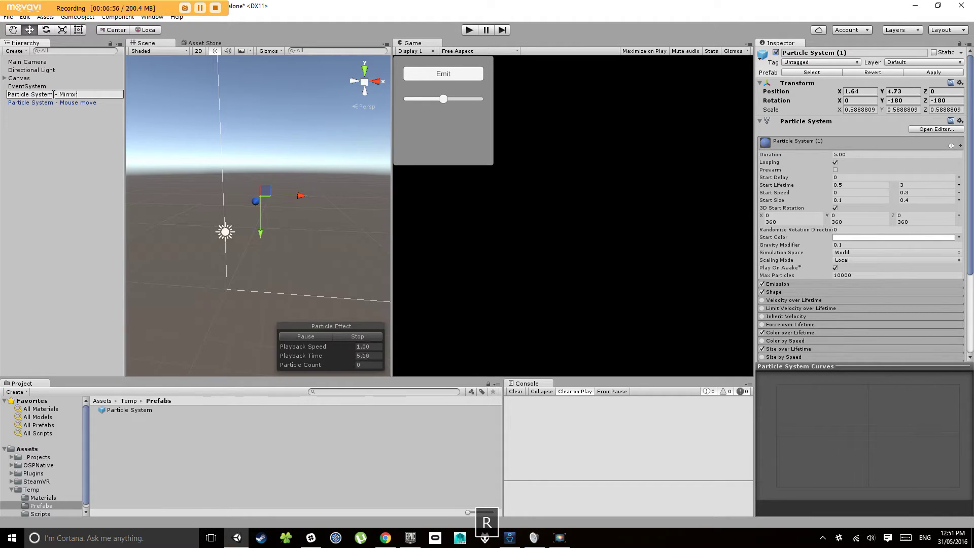
key("Return")
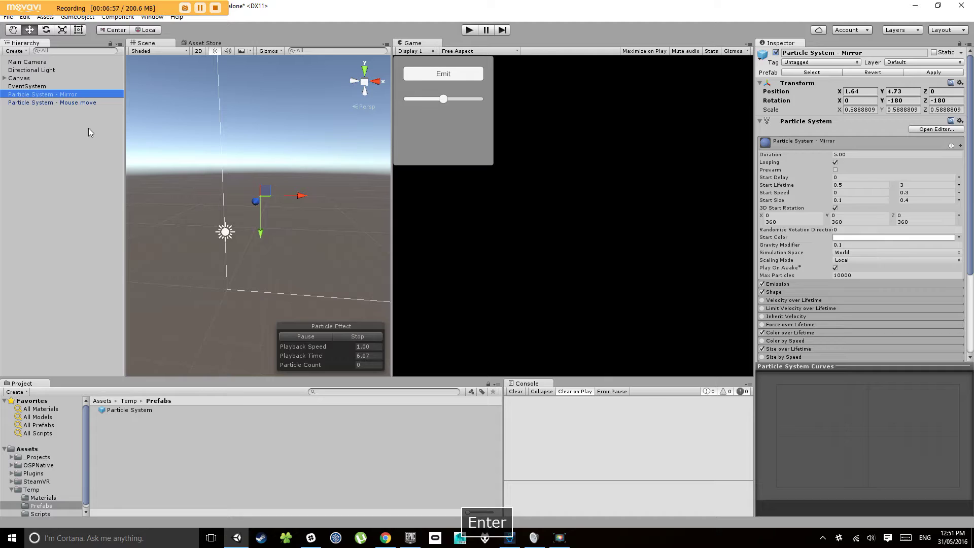
left_click(89, 132)
left_click_drag(50, 94, 68, 106)
left_click(51, 126)
left_click(60, 105)
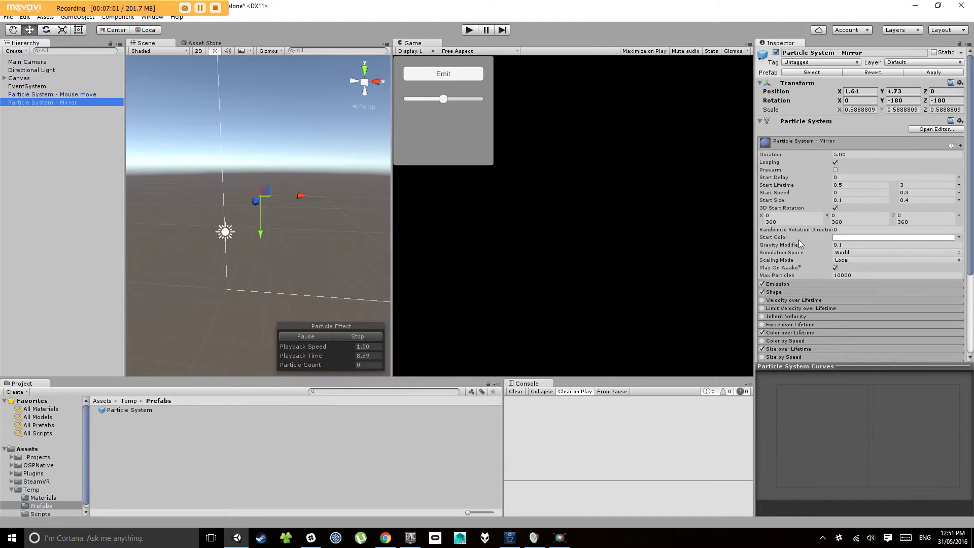
Attach the MirrorPosition script from the Temp Scripts folder to Particle System - Mirror.
scroll(801, 244, "down", 5)
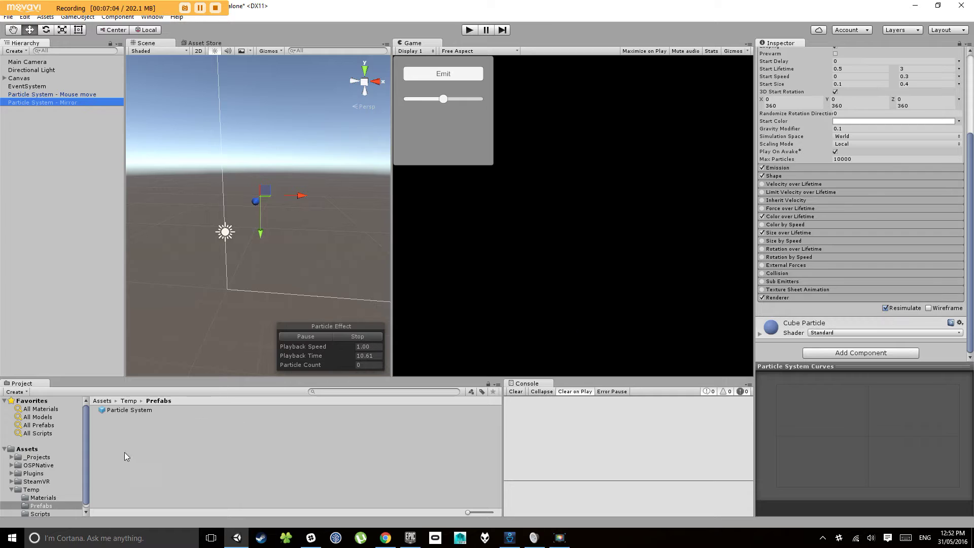
left_click(43, 506)
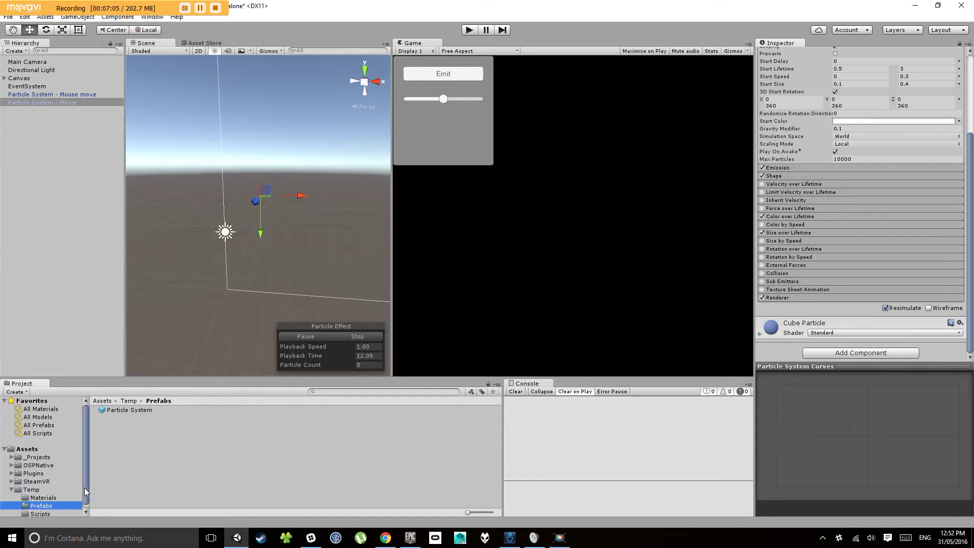
left_click(45, 510)
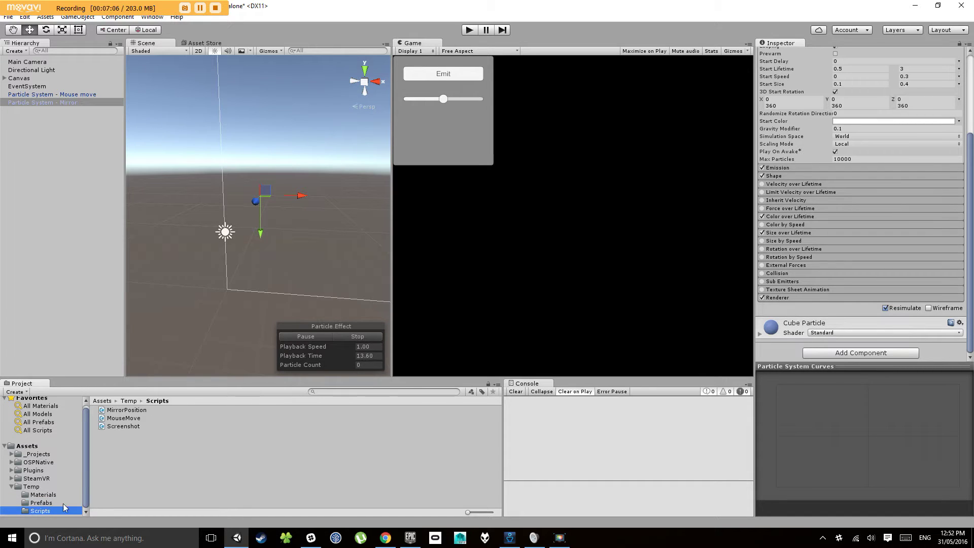
left_click(138, 441)
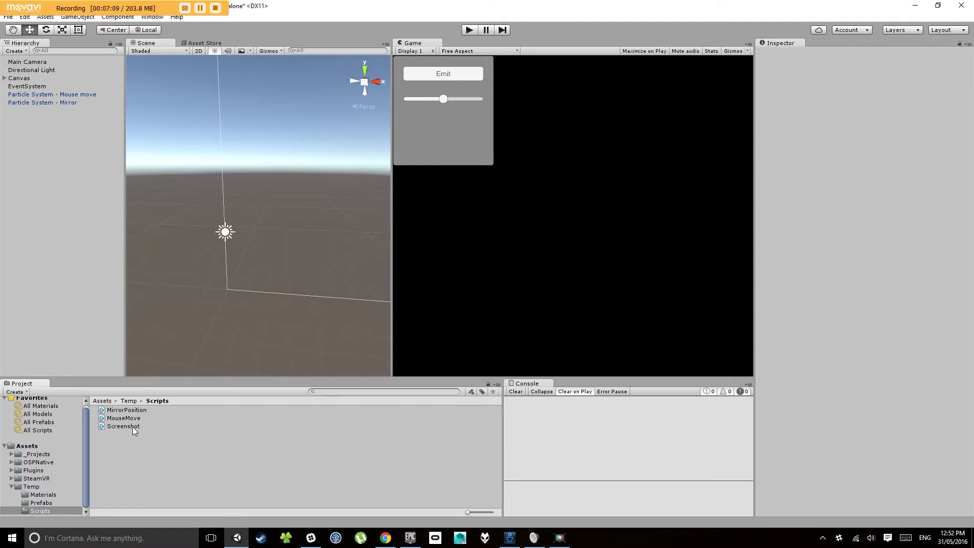
left_click(131, 420)
left_click(130, 424)
left_click(130, 411)
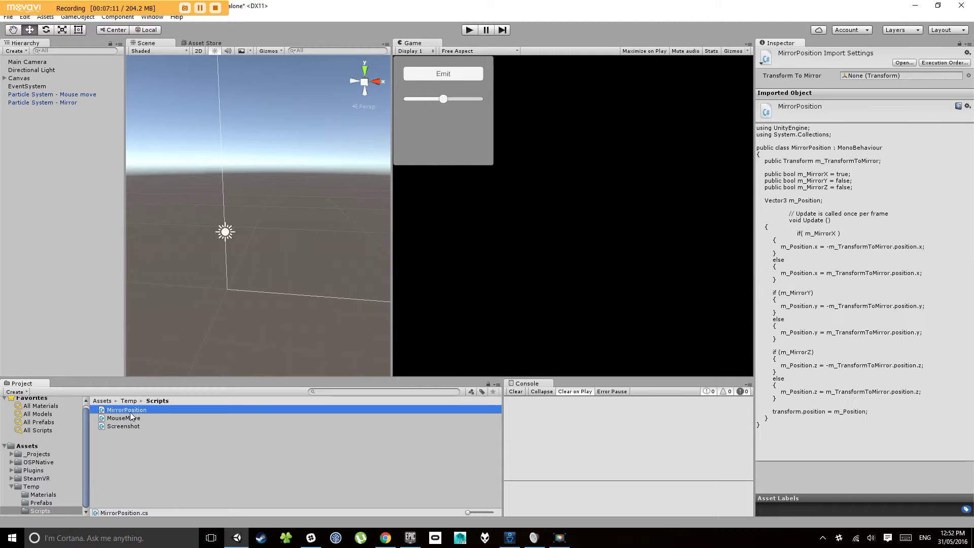
left_click_drag(145, 410, 66, 105)
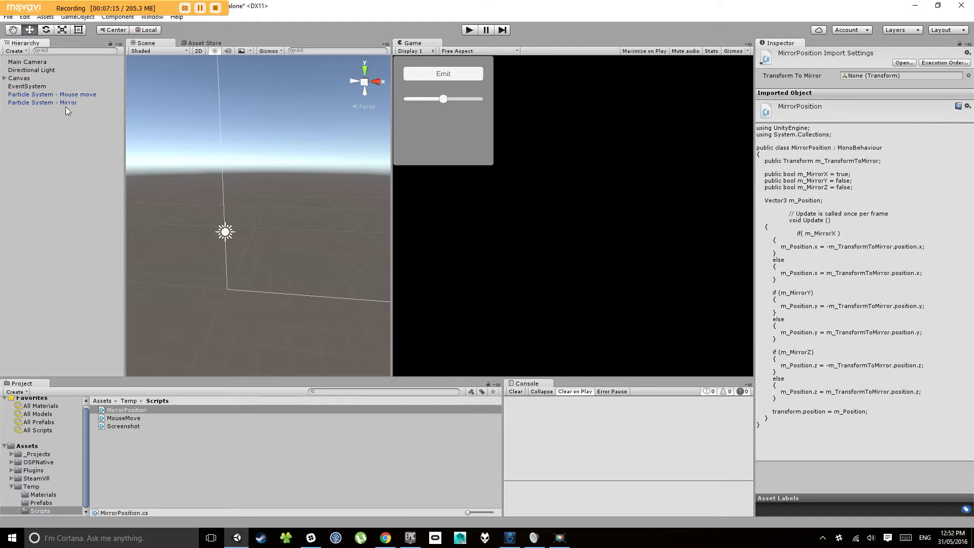
scroll(887, 308, "down", 5)
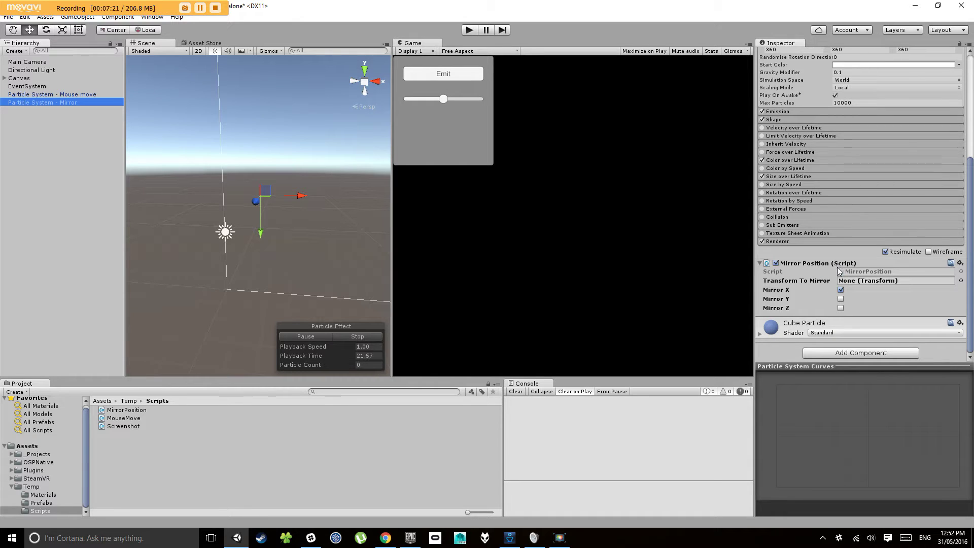
Assign Particle System - Mouse move as the Mirror Position script's Transform To Mirror, and test-run the scene.
left_click(889, 271)
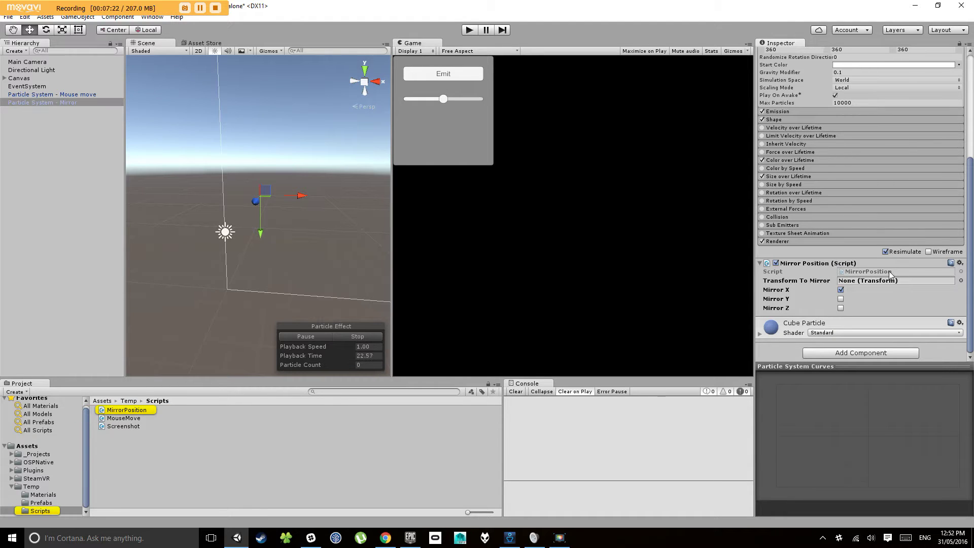
left_click(862, 282)
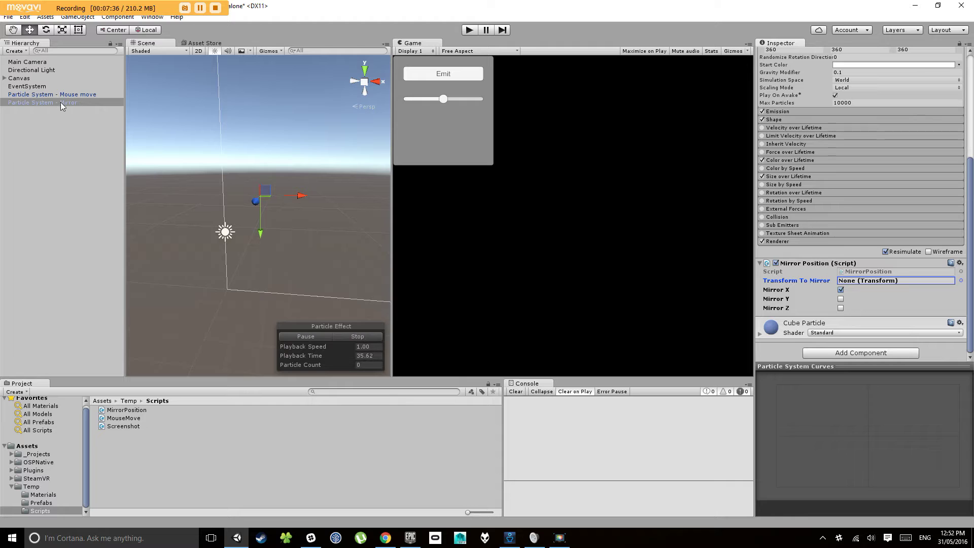
left_click_drag(61, 96, 863, 281)
left_click(471, 29)
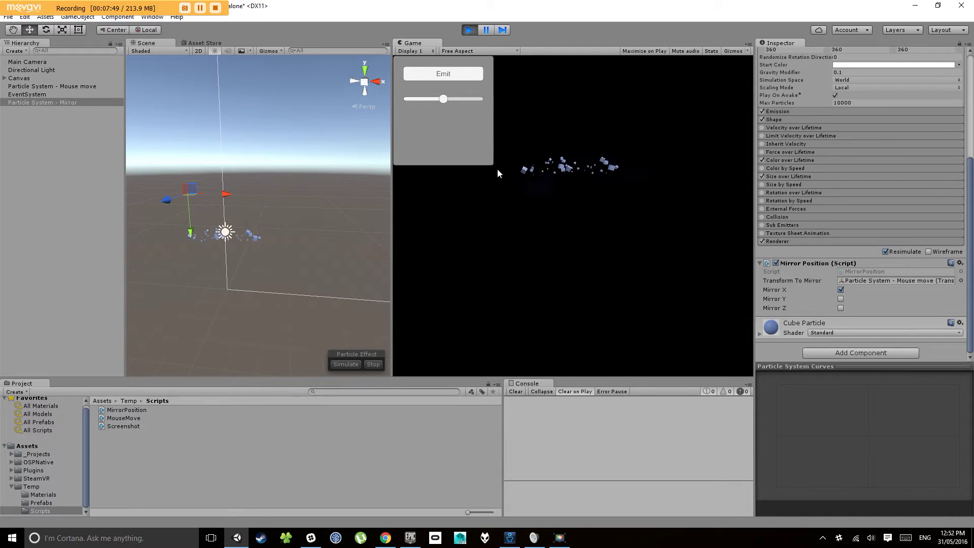
left_click(468, 31)
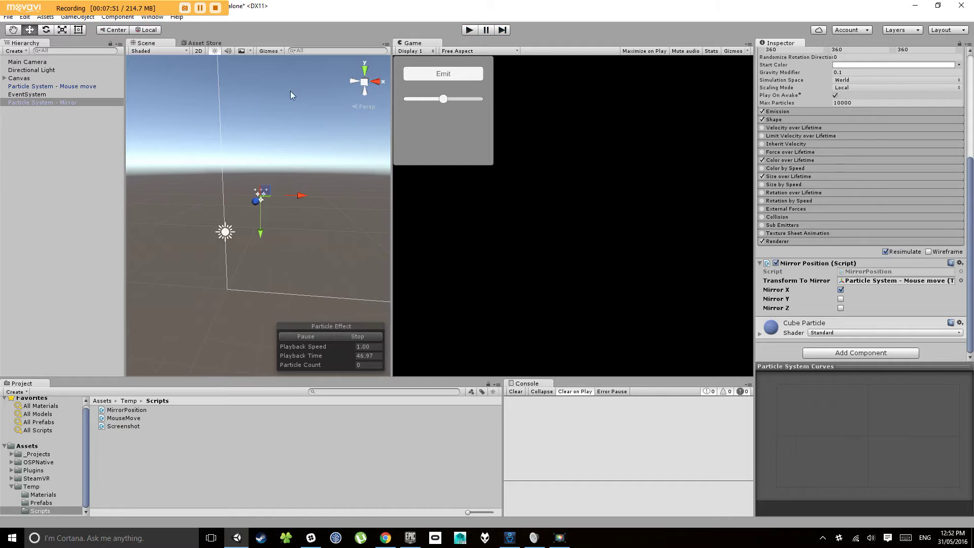
Add the Mouse Move script component to Particle System - Mouse move.
left_click(77, 86)
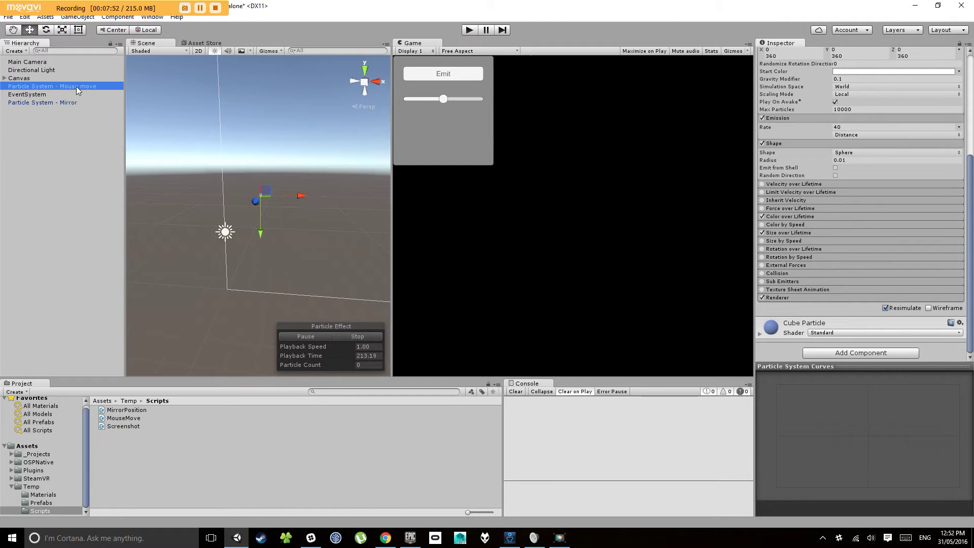
left_click(839, 354)
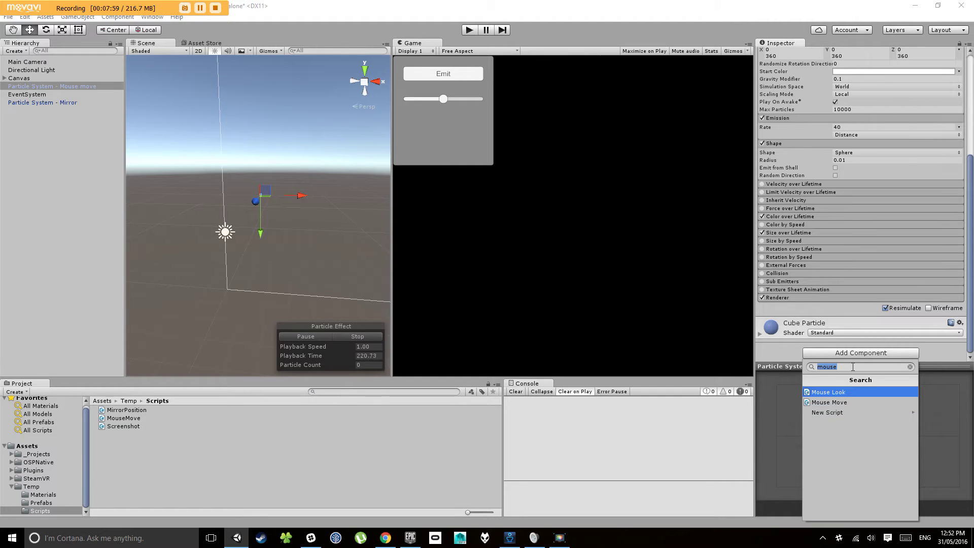
left_click(845, 403)
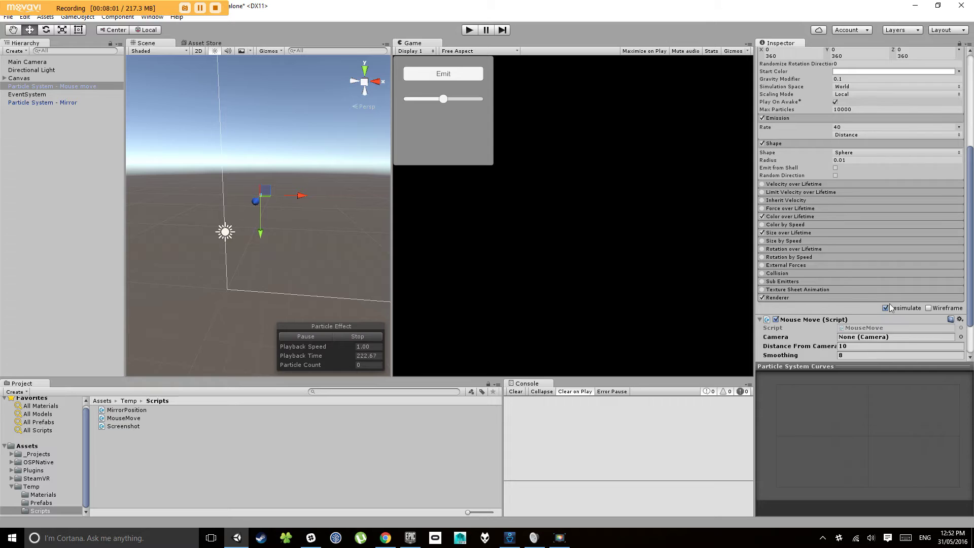
Assign Main Camera as the Mouse Move script's camera on Particle System - Mouse move, and test the mirrored trails in Play mode.
left_click(21, 102)
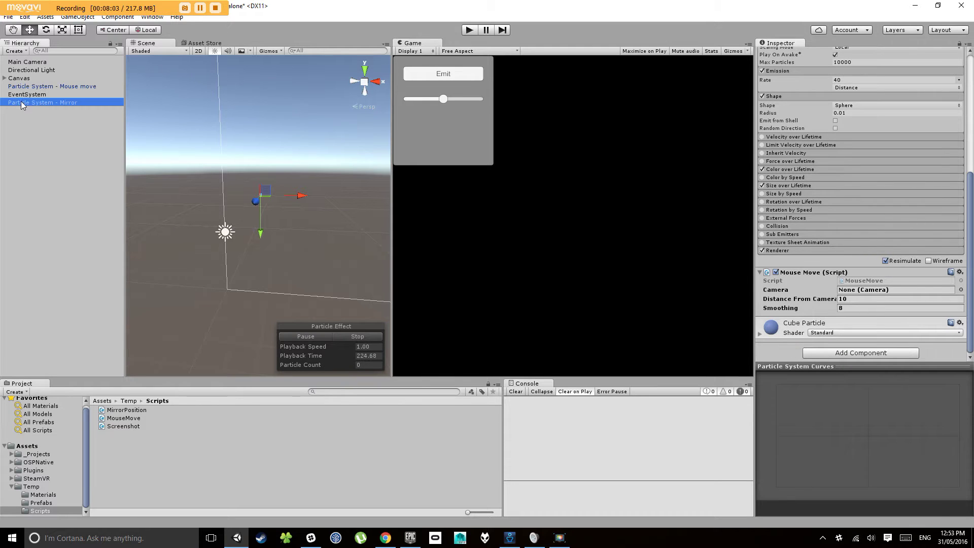
mouse_move(65, 86)
left_mouse_down()
mouse_move(83, 90)
mouse_move(68, 88)
mouse_move(67, 100)
left_mouse_up()
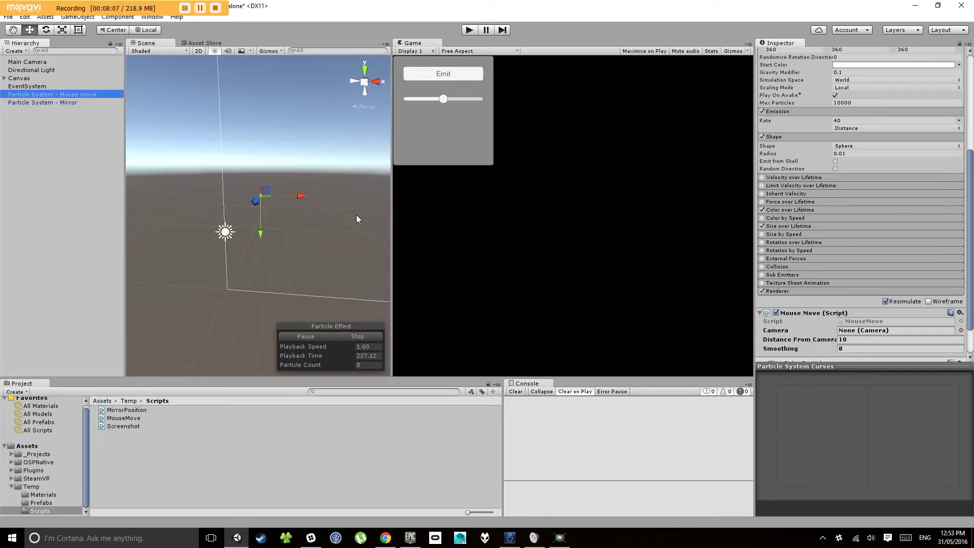
scroll(951, 293, "down", 2)
left_click_drag(31, 62, 896, 290)
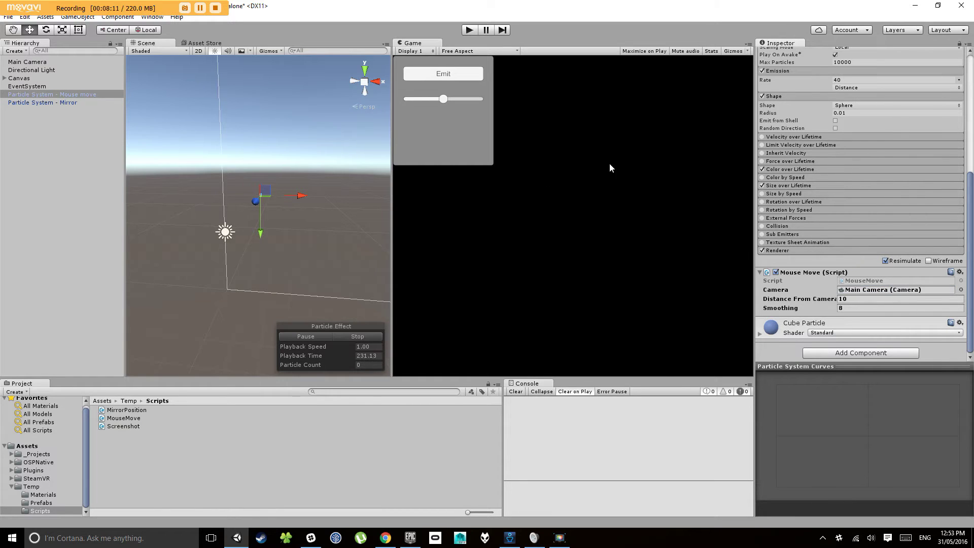
left_click(469, 29)
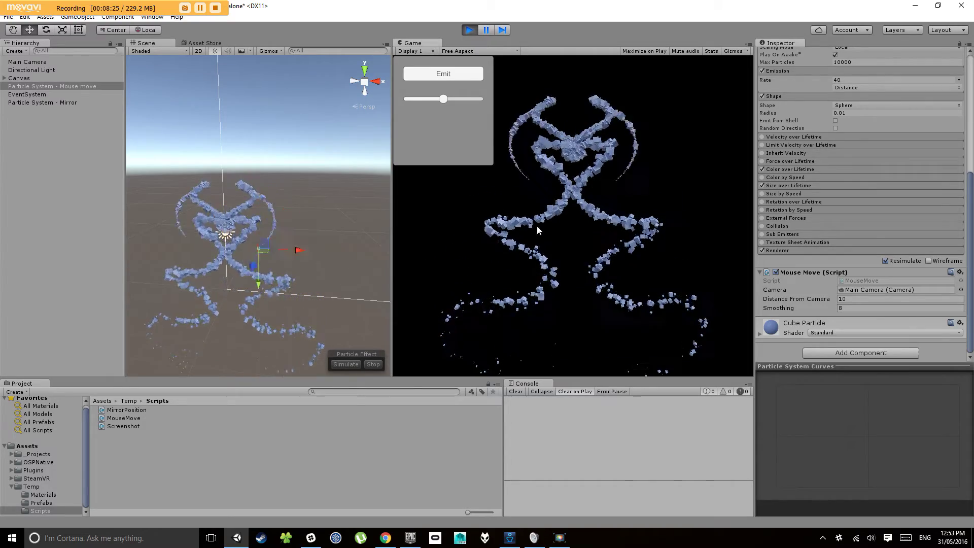
left_click(464, 31)
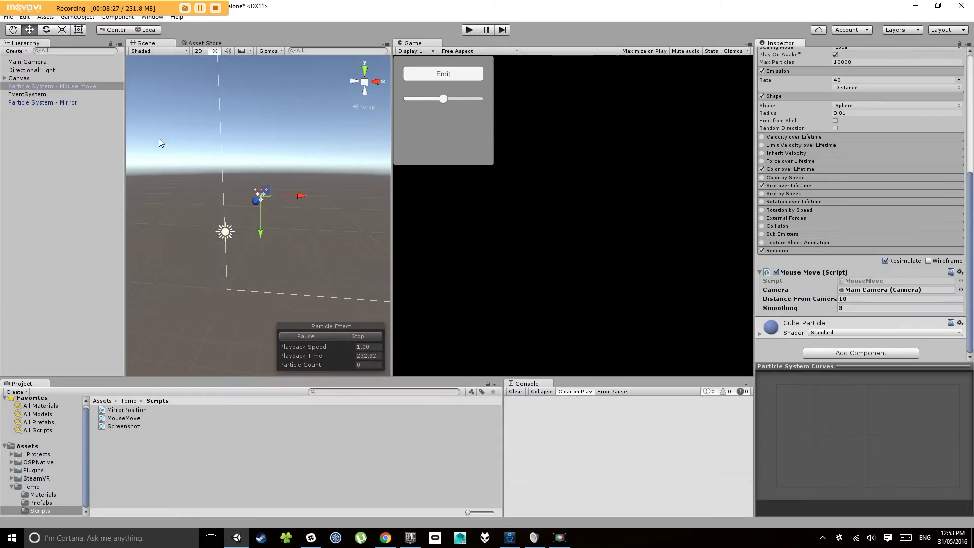
Rename the mirrored particle system "Particle System - Mirror X".
left_click(51, 102)
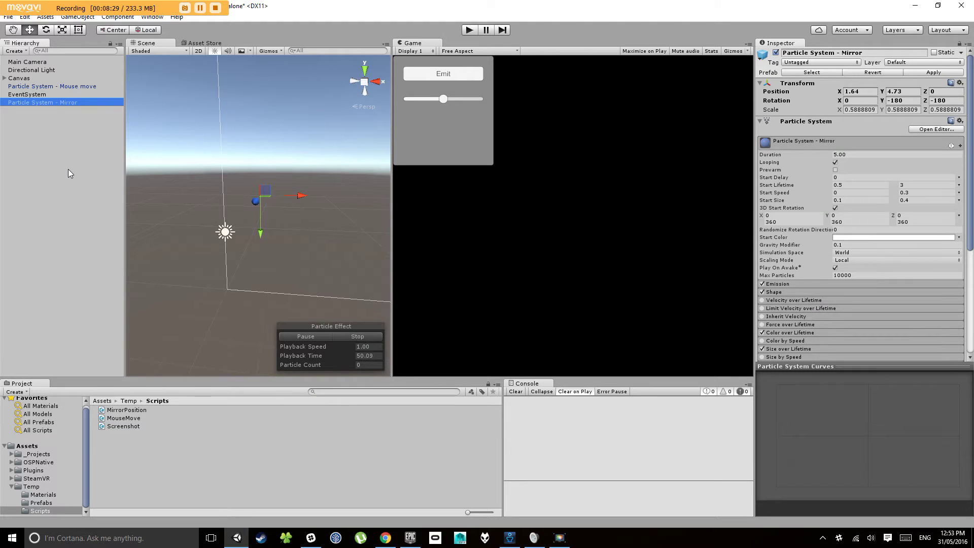
left_click(84, 103)
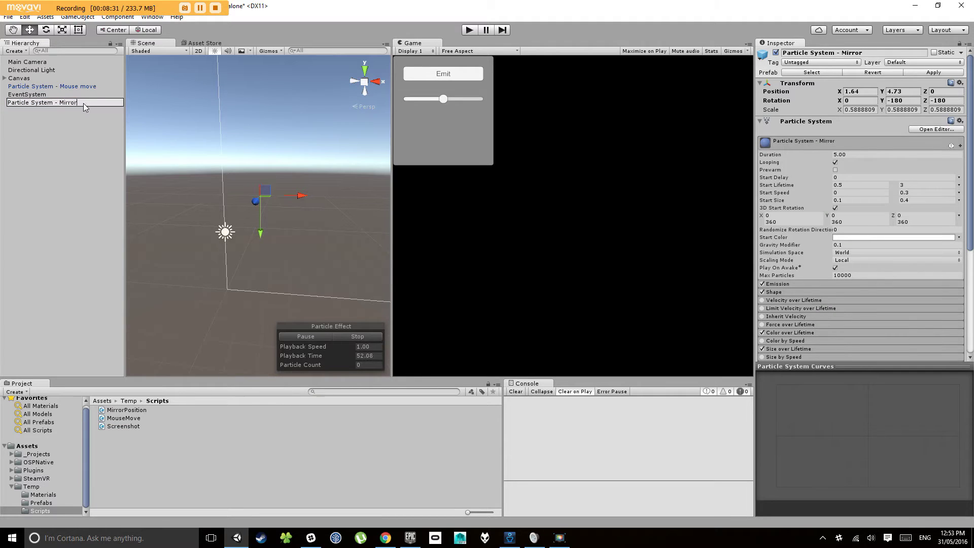
type("X")
key("Return")
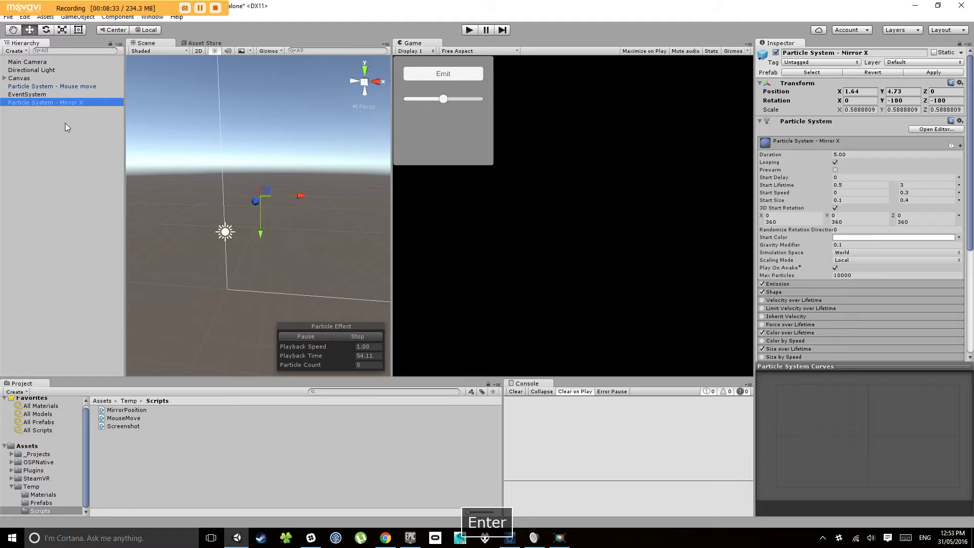
Duplicate Particle System - Mirror X twice in the scene hierarchy.
right_click(81, 102)
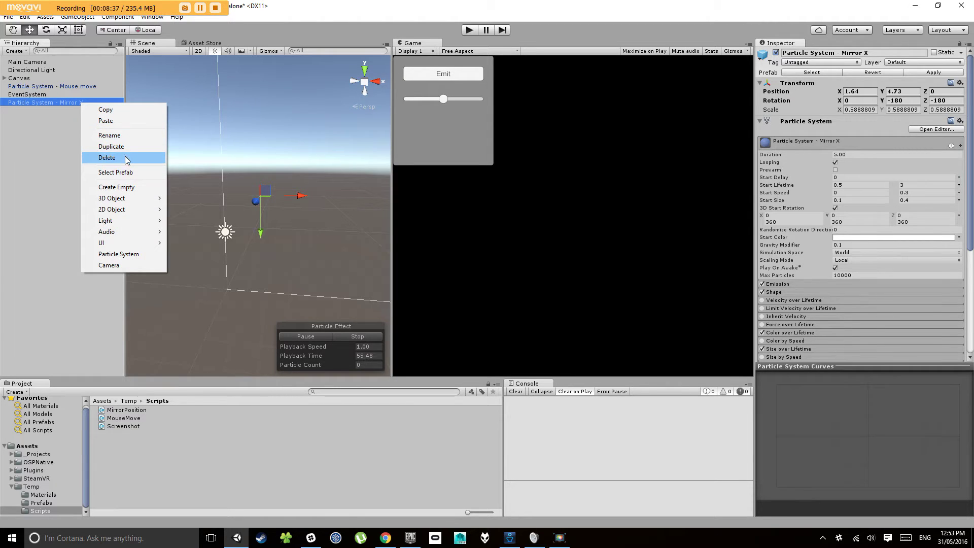
left_click(35, 102)
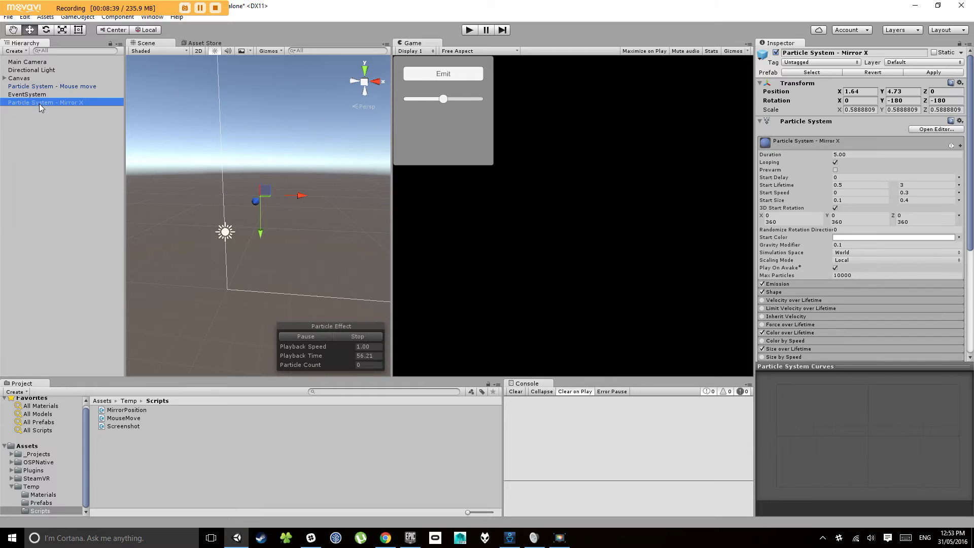
key("ctrl+d")
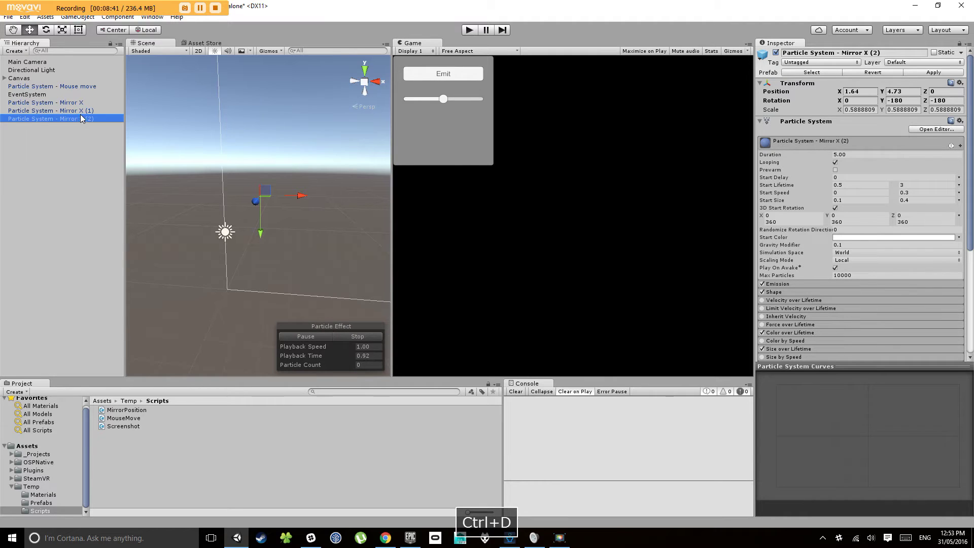
key("ctrl+d")
Rename the first duplicate "Particle System - Mirror Y".
left_click(95, 111)
left_click_drag(94, 111, 78, 111)
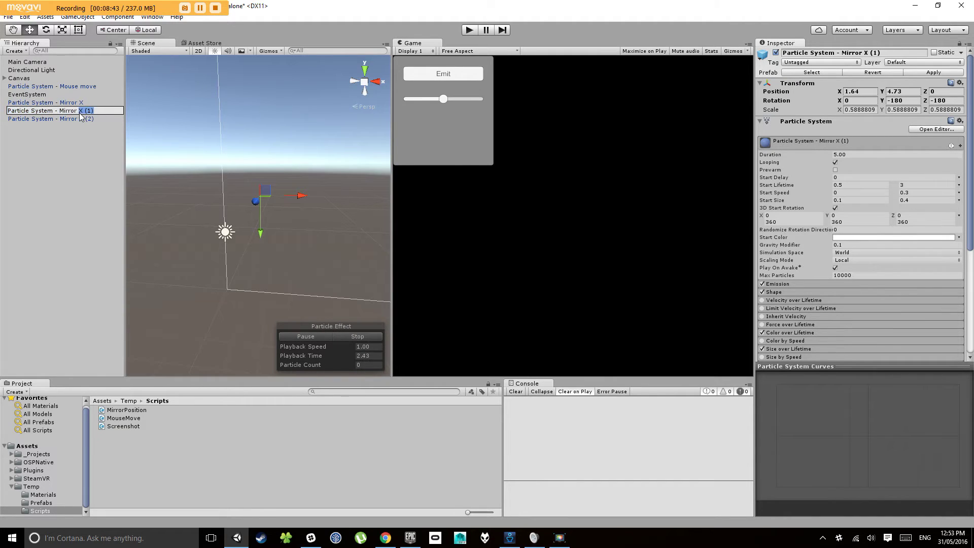
type("Y")
key("Return")
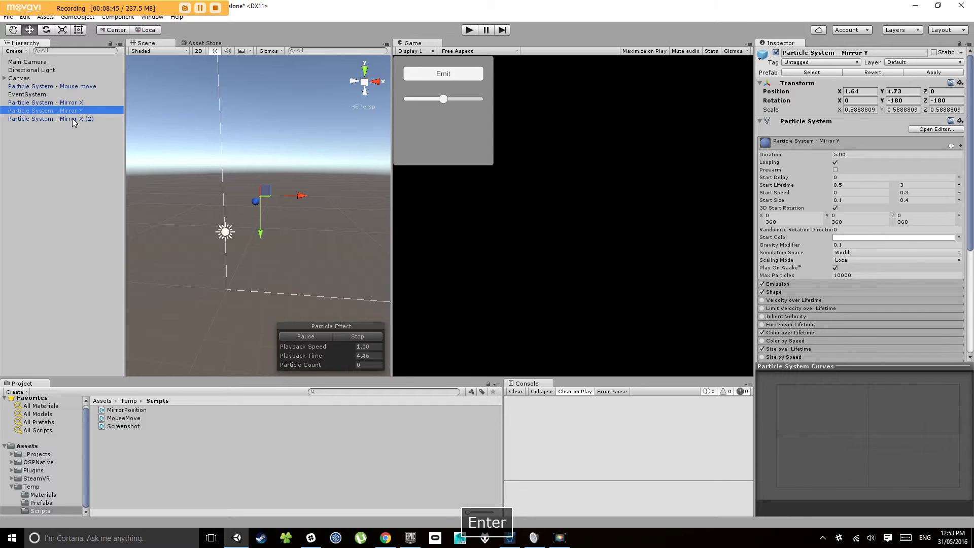
Rename the second duplicate "Particle System - Mirror XY".
left_click(99, 118)
left_click(98, 118)
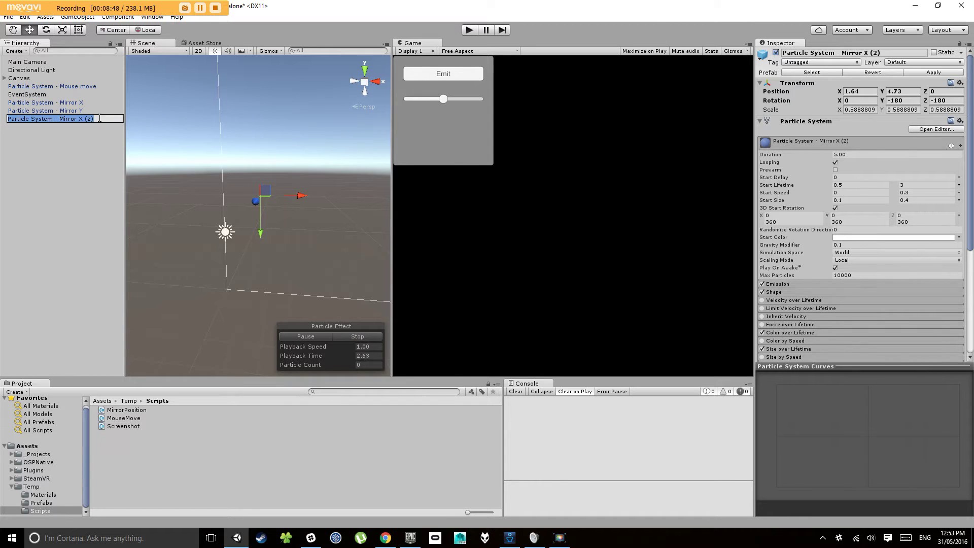
left_click_drag(94, 118, 79, 120)
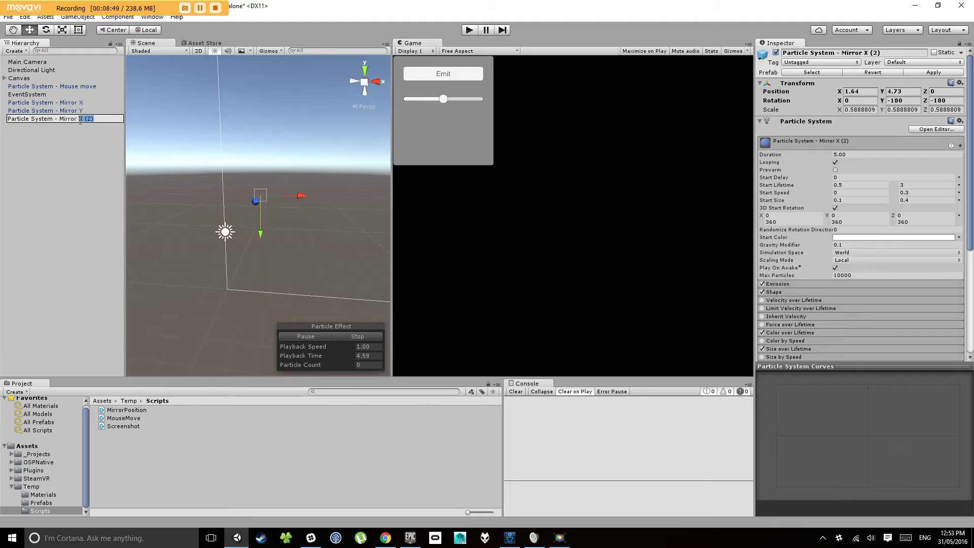
type("XY")
key("Return")
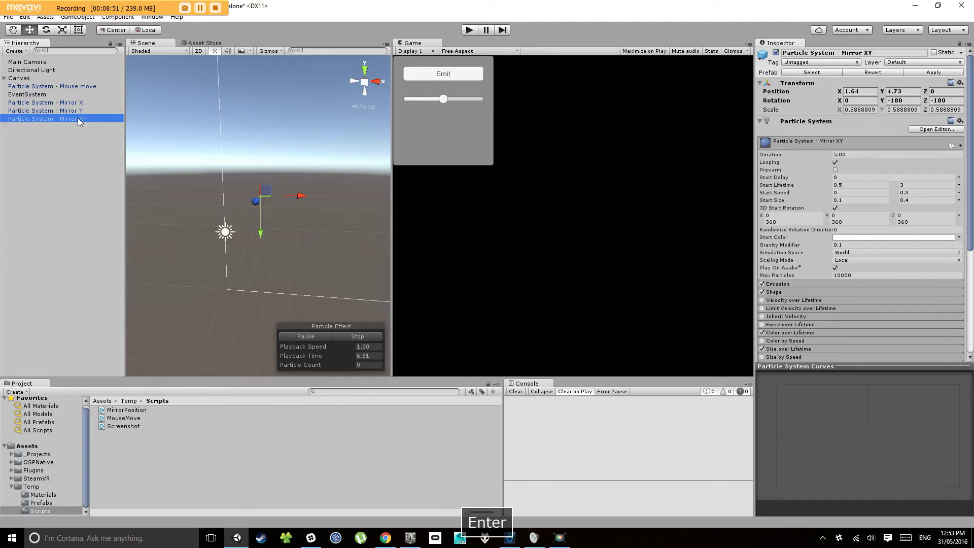
Disable Mirror X and enable Mirror Y in the Mirror Position script of Particle System - Mirror Y.
left_click(66, 111)
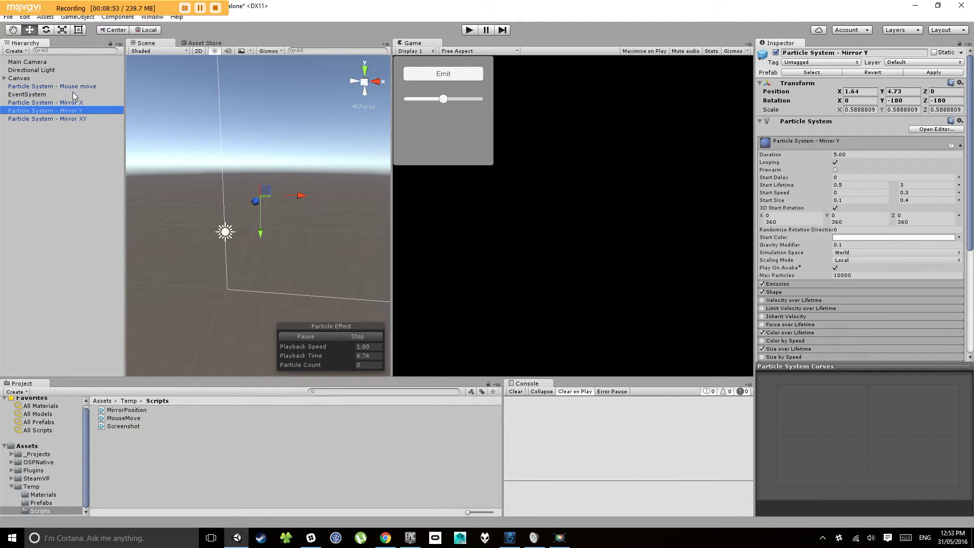
scroll(854, 238, "down", 5)
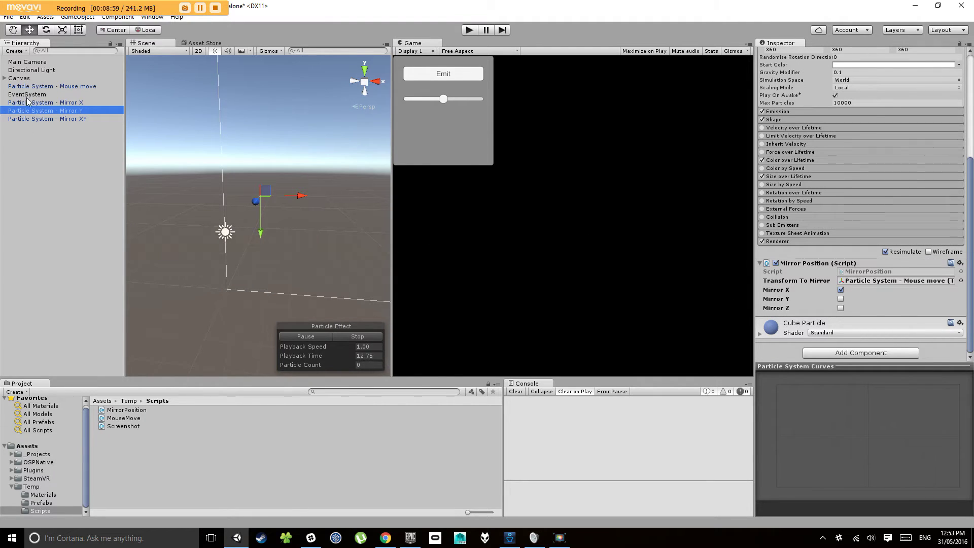
left_click(841, 290)
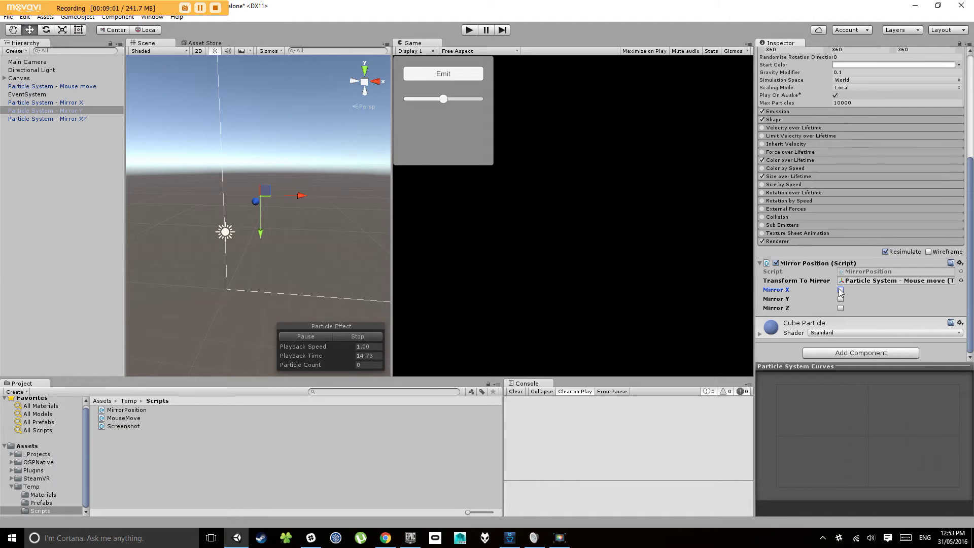
left_click(841, 299)
left_click(99, 144)
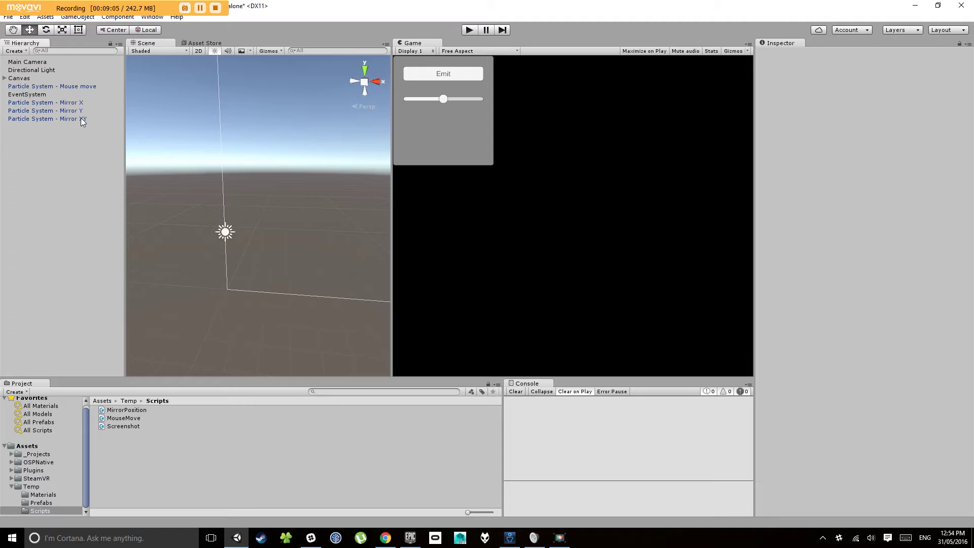
Enable Mirror Y alongside Mirror X on Particle System - Mirror XY, and test the four-way trails in Play mode.
left_click(80, 118)
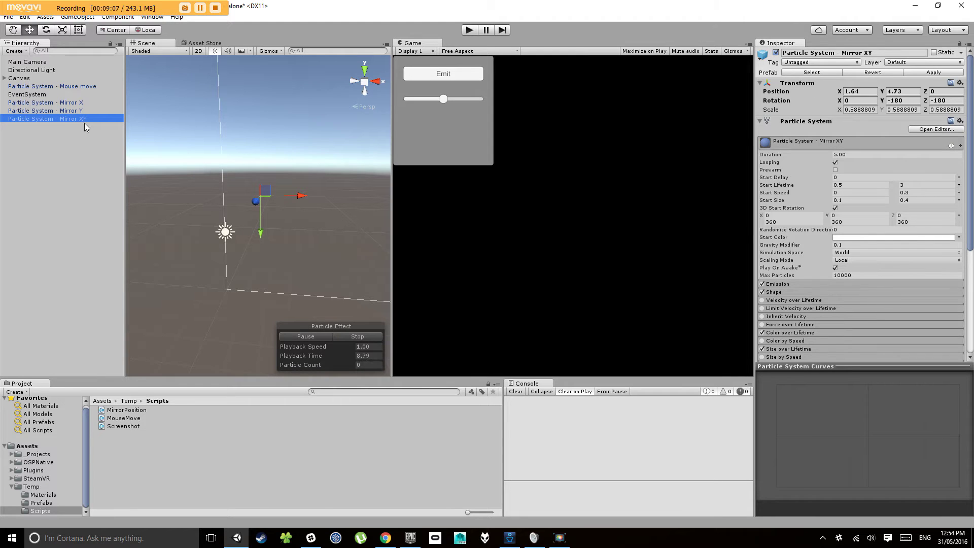
scroll(849, 313, "down", 5)
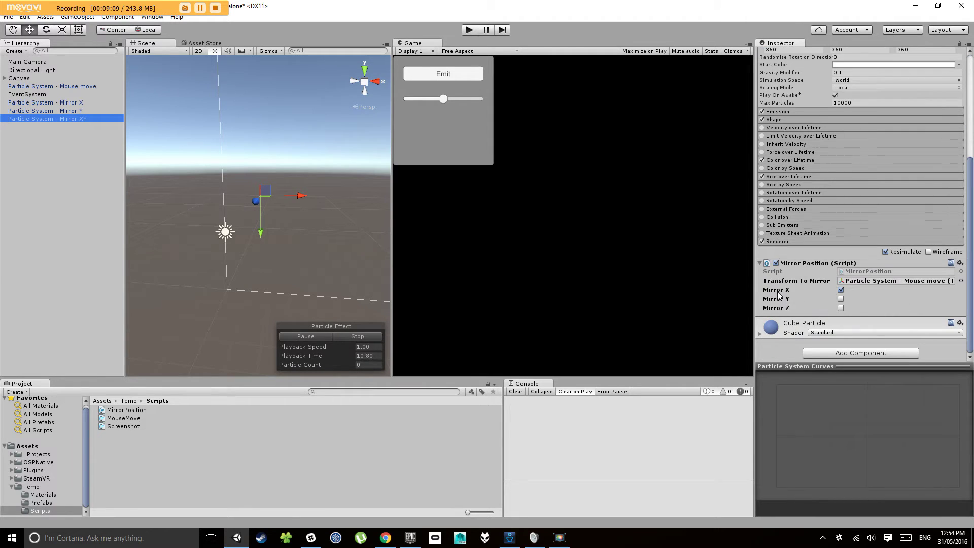
left_click(841, 299)
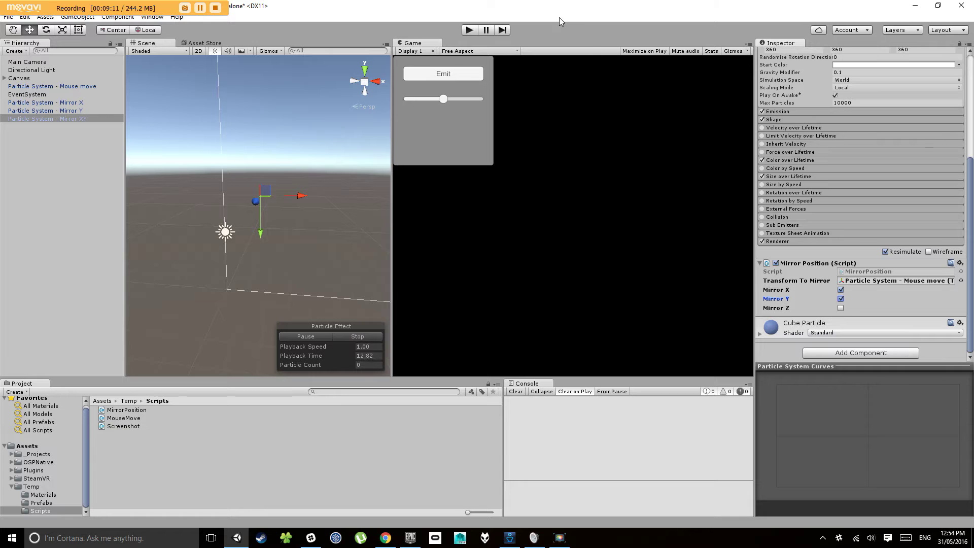
left_click(470, 30)
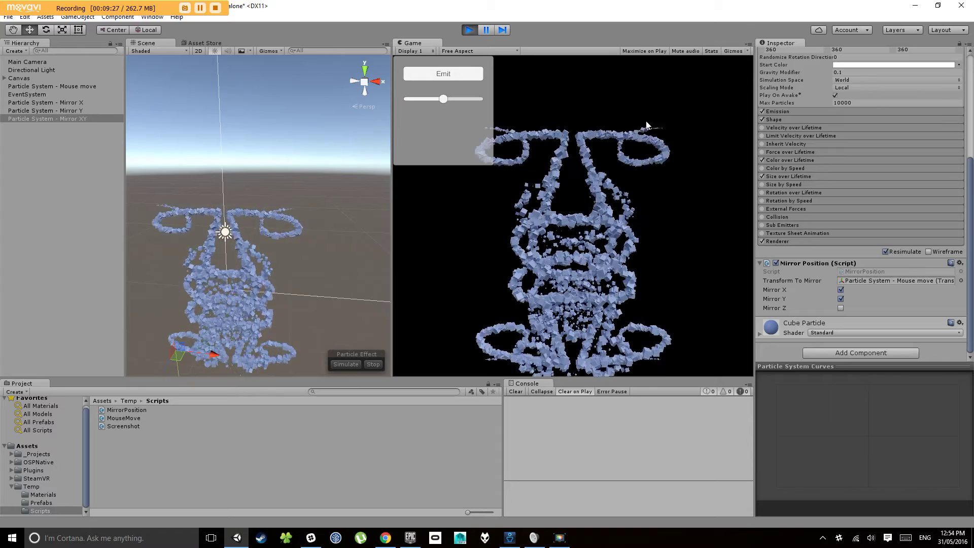
left_click(469, 30)
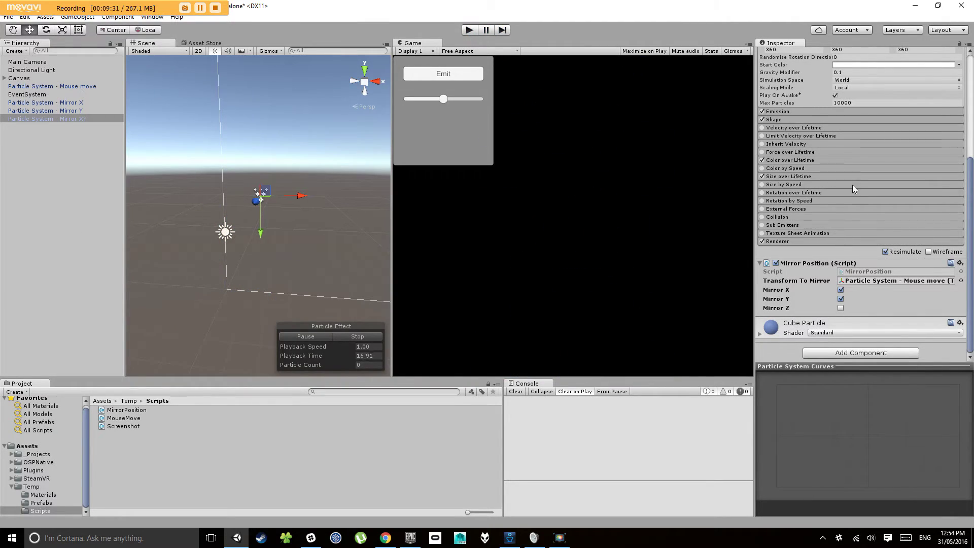
Enable the Inherit Velocity module on Particle System - Mirror XY.
scroll(853, 185, "up", 5)
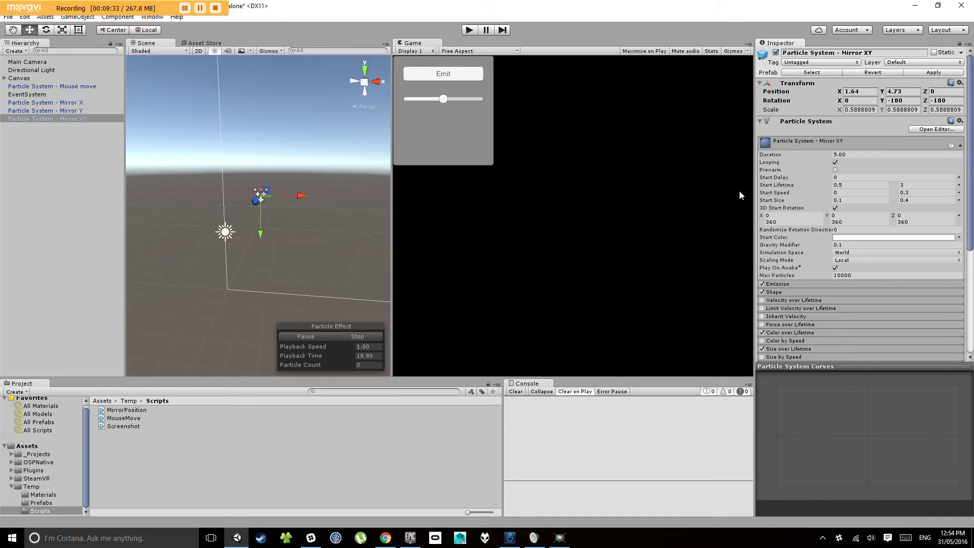
left_click(799, 284)
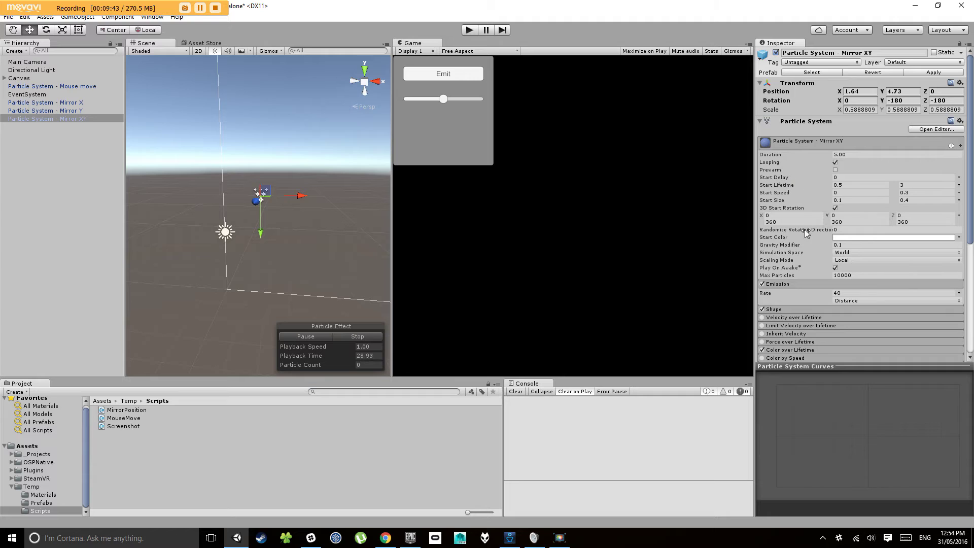
scroll(812, 250, "down", 3)
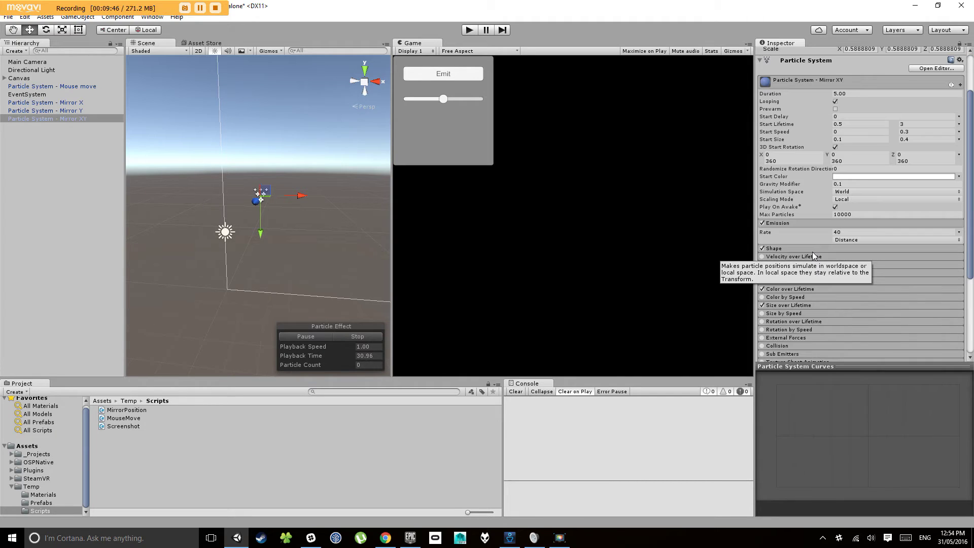
left_click(789, 274)
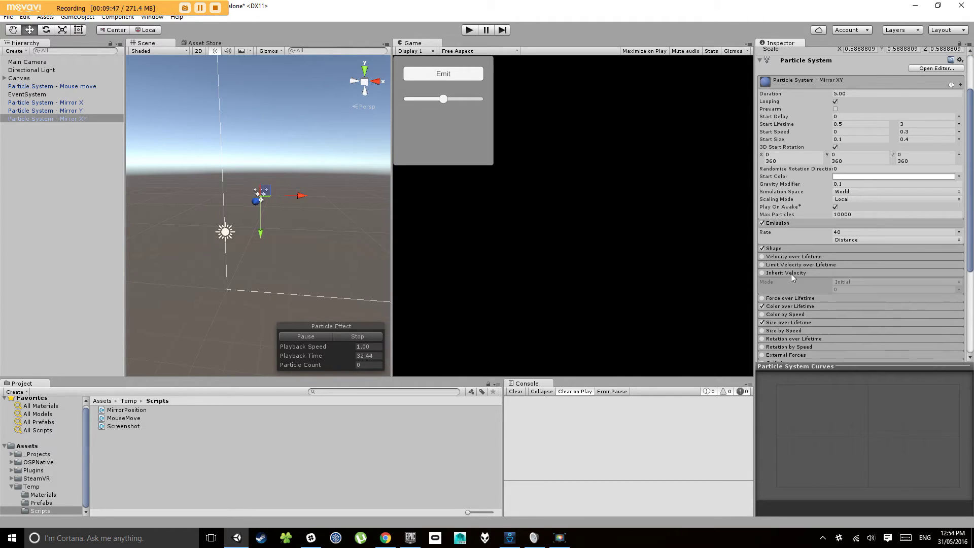
left_click(762, 273)
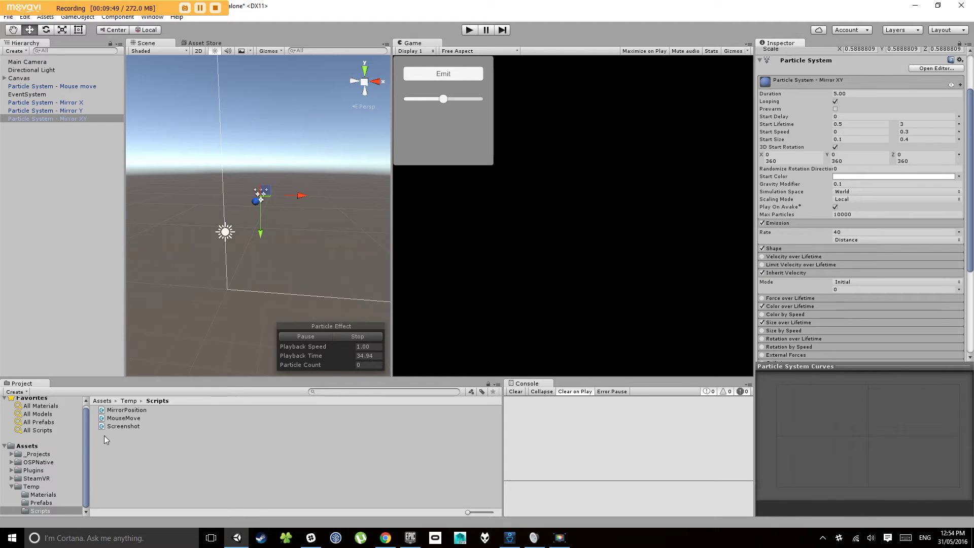
Enable the Inherit Velocity module on the Particle System prefab in the Temp/Prefabs folder.
left_click(52, 470)
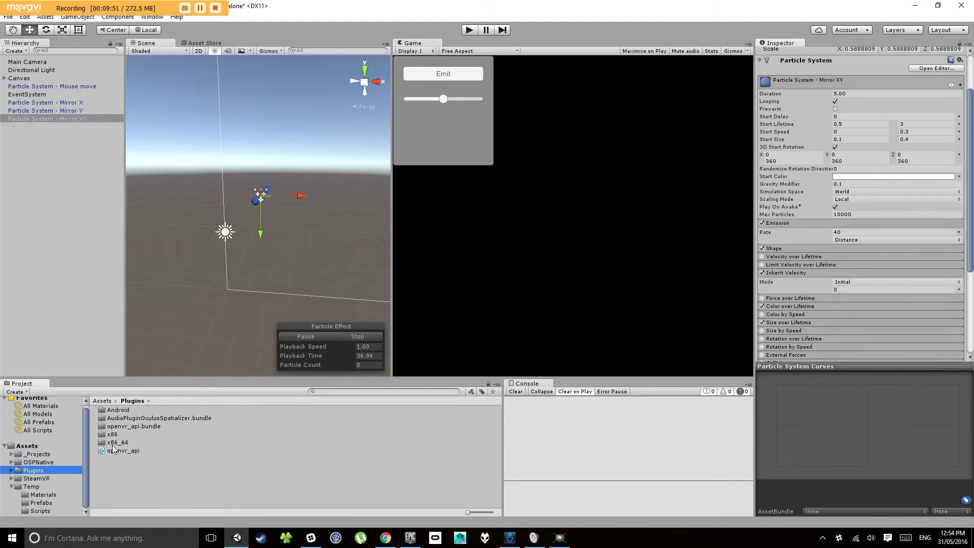
left_click(111, 450)
left_click(39, 486)
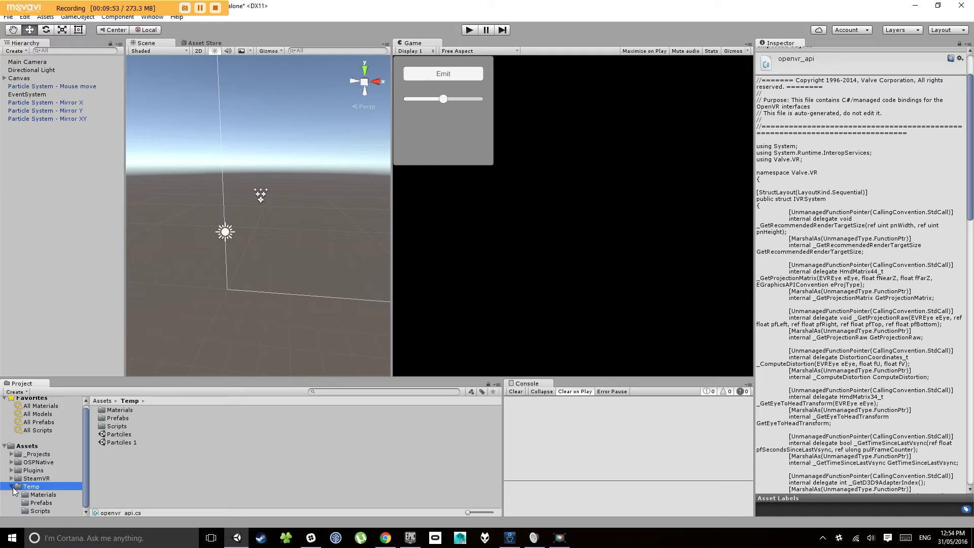
double_click(40, 487)
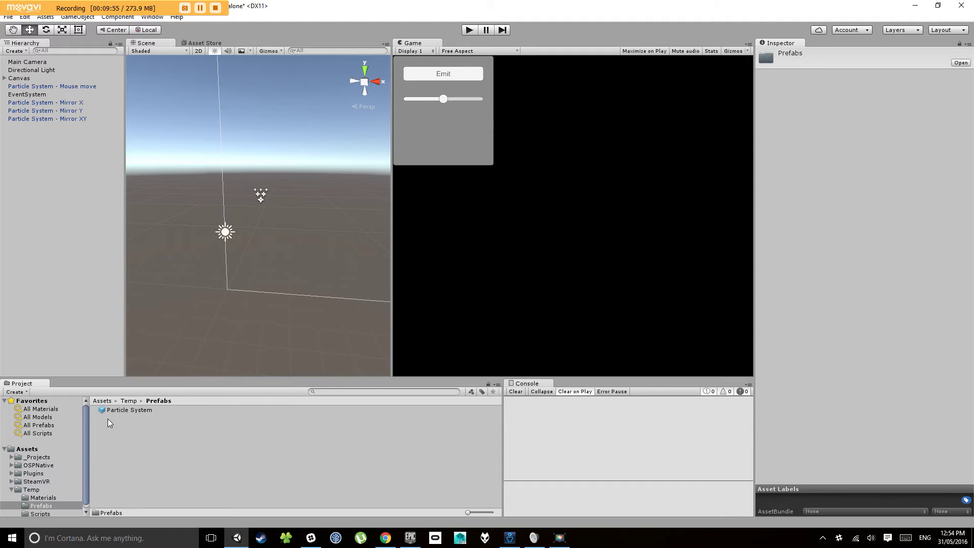
left_click(148, 412)
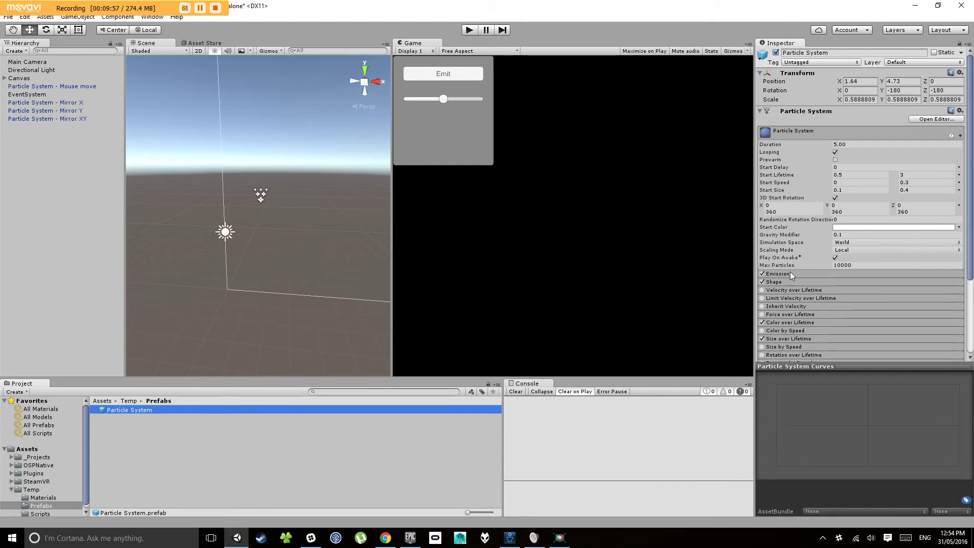
left_click(762, 306)
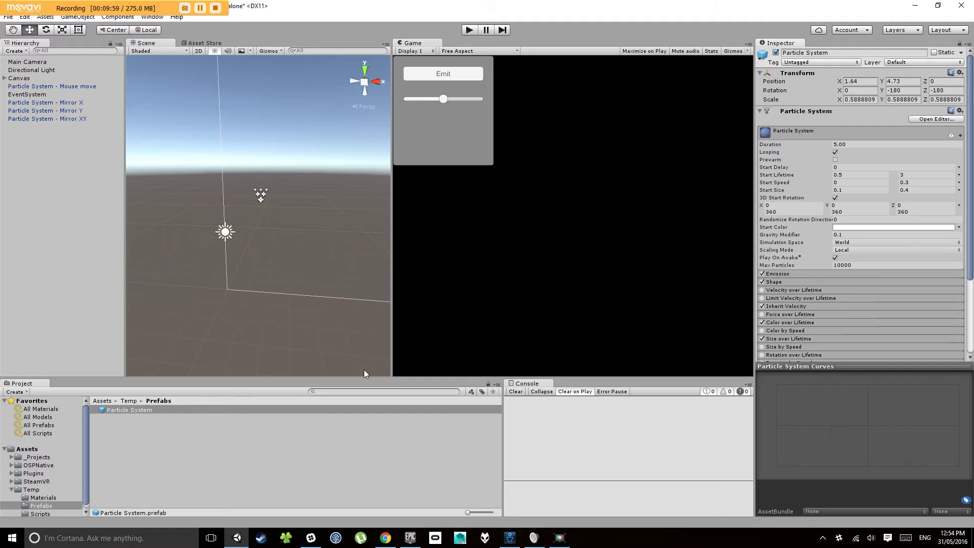
Examine the Inherit Velocity module on the mirror and mouse-move particle systems in the scene.
left_click(67, 103)
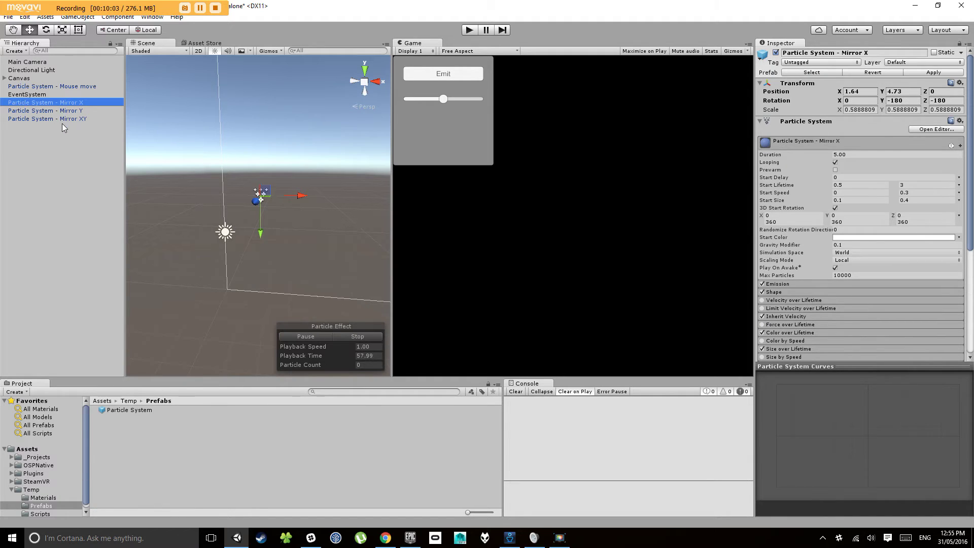
left_click(62, 124)
left_click(68, 119)
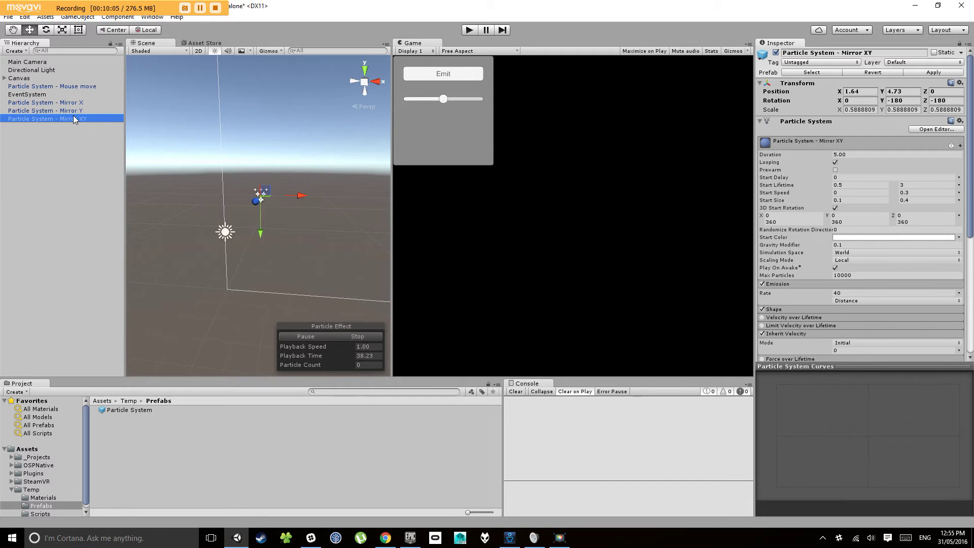
key("Up")
key("Up")
key("Up")
key("Up")
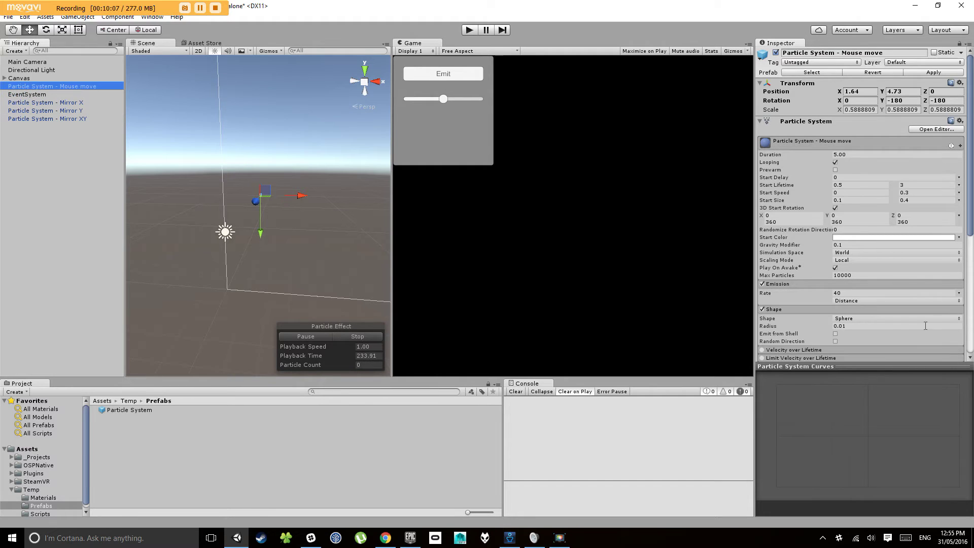
scroll(881, 320, "down", 2)
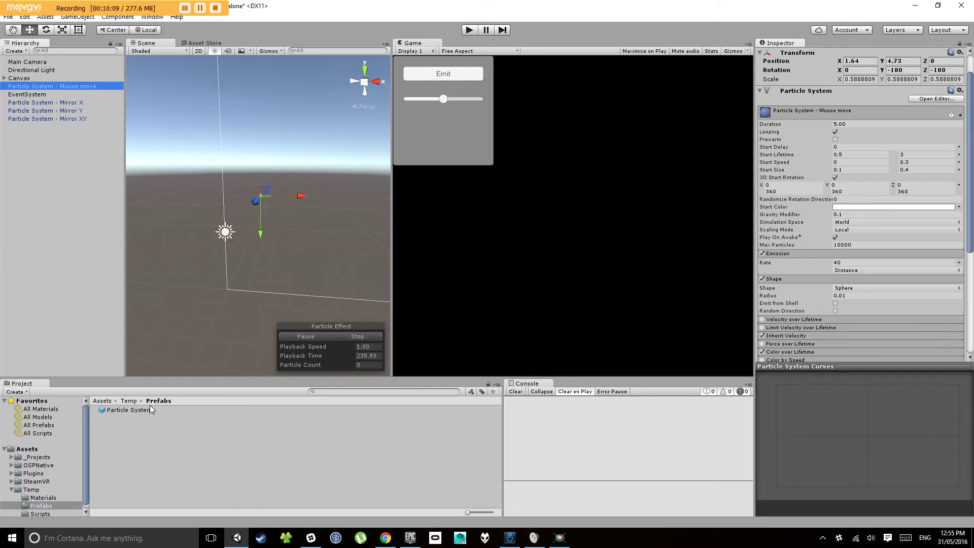
Set the Particle System prefab's Inherit Velocity amount to 0.1 in Initial mode, and test the trails in Play mode.
left_click(211, 409)
scroll(837, 241, "down", 5)
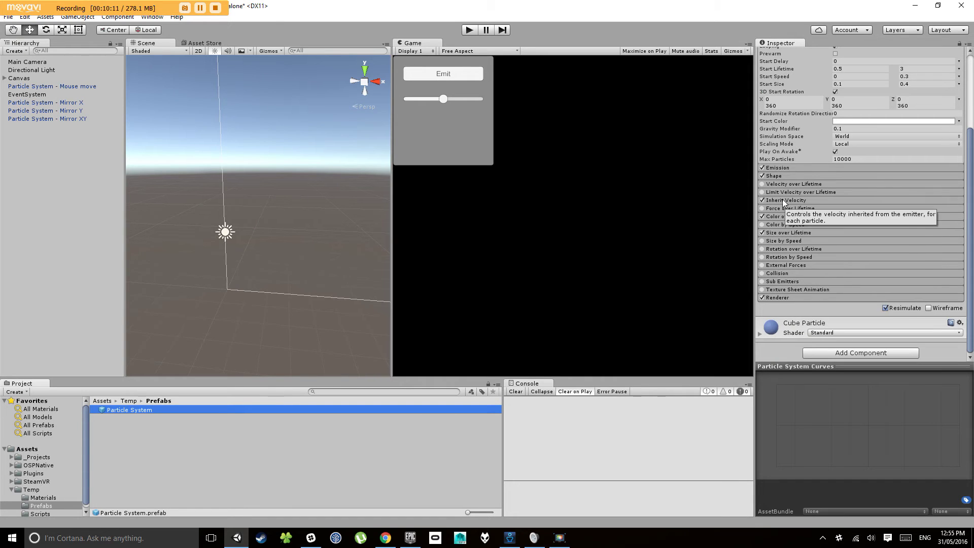
left_click(801, 200)
left_click(849, 216)
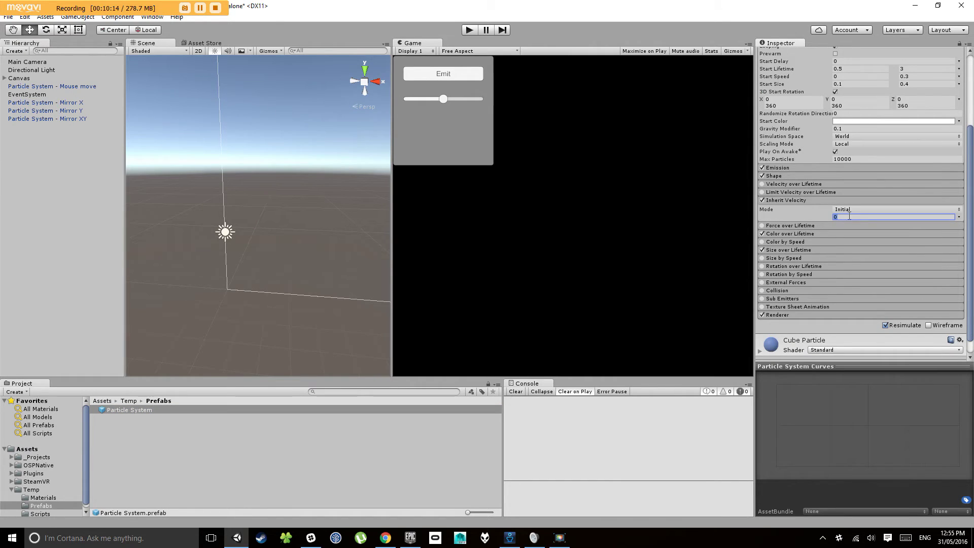
left_click(856, 207)
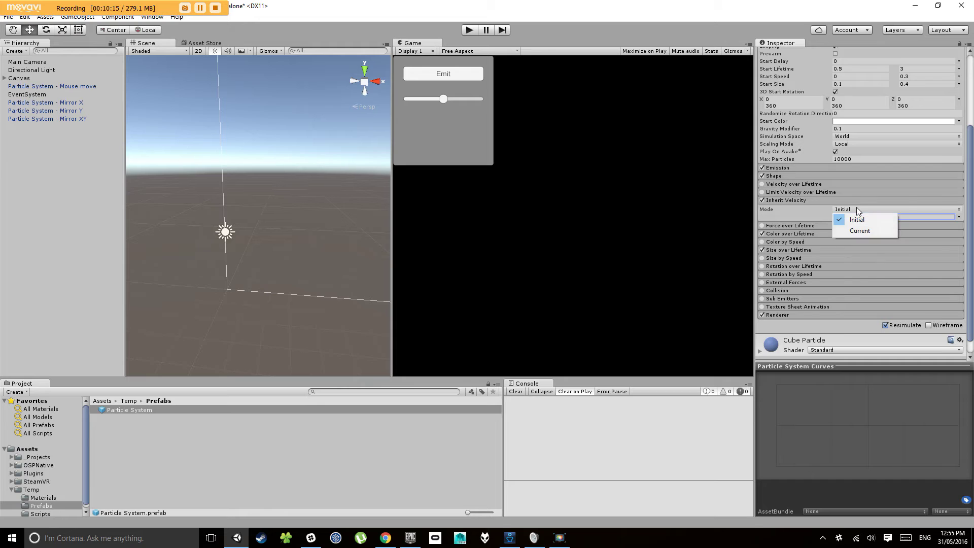
left_click(910, 216)
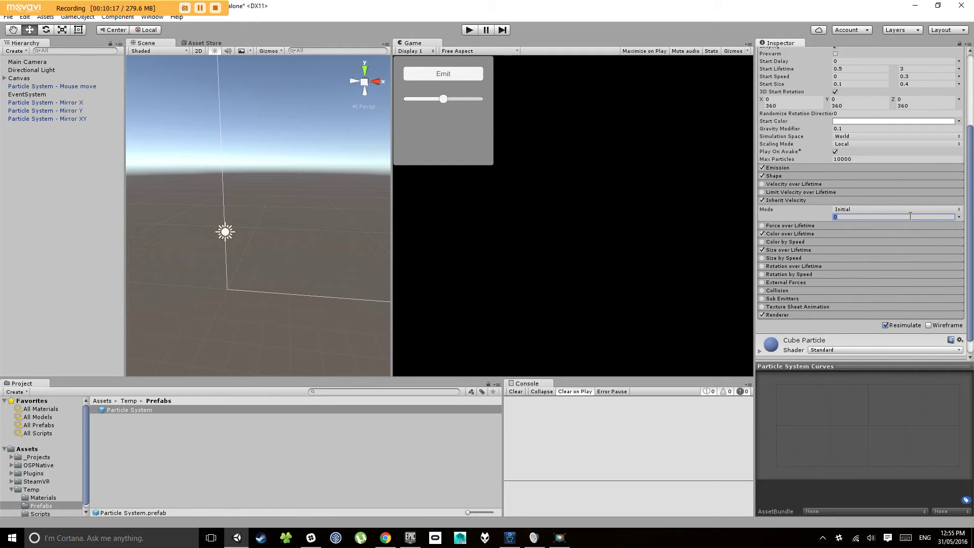
type("0.1")
key("Return")
left_click(470, 30)
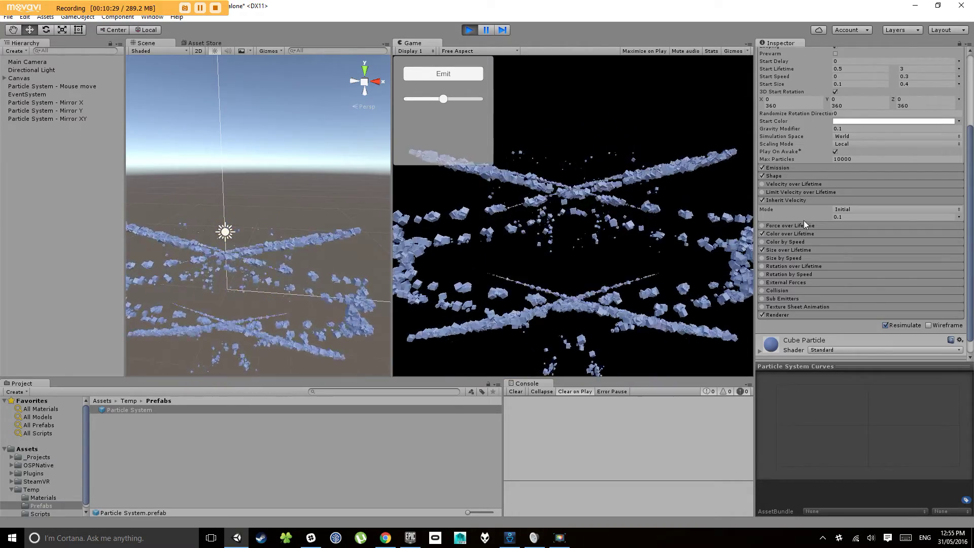
Set the prefab's Inherit Velocity amount to 0.3 while the scene is playing, try the trails, and stop playback.
left_click(845, 217)
type("0.3")
key("Return")
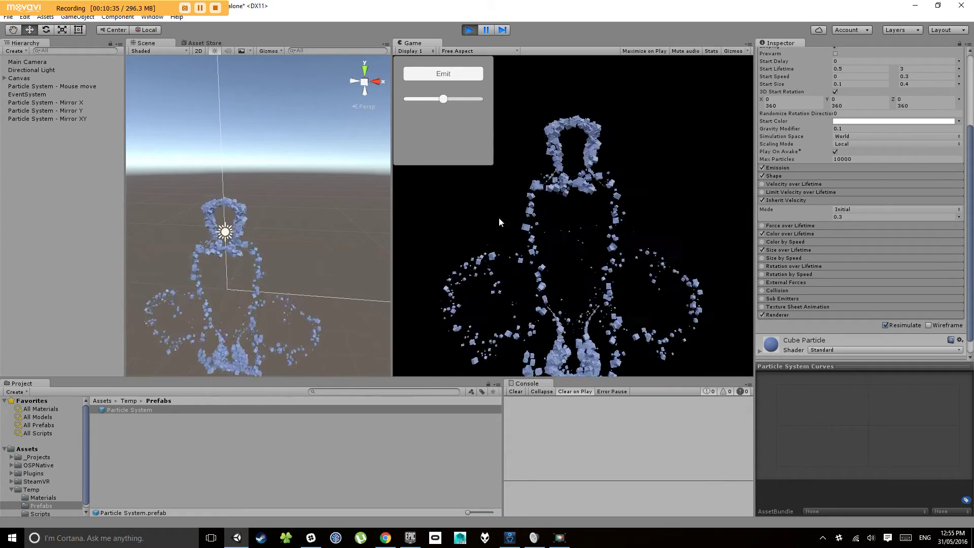
left_click(469, 30)
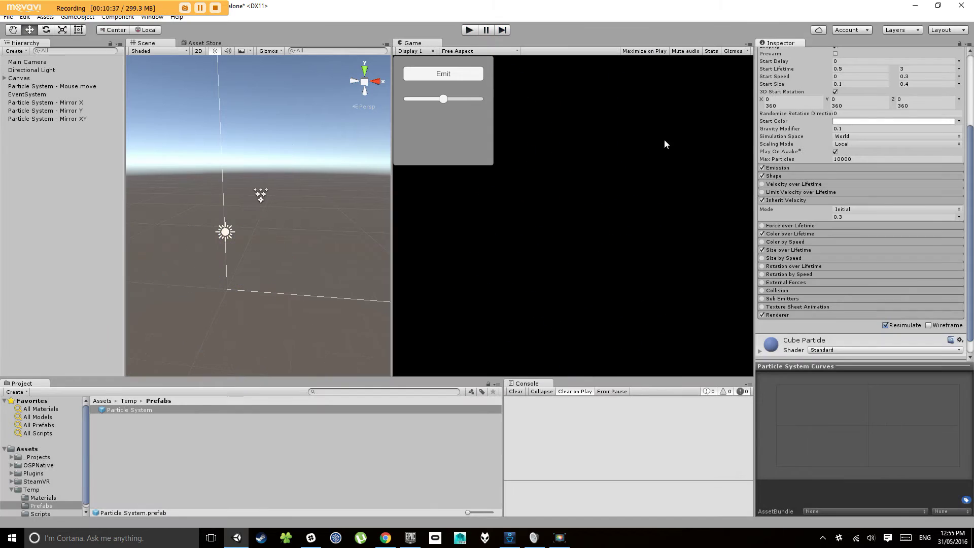
Set the prefab's Inherit Velocity amount to 0.6 and test the mirrored trails in Play mode.
left_click(858, 216)
type("0.6")
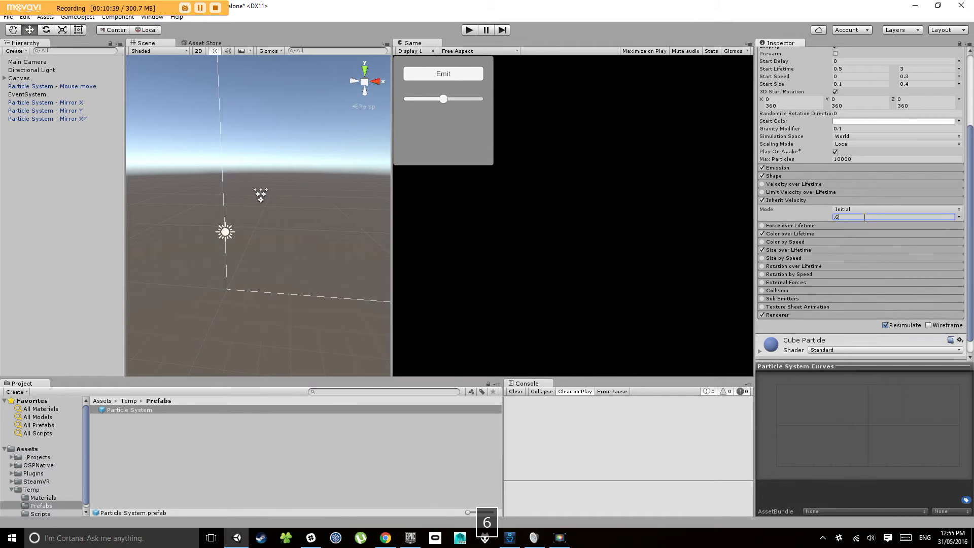
key("Return")
left_click(469, 30)
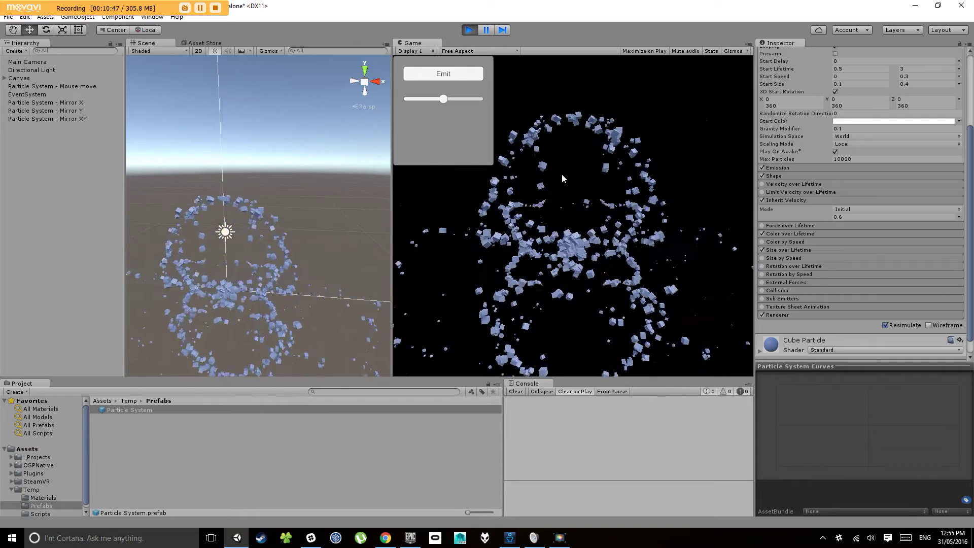
Set the Particle System prefab's Inherit Velocity amount to 0.4, test the mirrored trails in Play mode, and stop playback.
left_click(469, 31)
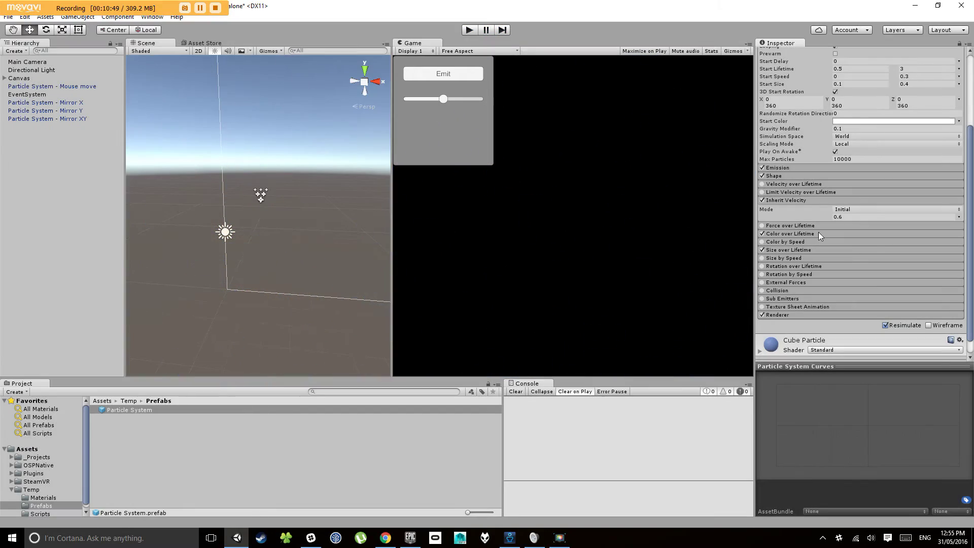
left_click(848, 217)
type("0.4")
key("Return")
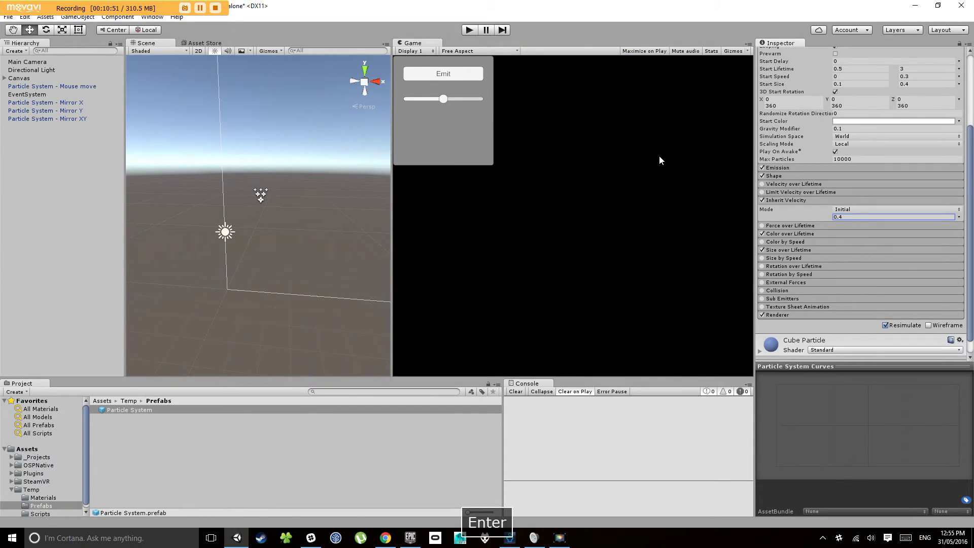
left_click(469, 30)
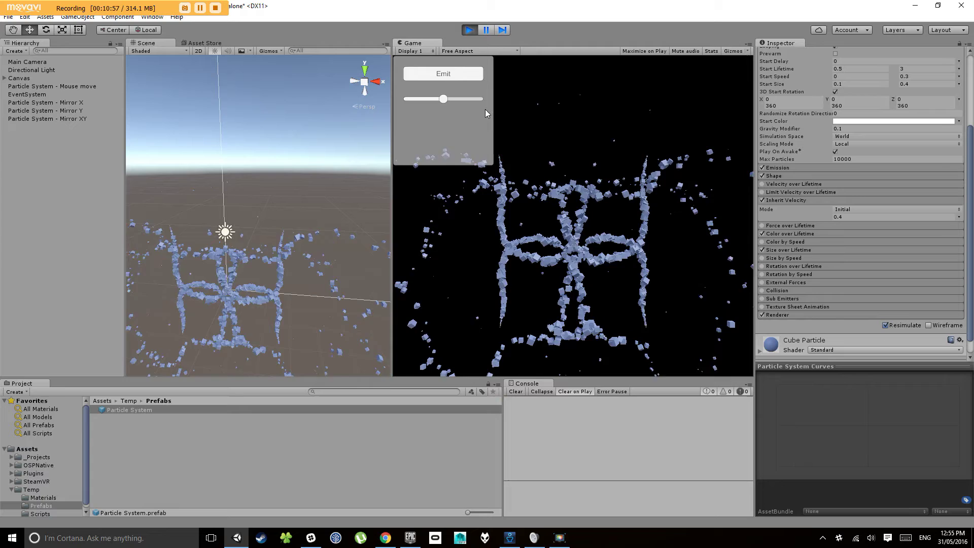
left_click(469, 30)
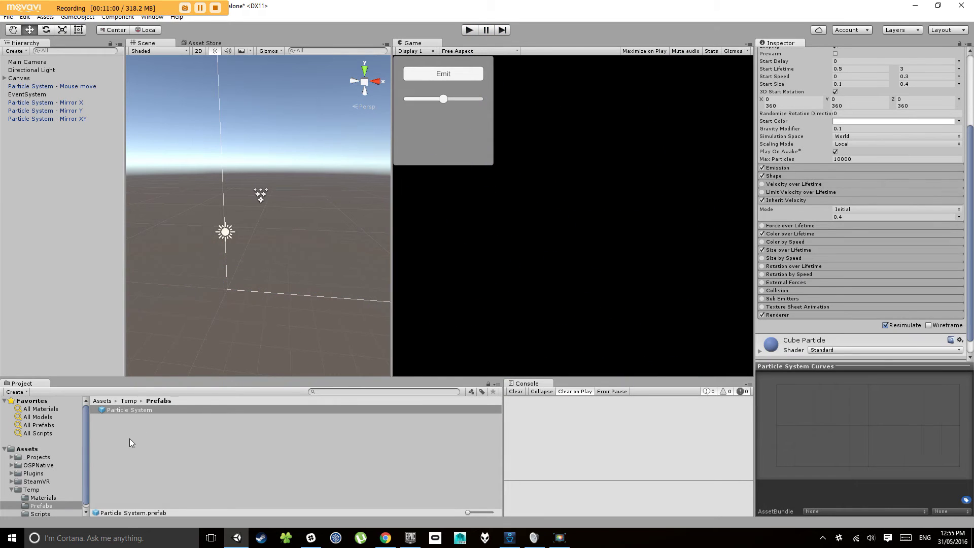
Examine the Size over Lifetime and Gravity Modifier settings on the Particle System prefab, and check its mirror and mouse-move instances.
left_click(147, 412)
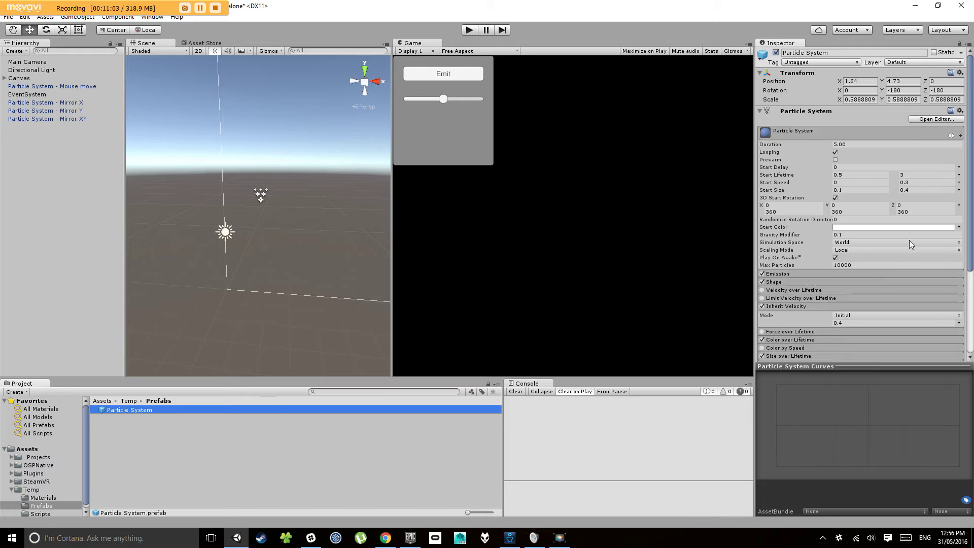
scroll(909, 240, "down", 5)
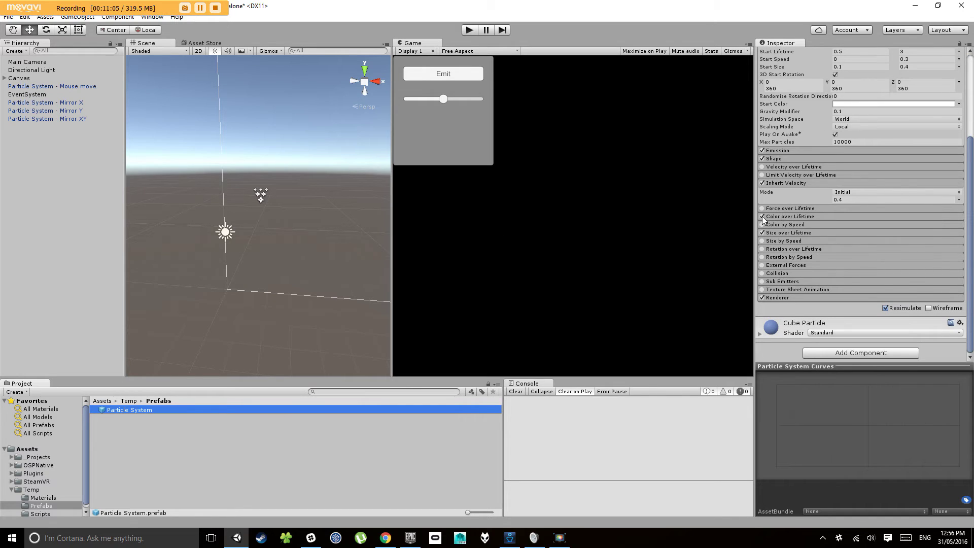
left_click(784, 233)
scroll(847, 129, "up", 3)
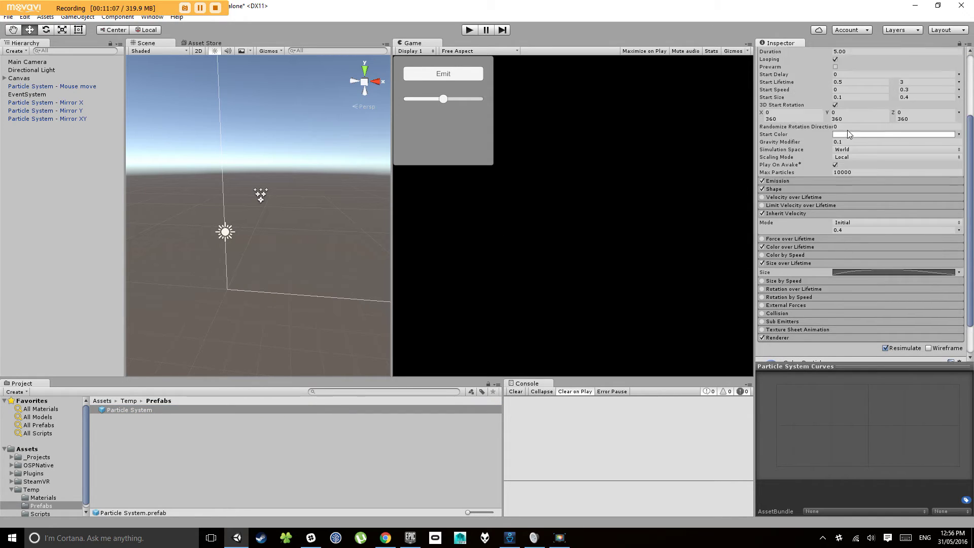
scroll(848, 133, "up", 2)
left_click(858, 172)
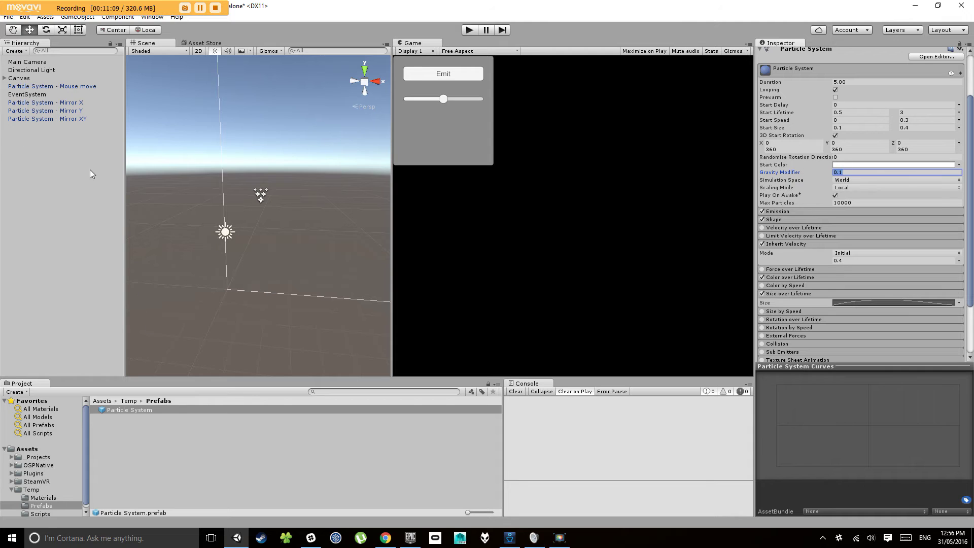
left_click(84, 111)
left_click(81, 102)
left_click(87, 86)
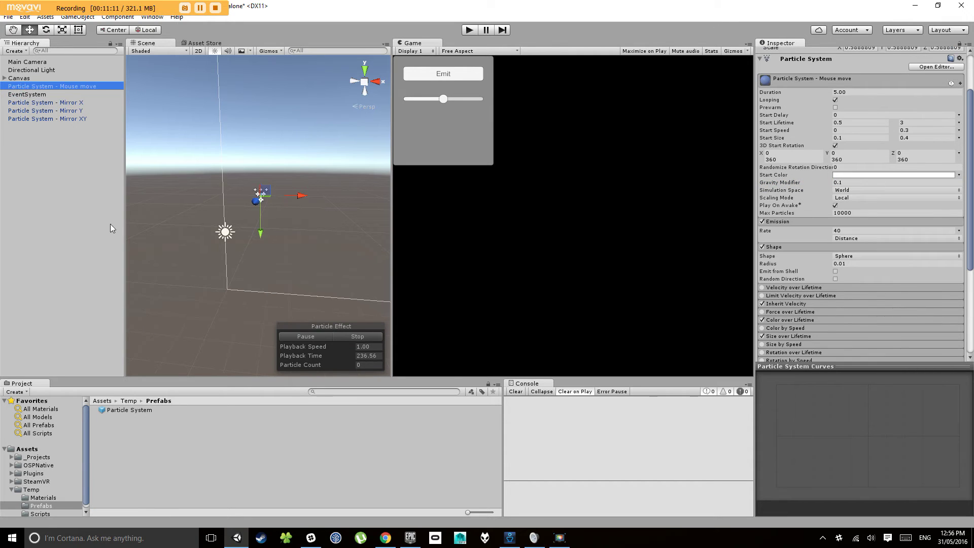
In the Particle System prefab's Renderer module, keep the Mesh render mode and set the mesh to Sphere.
left_click(141, 410)
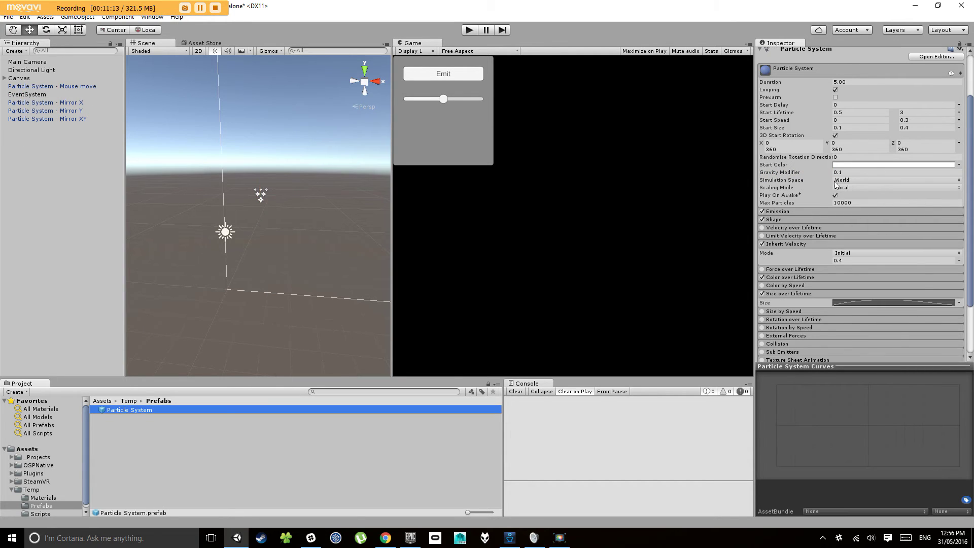
scroll(859, 283, "down", 4)
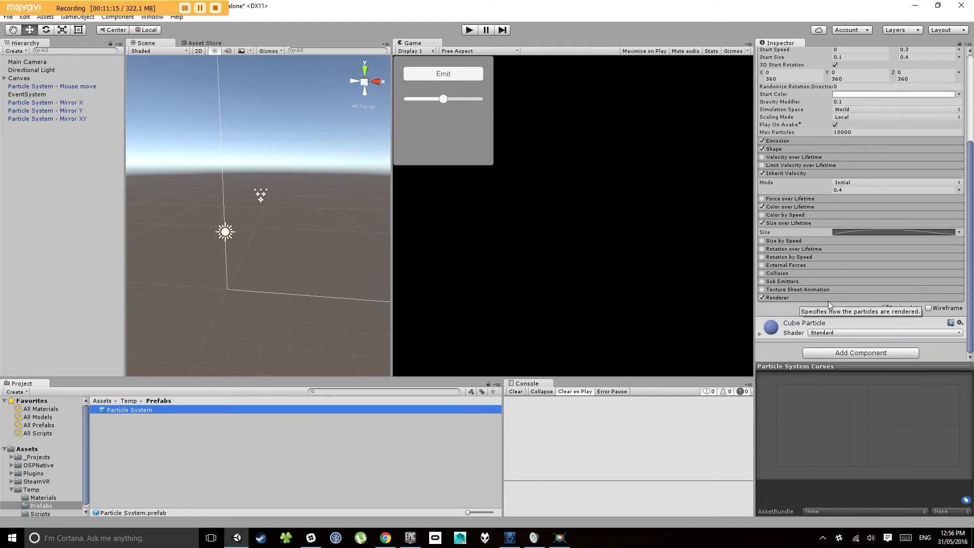
left_click(791, 299)
left_click(854, 306)
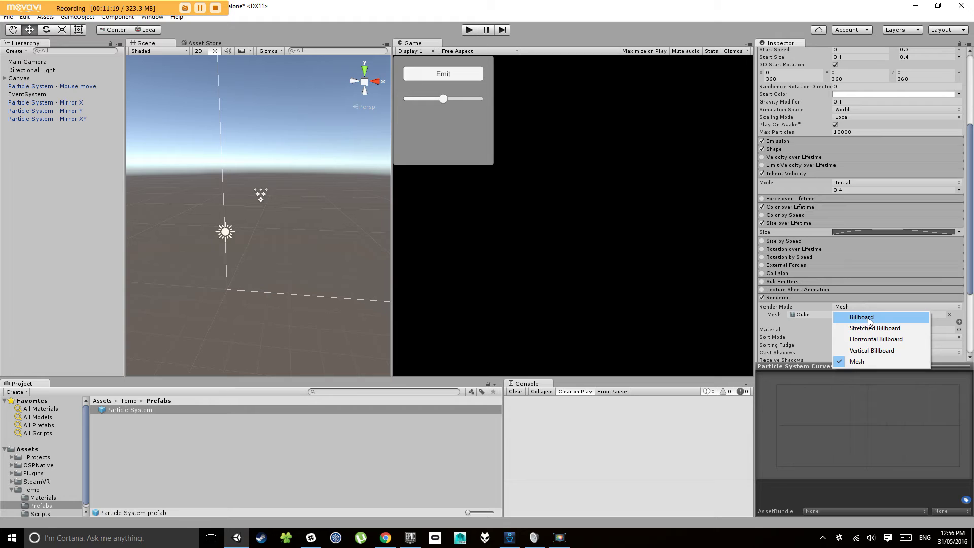
left_click(855, 361)
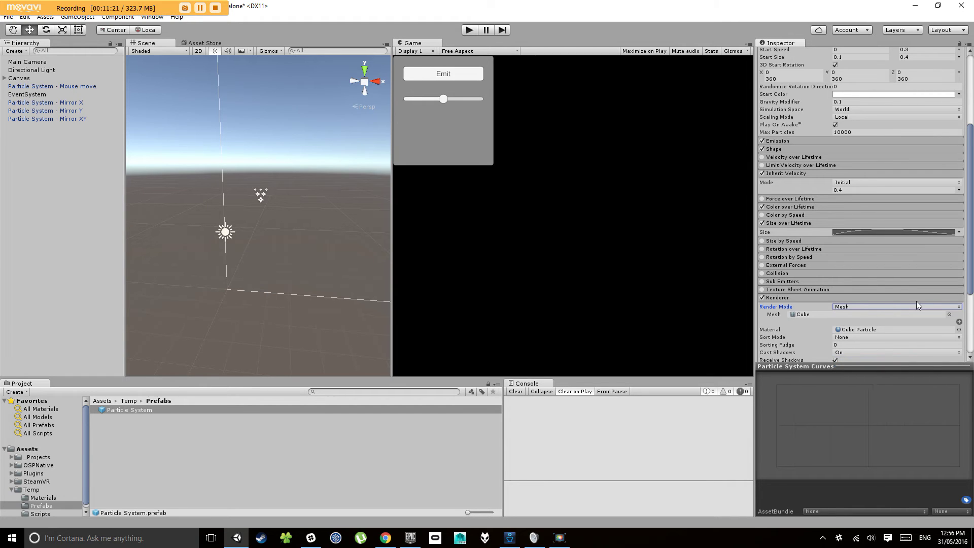
left_click(950, 315)
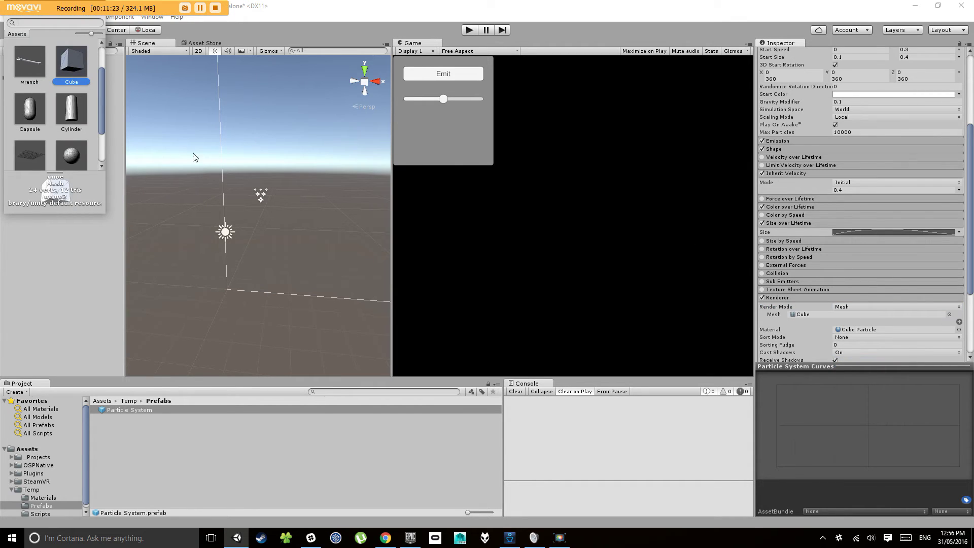
left_click_drag(104, 90, 106, 116)
left_click(77, 98)
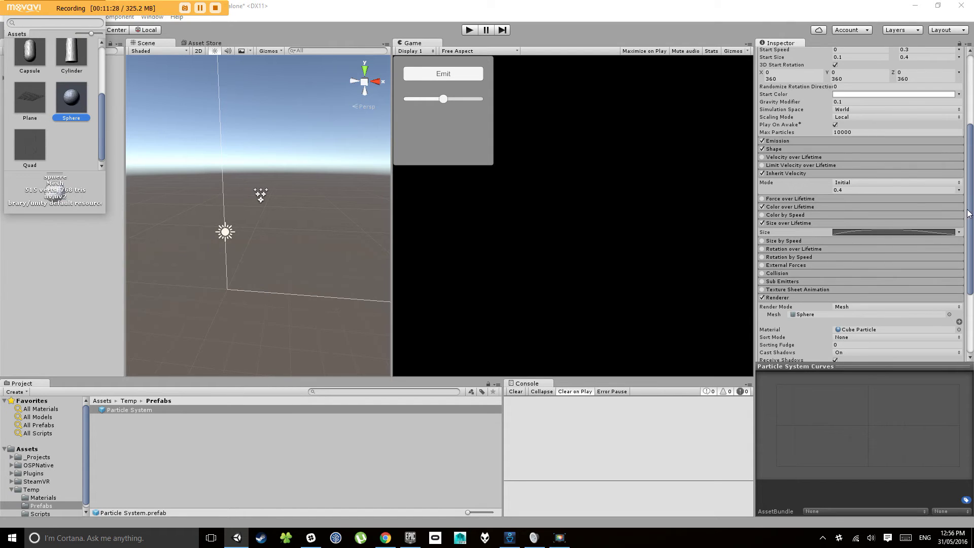
Reshape the prefab's Size over Lifetime curve to peak at about 0.118, add a low key just past mid-lifetime, and flatten the curve's end.
left_click(862, 232)
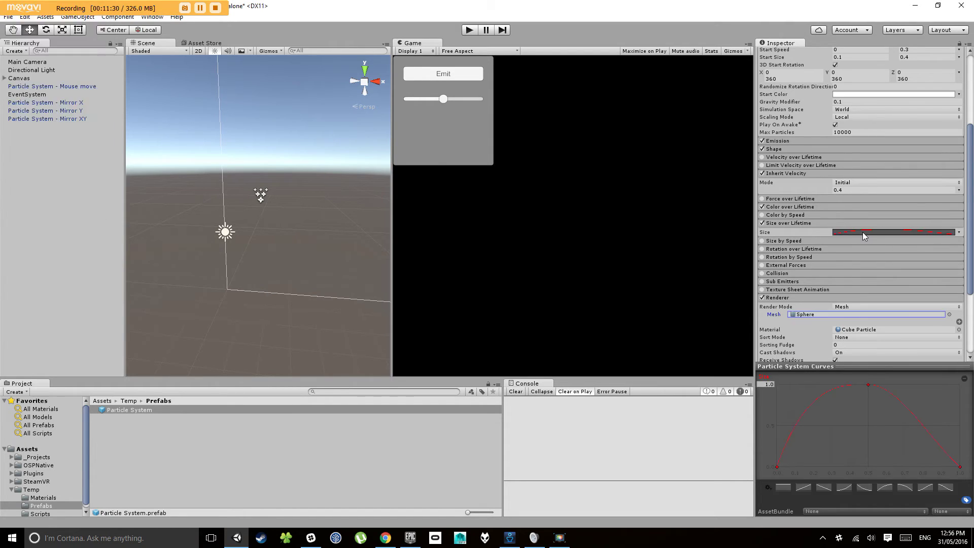
left_click_drag(870, 385, 798, 385)
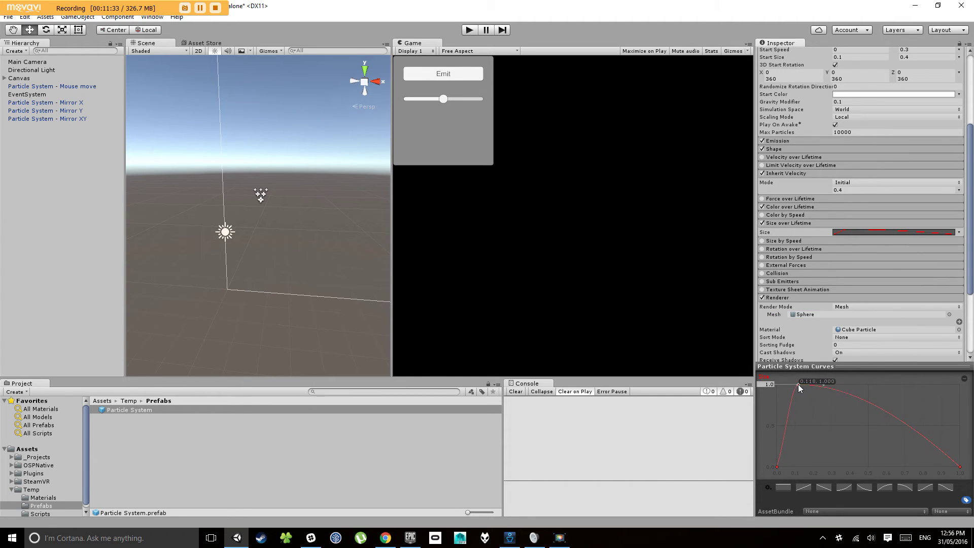
double_click(878, 409)
left_click_drag(878, 409, 877, 454)
right_click(959, 466)
left_click(931, 410)
Change the Color over Lifetime gradient's colour key at 17.1% to yellow-green DEF262.
scroll(861, 168, "up", 5)
scroll(833, 297, "down", 1)
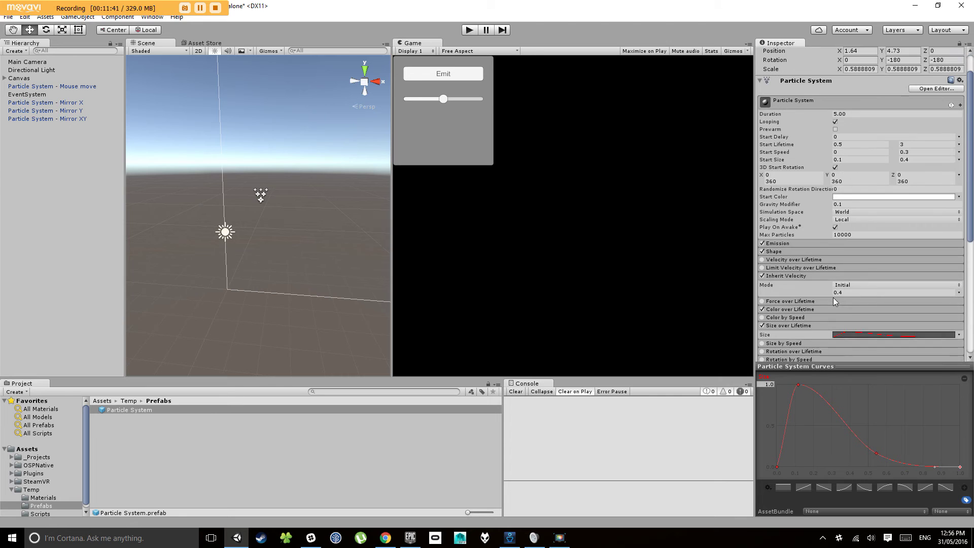
scroll(812, 289, "down", 1)
left_click(806, 280)
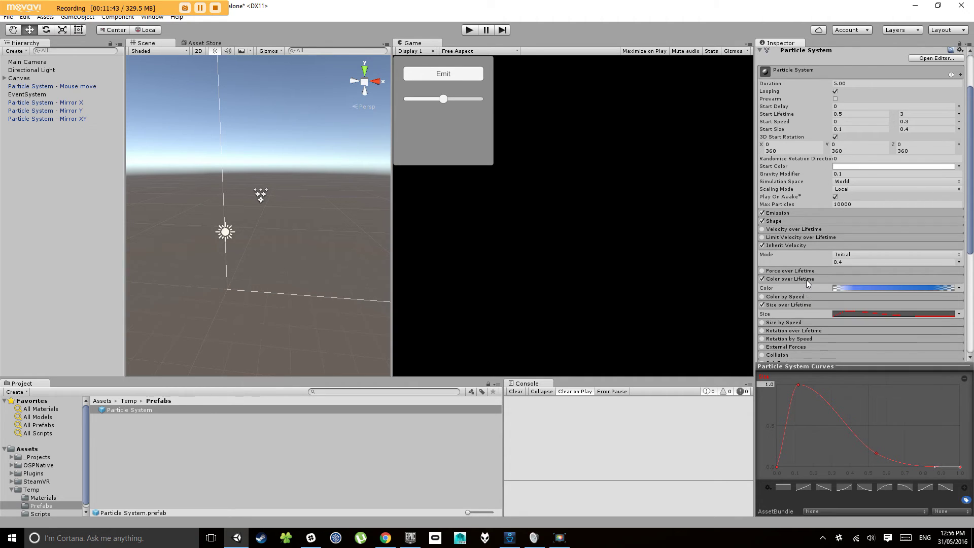
left_click(854, 288)
left_click(38, 53)
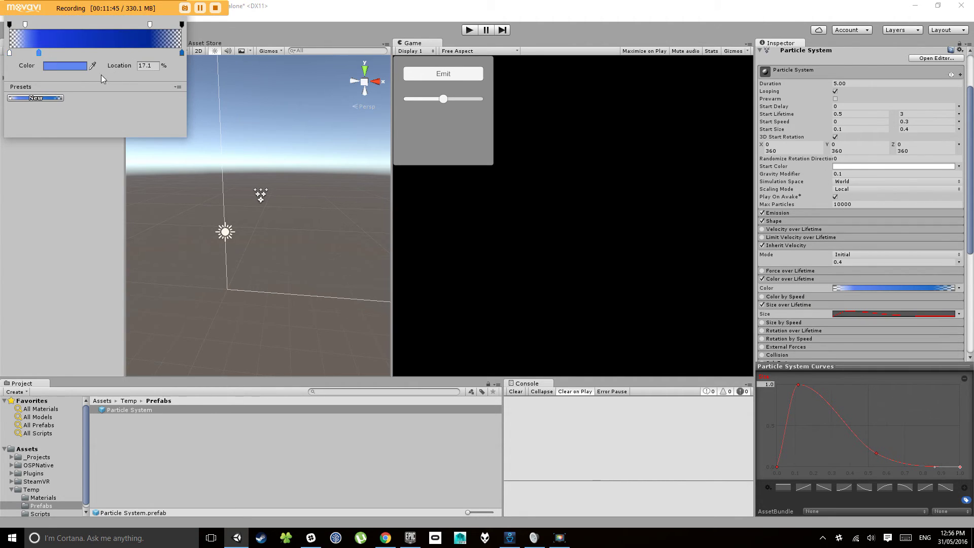
left_click(65, 66)
left_click(99, 109)
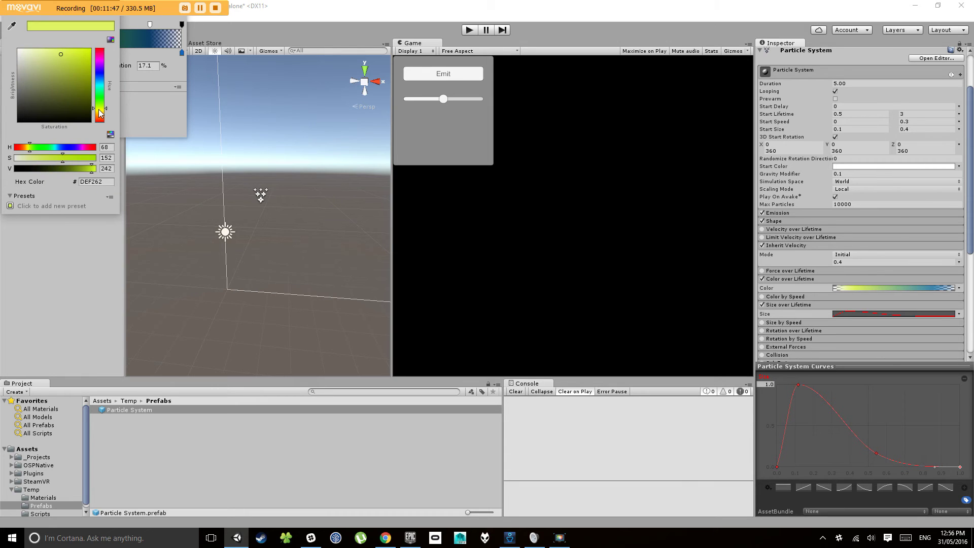
left_click(154, 107)
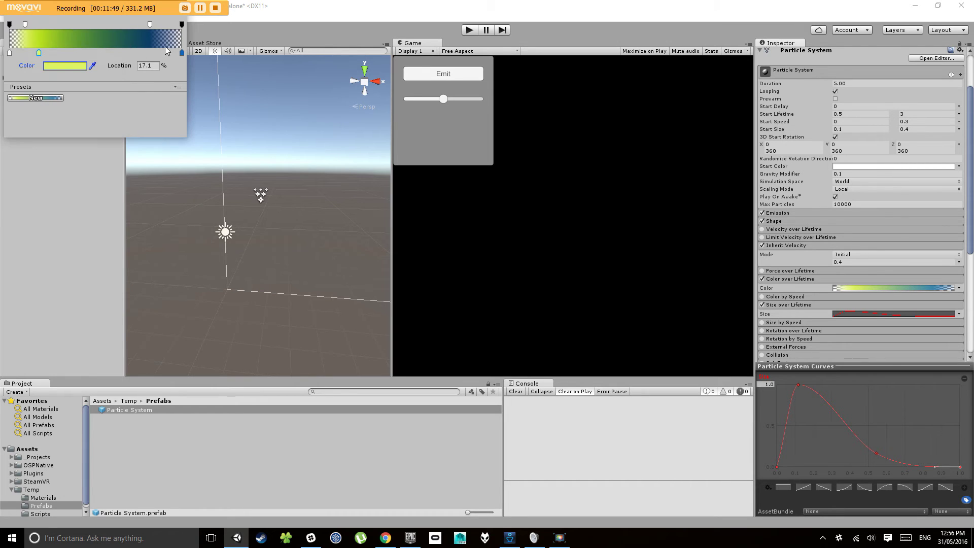
left_click(410, 5)
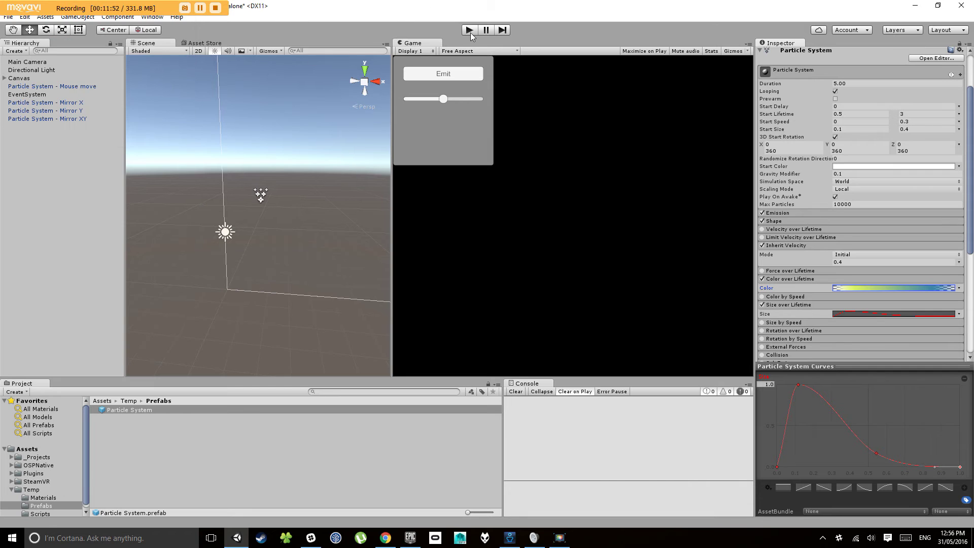
Set the prefab's Inherit Velocity amount to 0.2, try the sphere trails in Play mode, and stop playback.
left_click(846, 174)
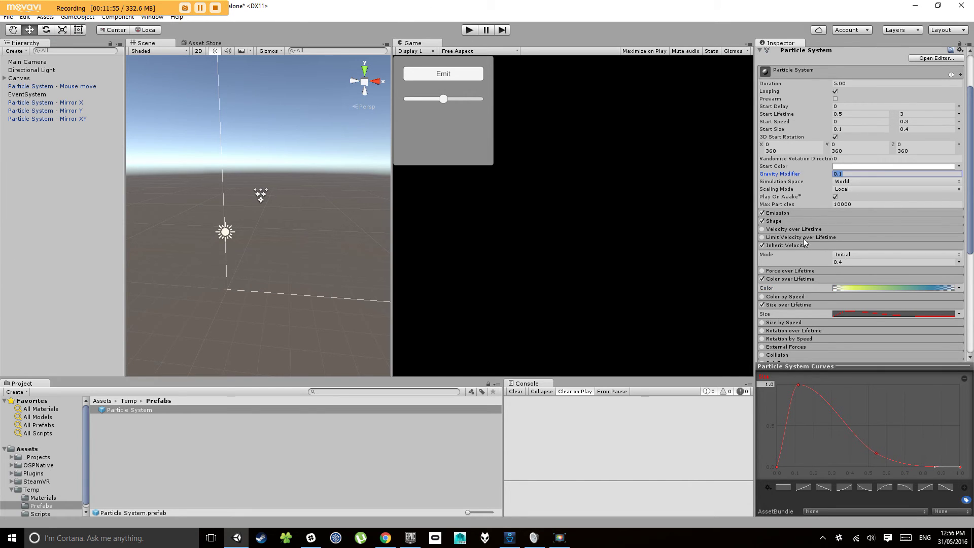
left_click(843, 262)
type("0.2")
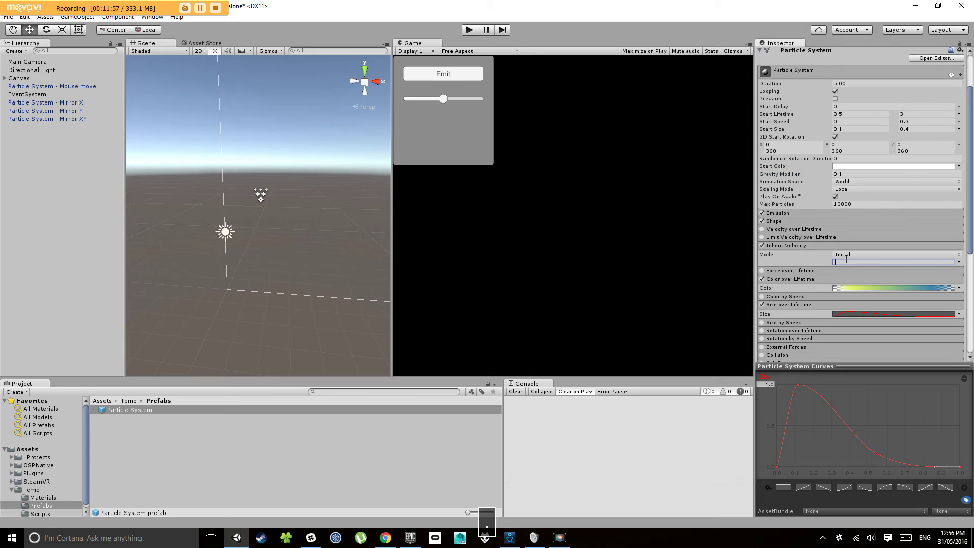
key("Return")
left_click(469, 30)
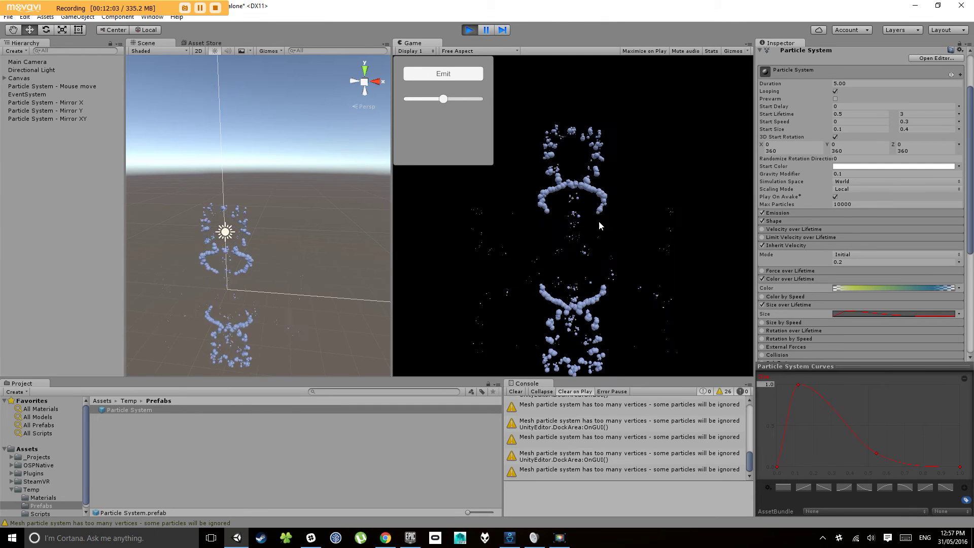
key("ctrl+p")
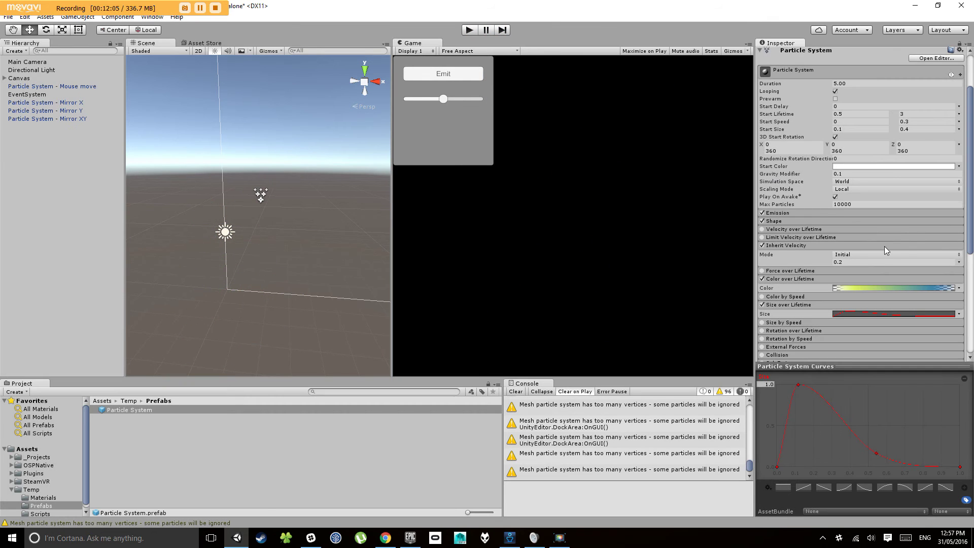
Set the prefab's Renderer mesh back to Cube and test the mirrored trails in Play mode.
scroll(886, 250, "down", 5)
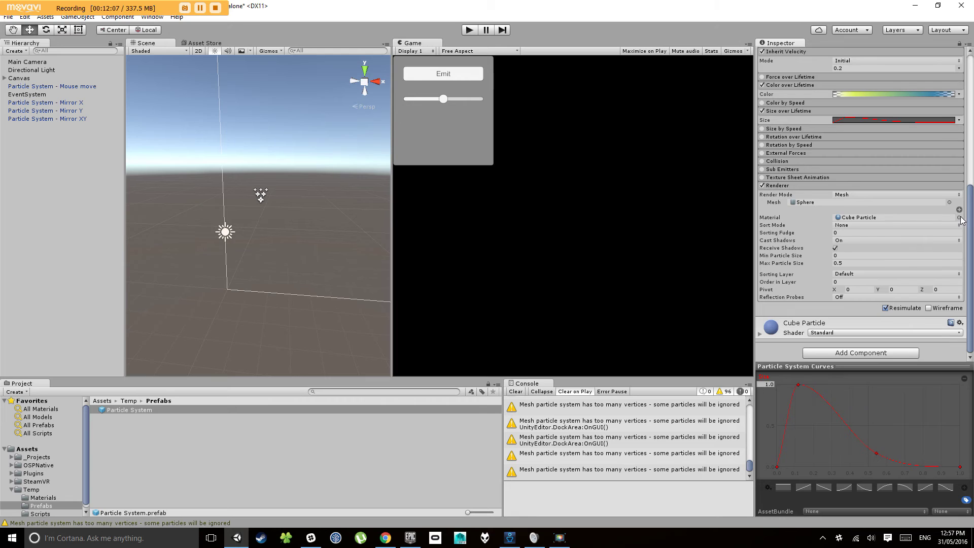
left_click(949, 203)
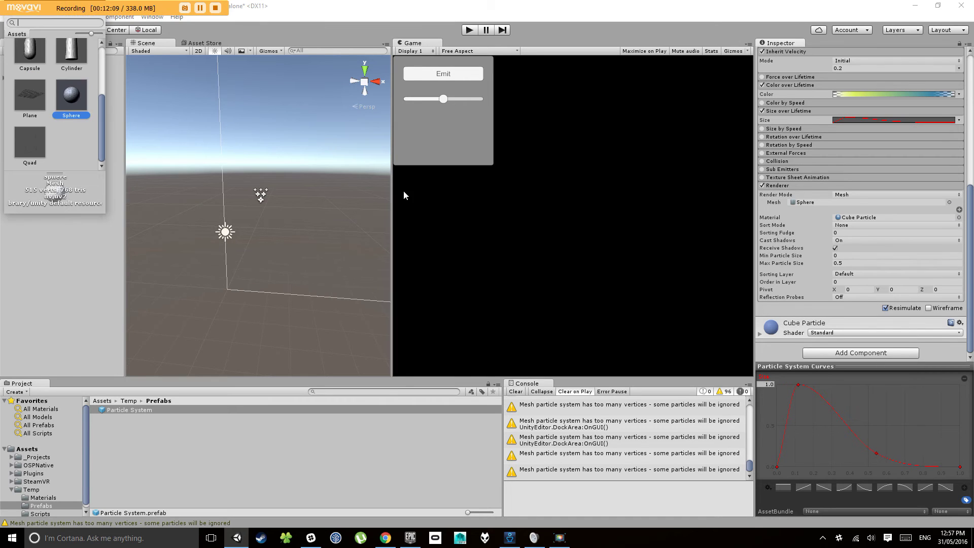
scroll(71, 92, "up", 3)
left_click(70, 120)
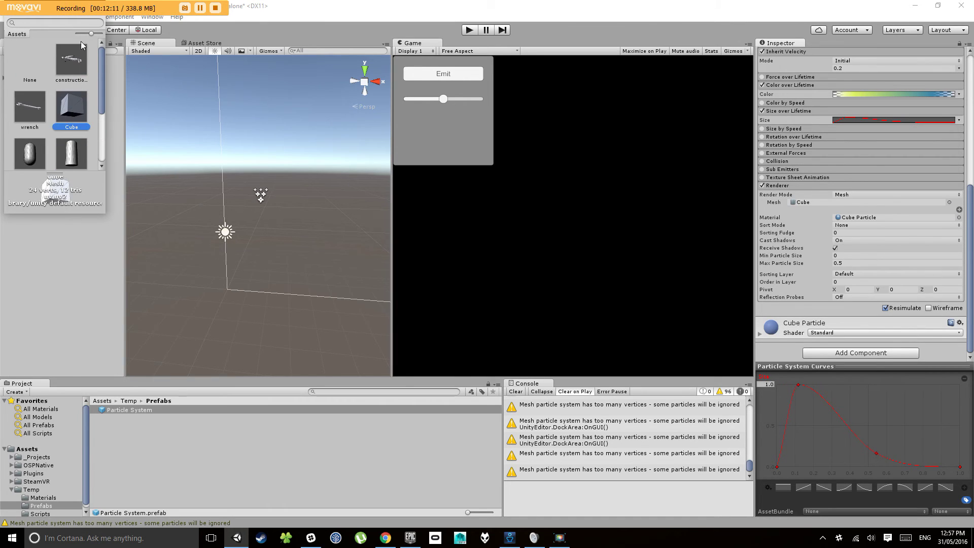
left_click(284, 14)
left_click(469, 29)
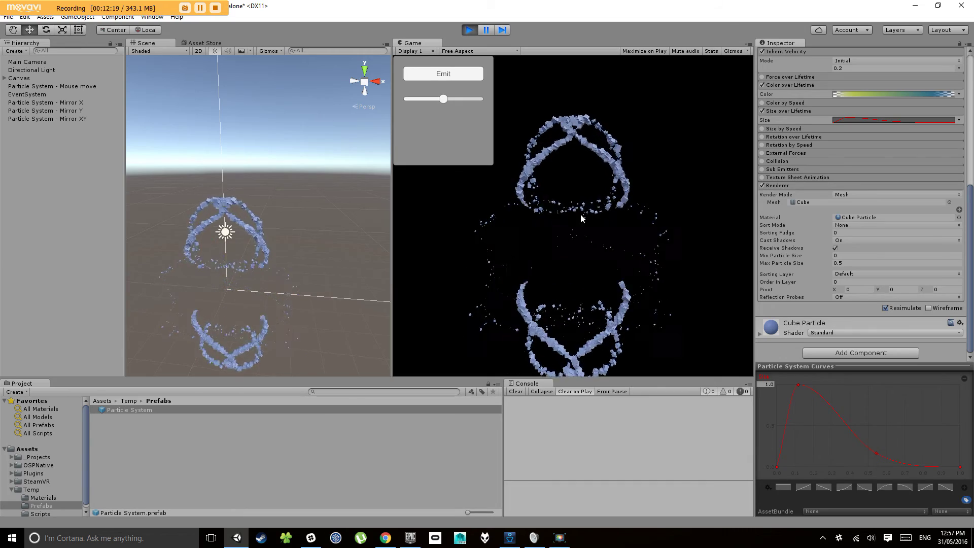
left_click(470, 30)
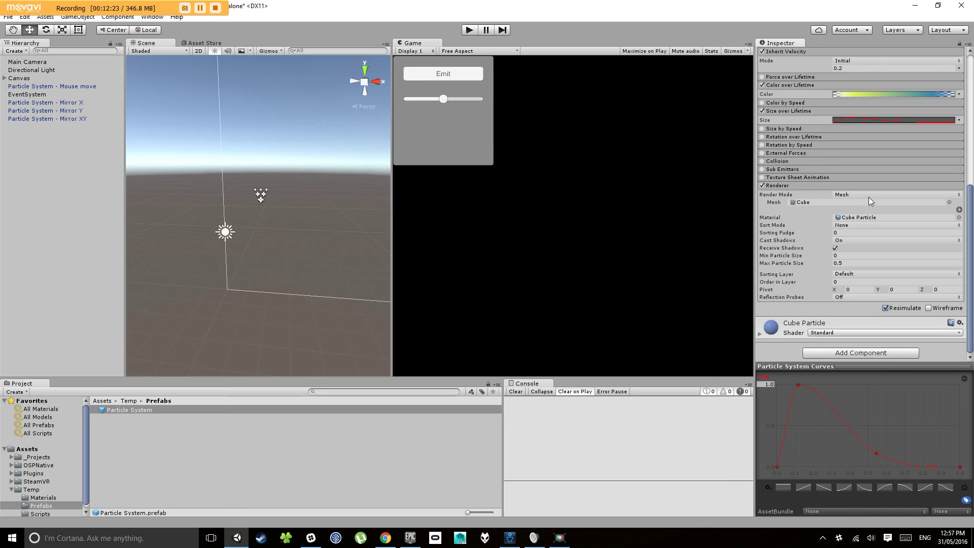
Change the Cube Particle material's shader to Particles/Alpha Blended, test the mirrored trails in Play mode, and stop playback.
left_click(907, 217)
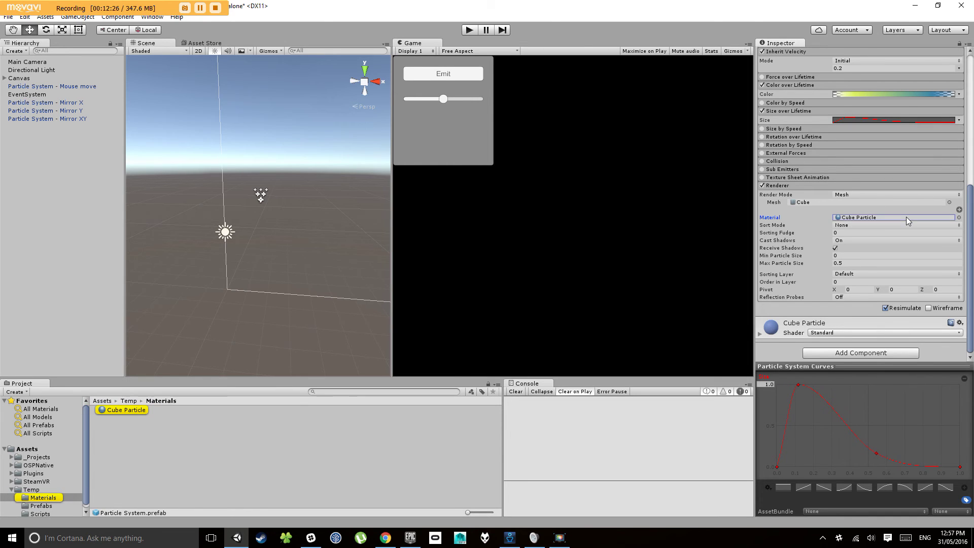
left_click(851, 218)
left_click(133, 411)
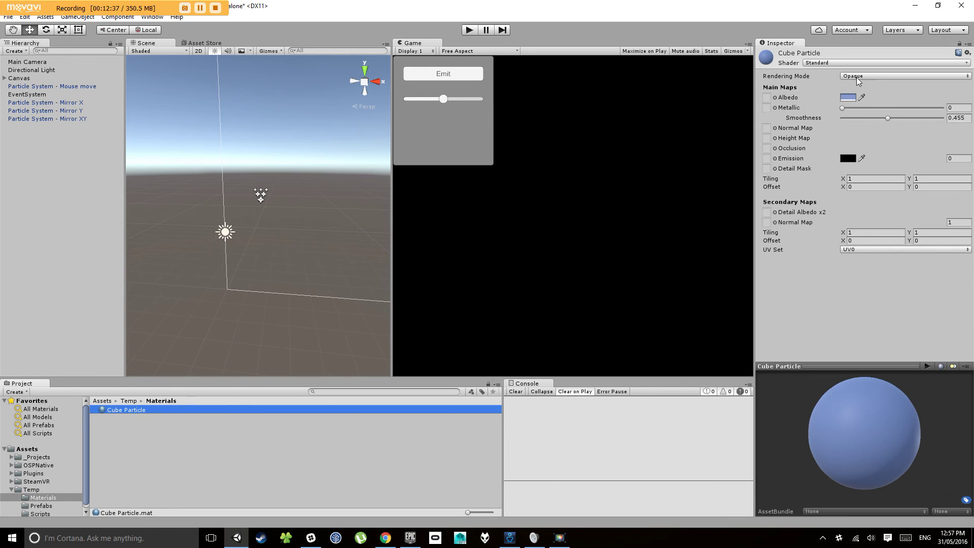
left_click(806, 54)
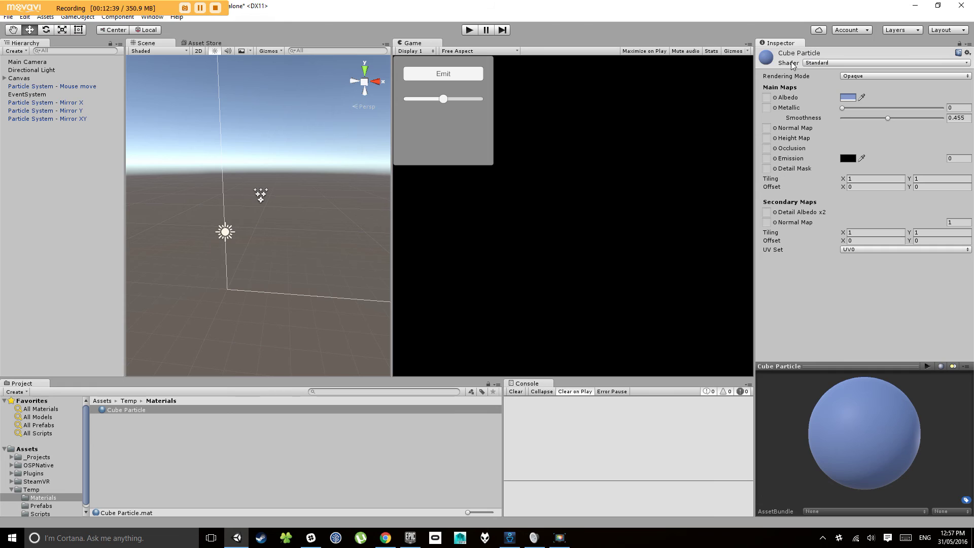
left_click(820, 65)
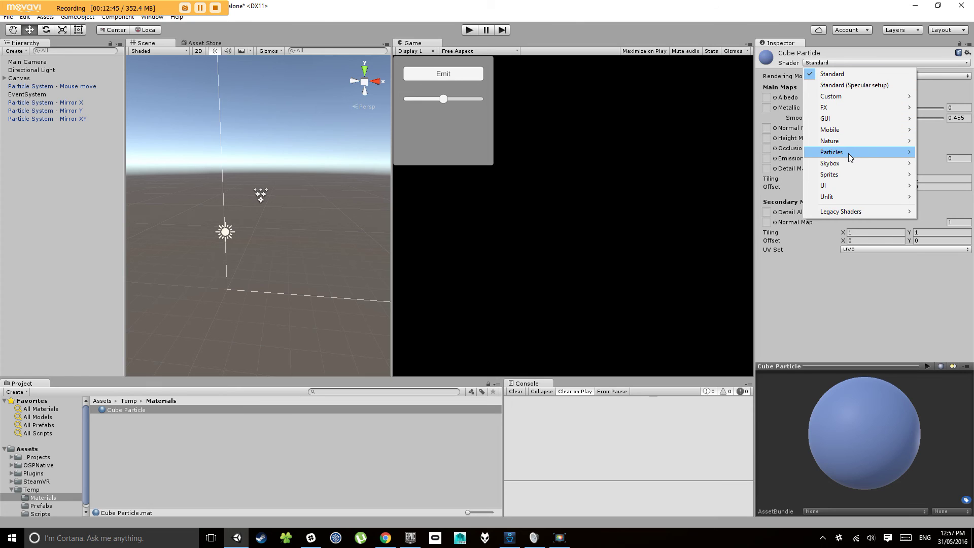
mouse_move(849, 153)
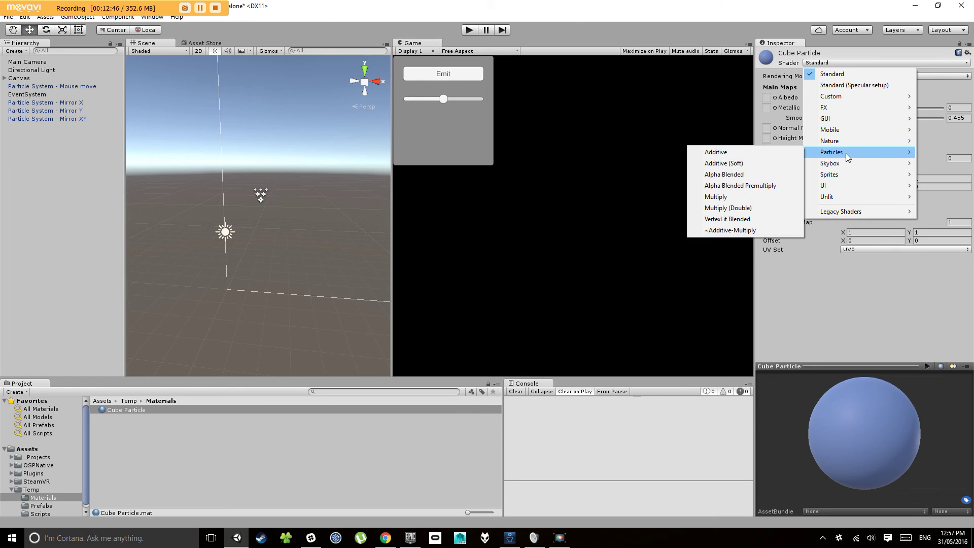
left_click(742, 175)
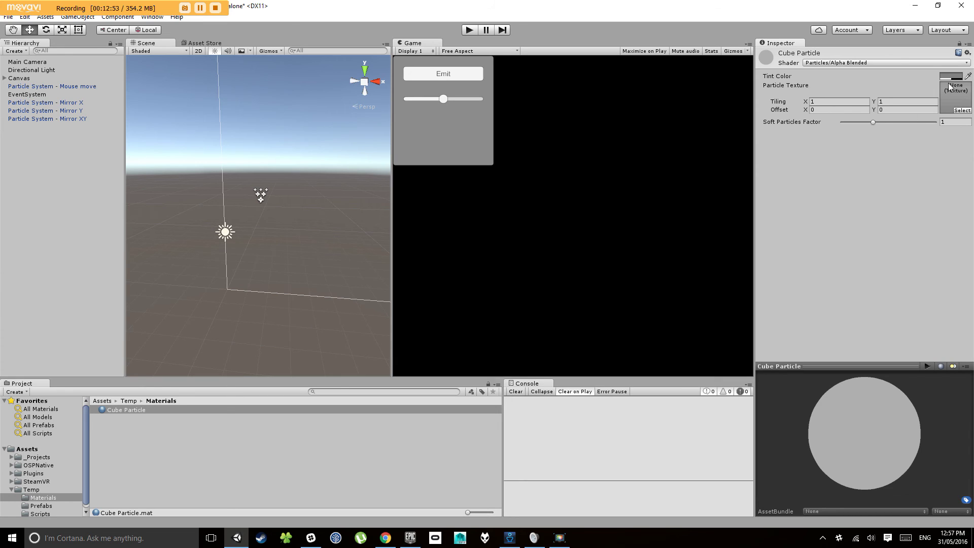
left_click(469, 30)
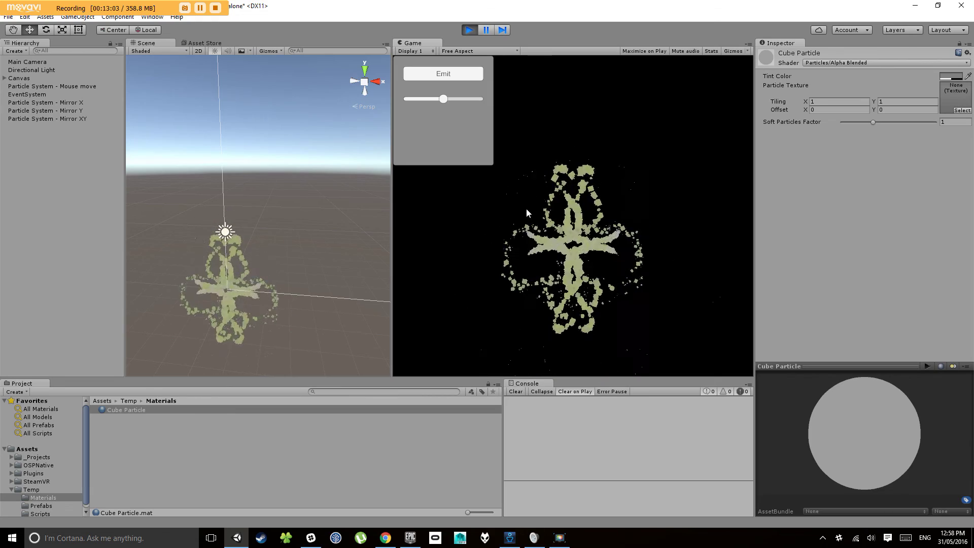
left_click(470, 30)
Set the Cube Particle material's tint colour to white with hex value FFFFFF7F and start Play mode.
left_click(945, 76)
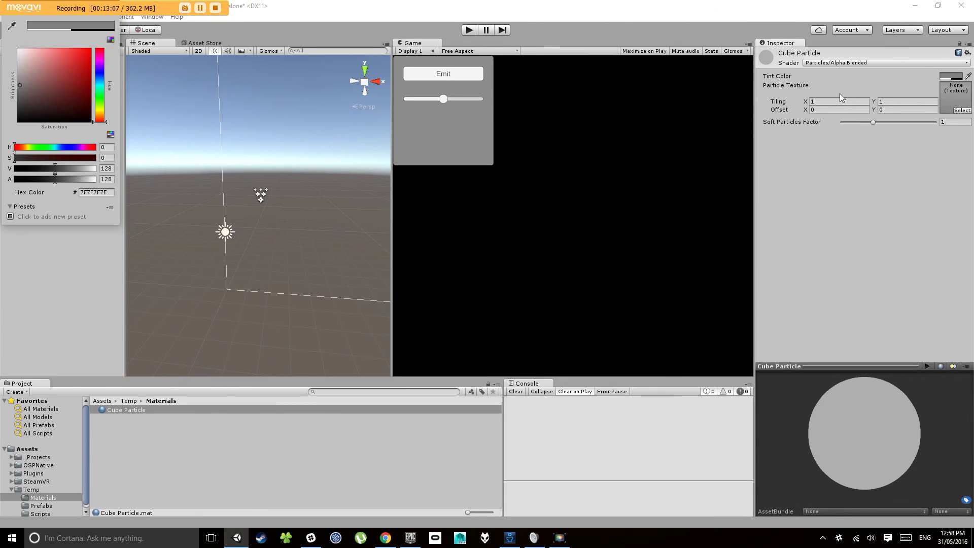
left_click_drag(48, 98, 20, 51)
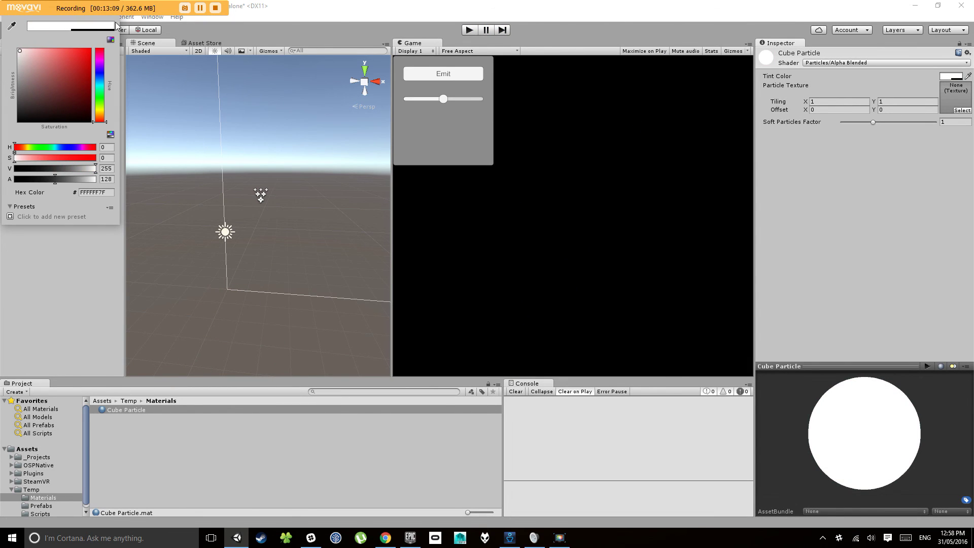
left_click(471, 29)
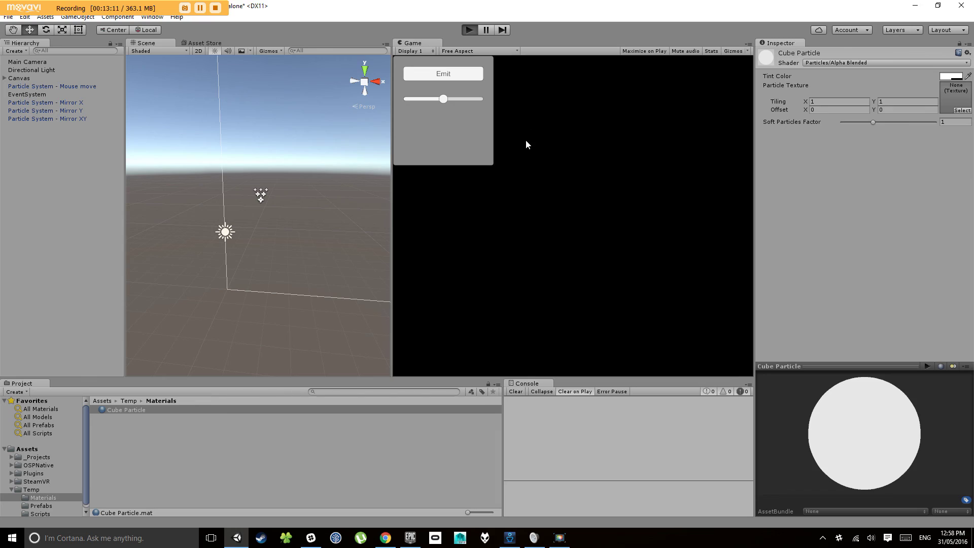